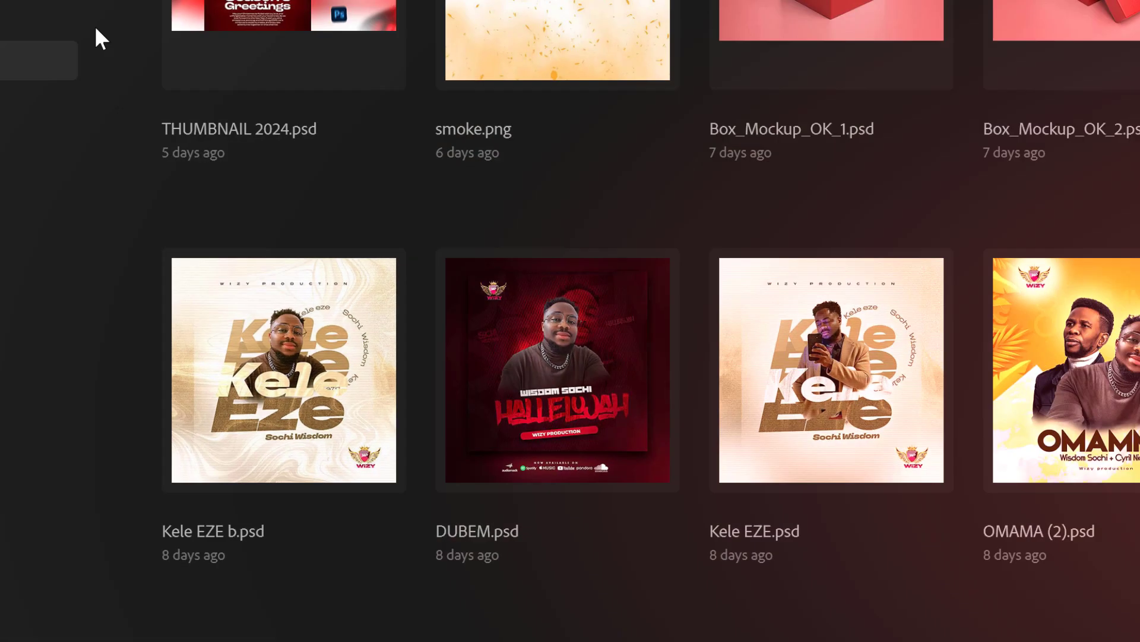
# Step: Start a new document and name it SOCIAL MEDIA FLYER
pyautogui.click(39, 10)
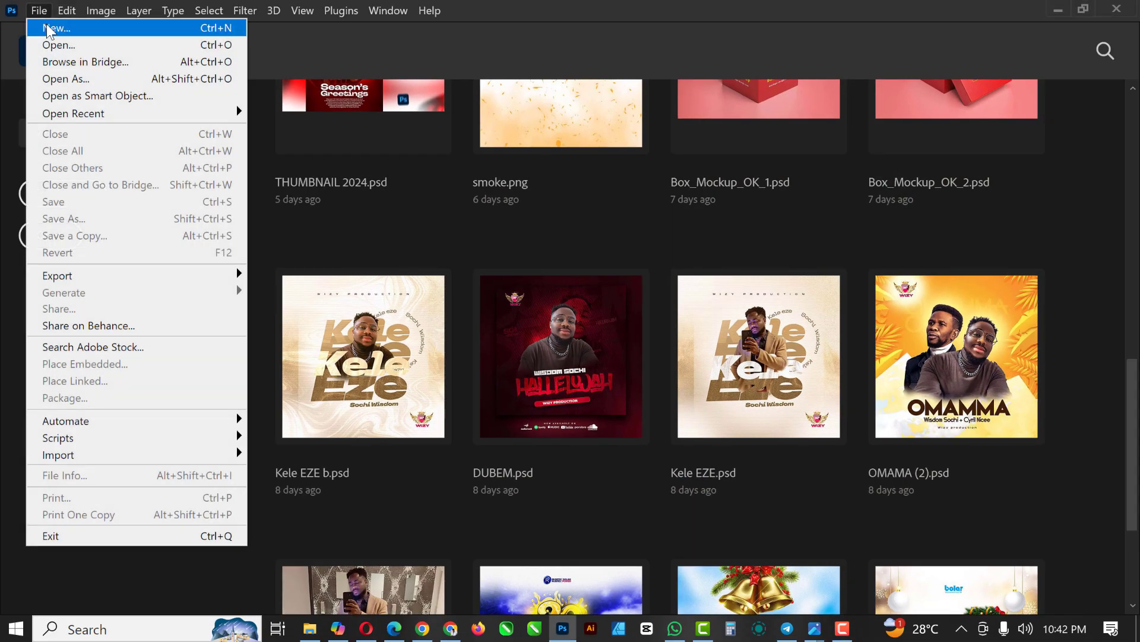
pyautogui.click(47, 30)
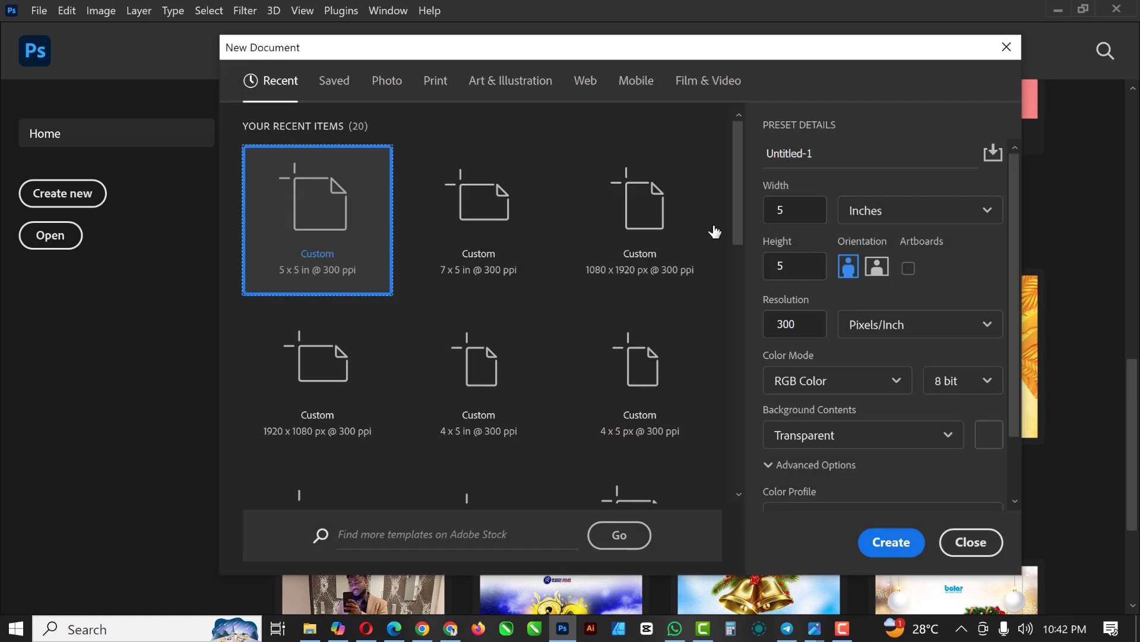
pyautogui.click(767, 154)
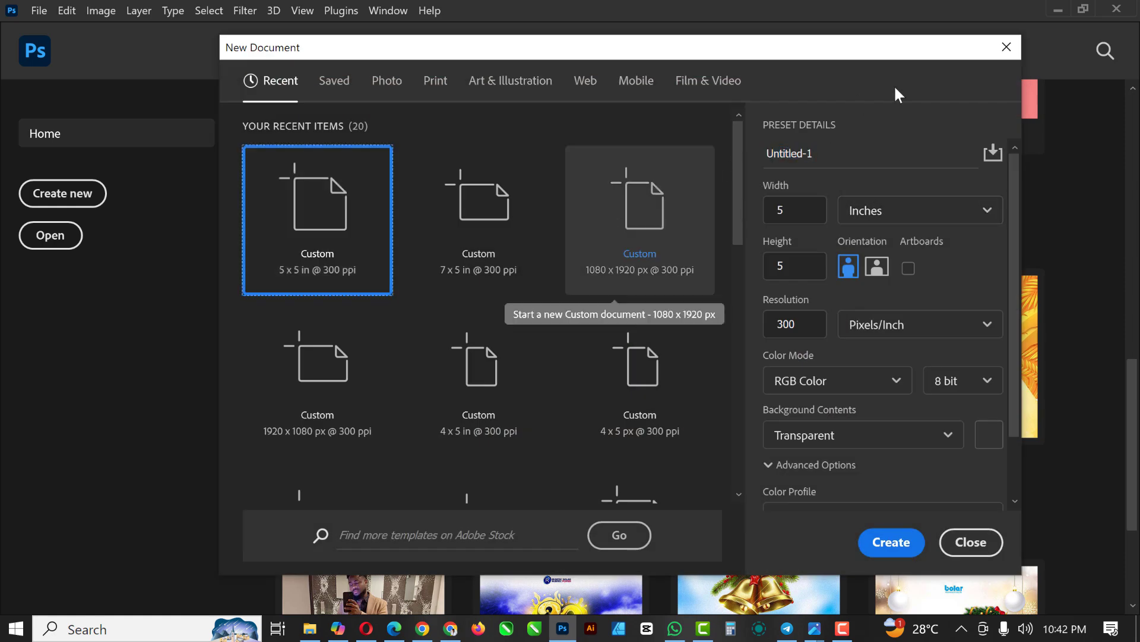
pyautogui.click(770, 155)
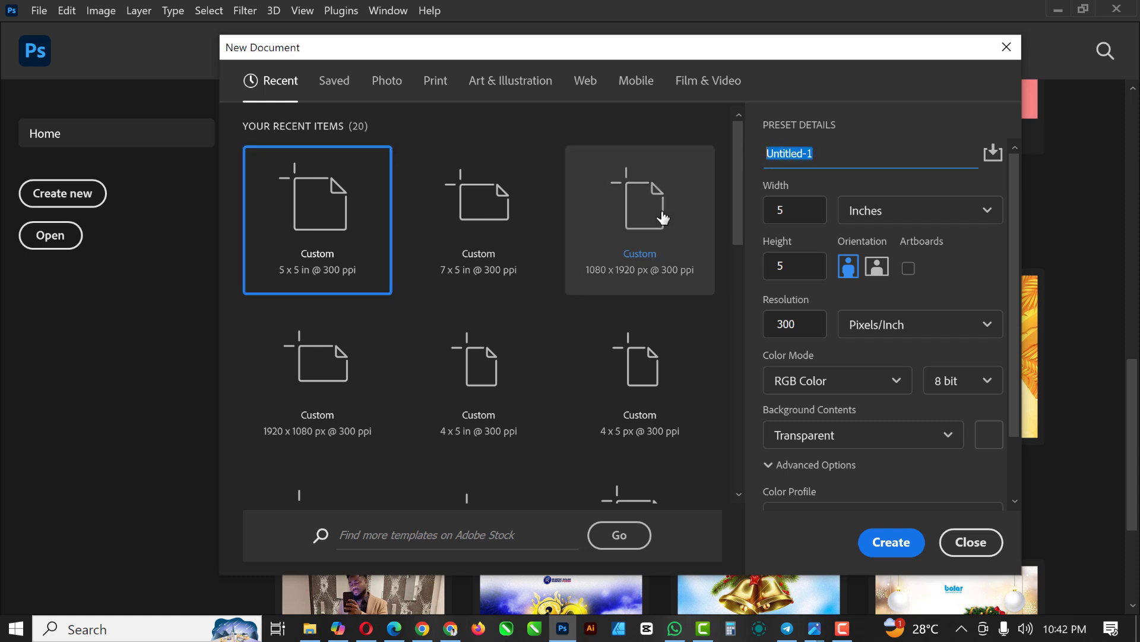
pyautogui.write('S')
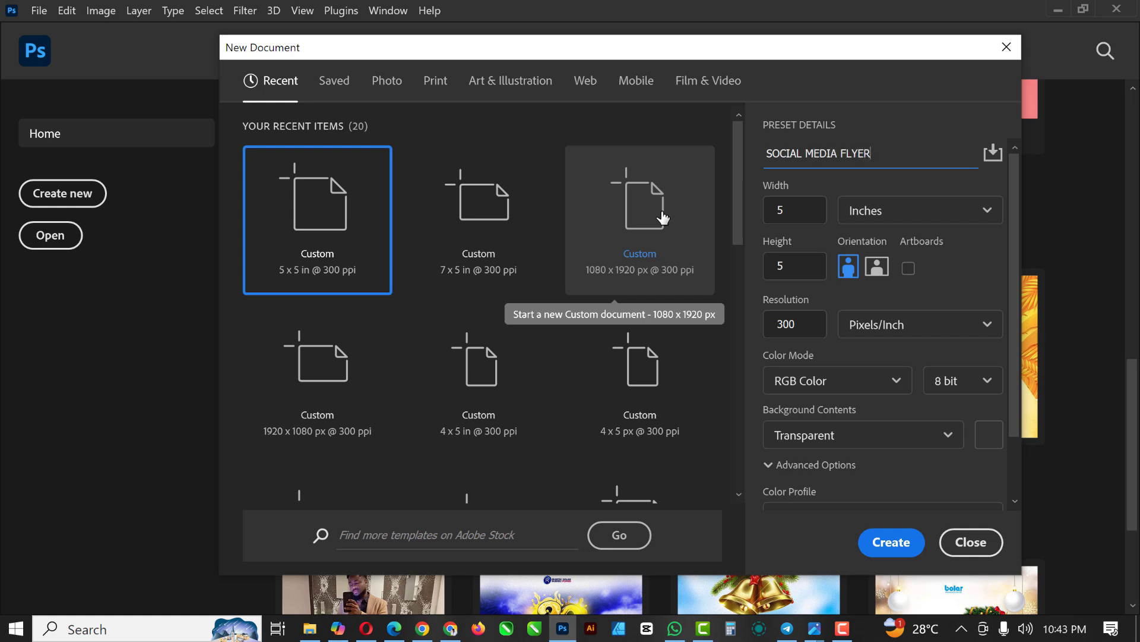
pyautogui.write('OCIAL MEDIA FLYER')
pyautogui.press('Tab')
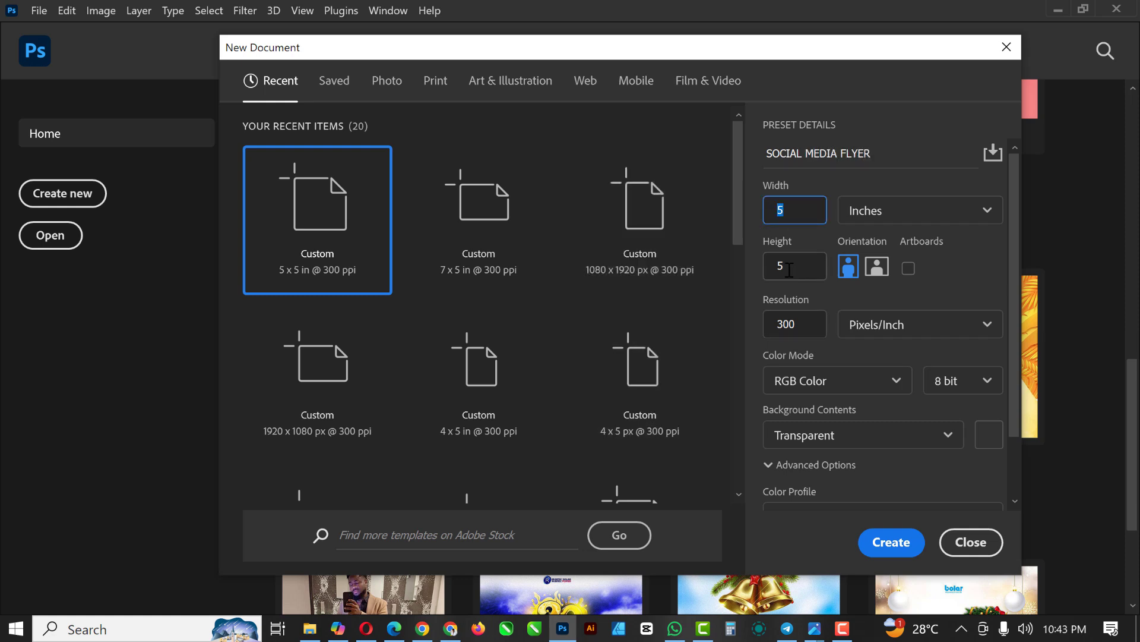
# Step: Create the document at 5 by 5 inches, 300 pixels/inch, RGB Color, with a transparent background
pyautogui.press('Tab')
pyautogui.click(894, 215)
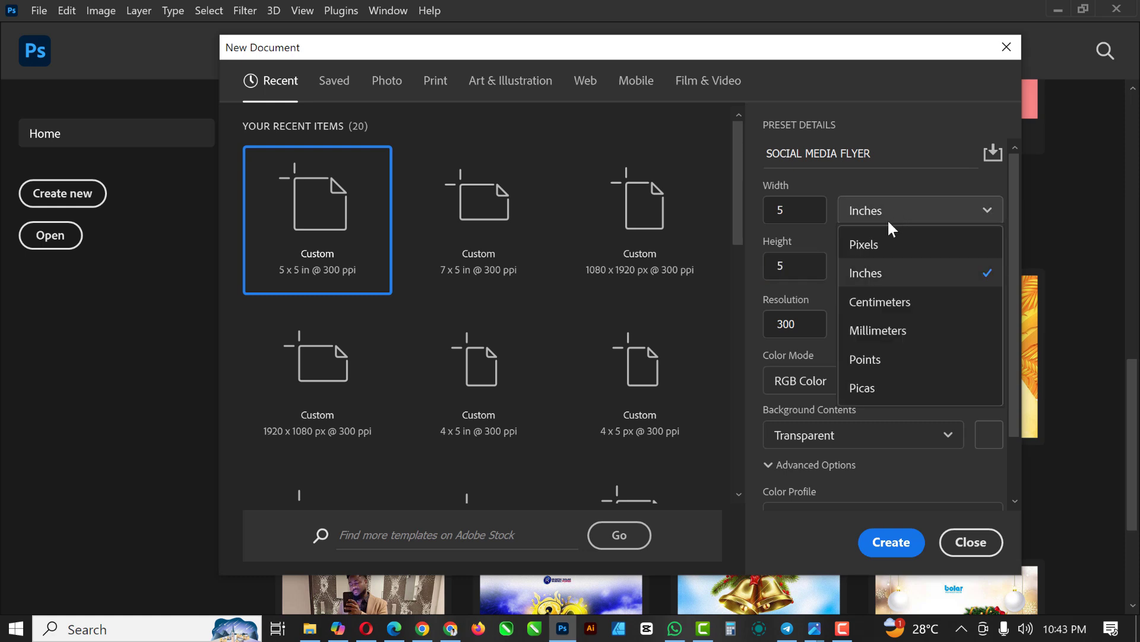
pyautogui.click(877, 272)
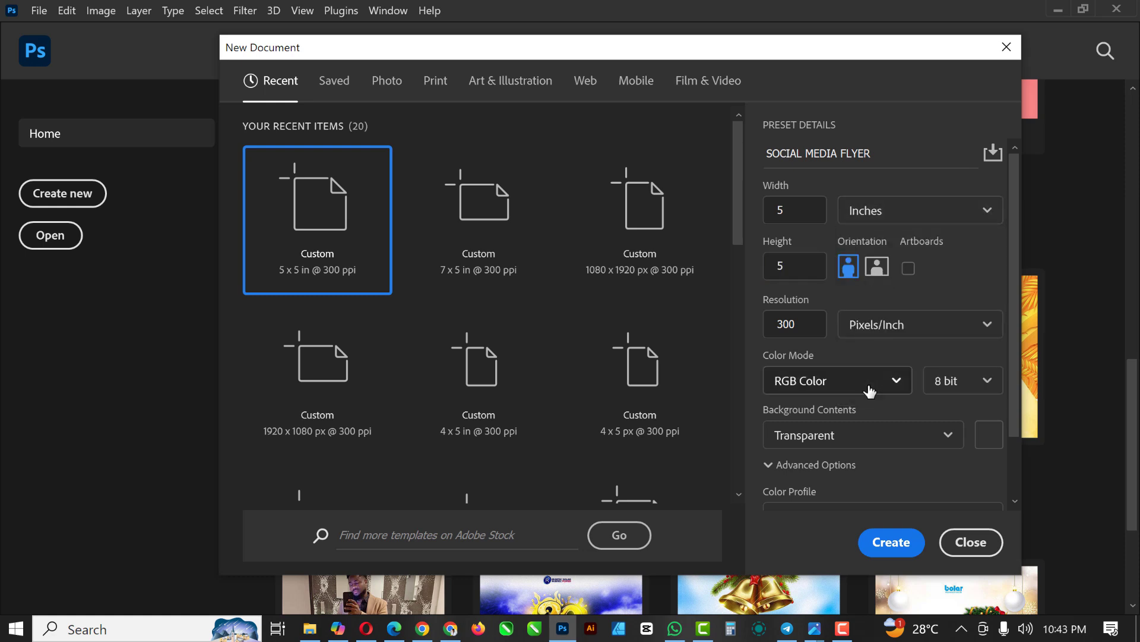
pyautogui.doubleClick(802, 325)
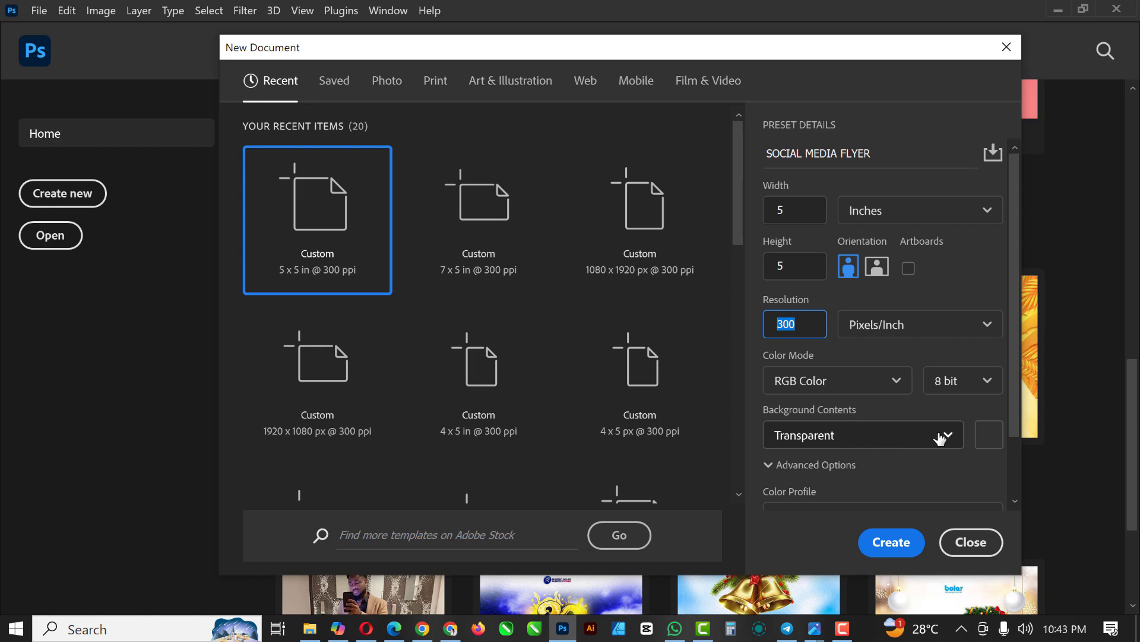
pyautogui.click(892, 543)
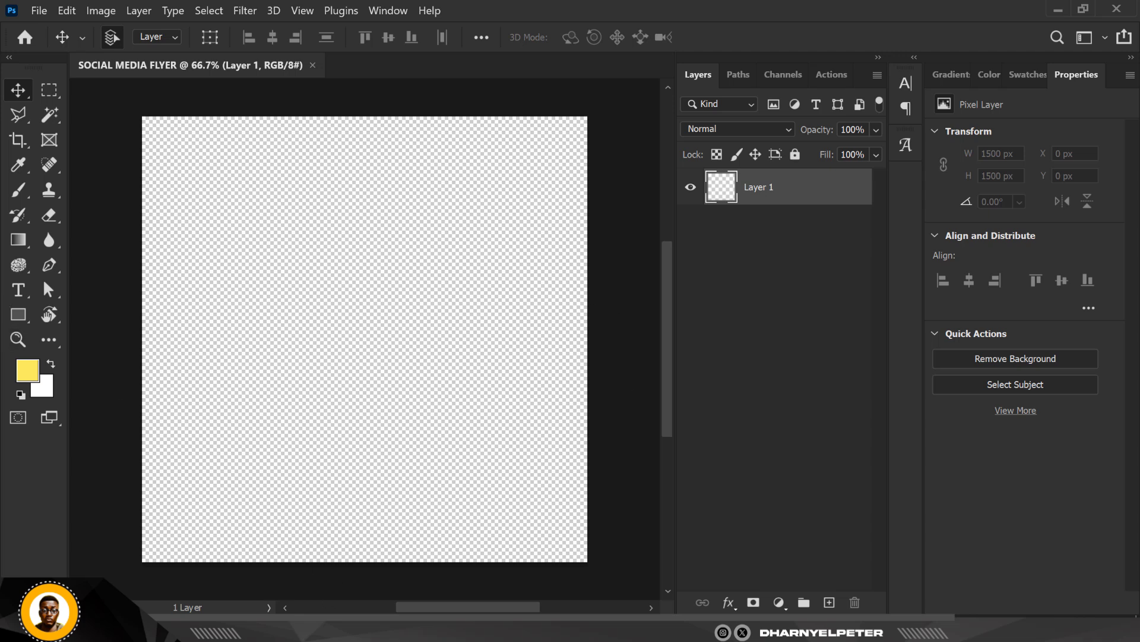
# Step: Place the golden 2025 balloon image from the RESOURCE folder onto the flyer canvas
pyautogui.click(310, 638)
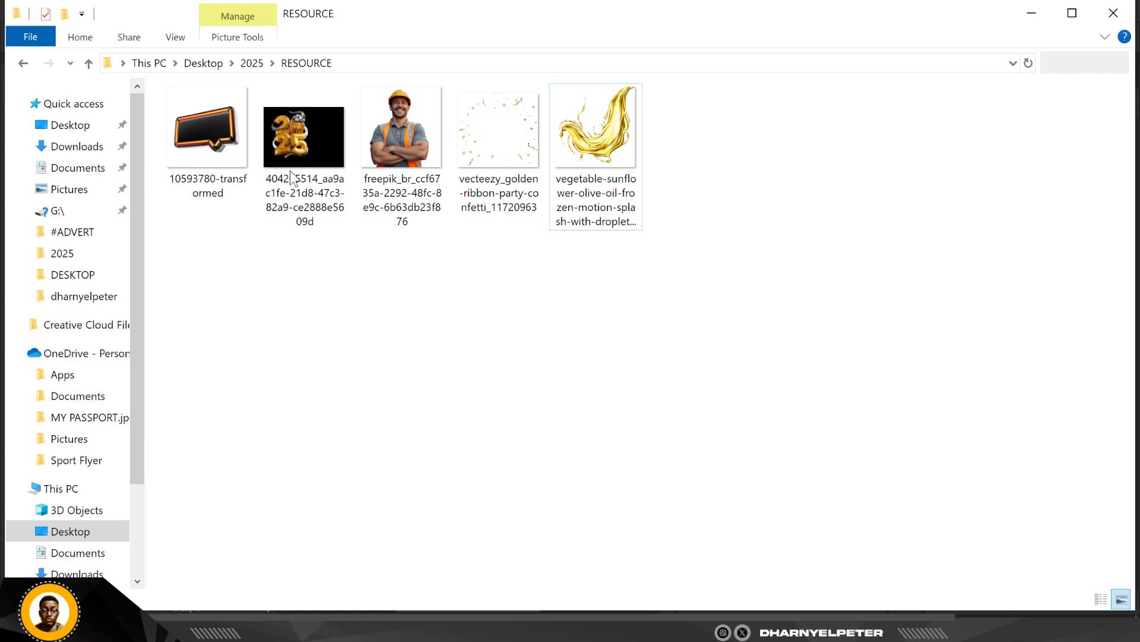
pyautogui.click(290, 170)
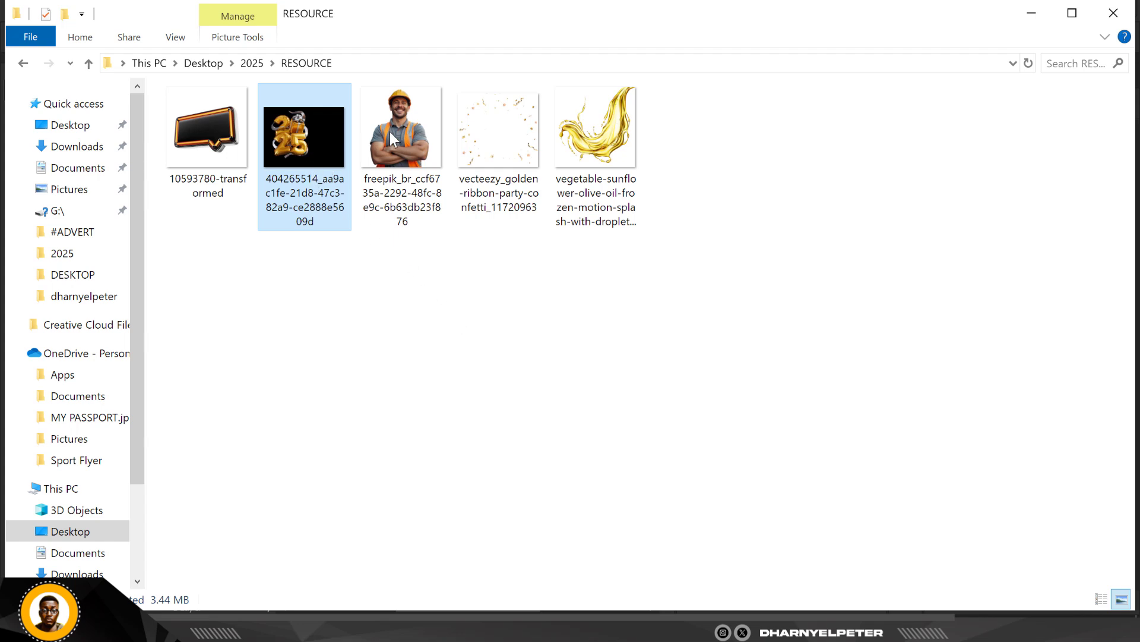
pyautogui.moveTo(400, 202)
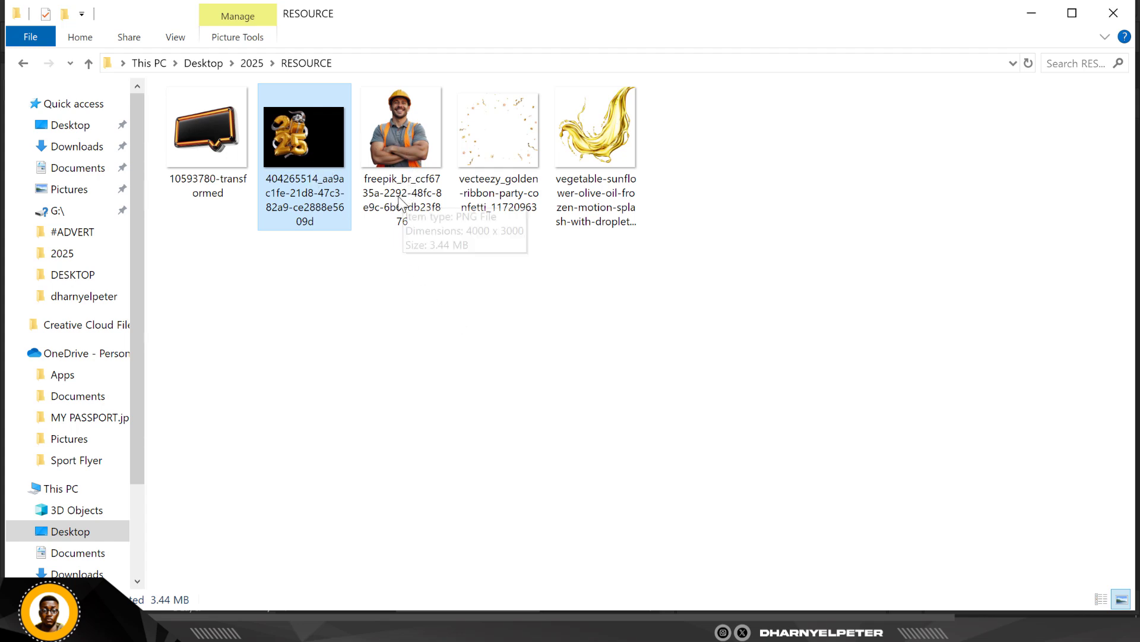
pyautogui.click(391, 232)
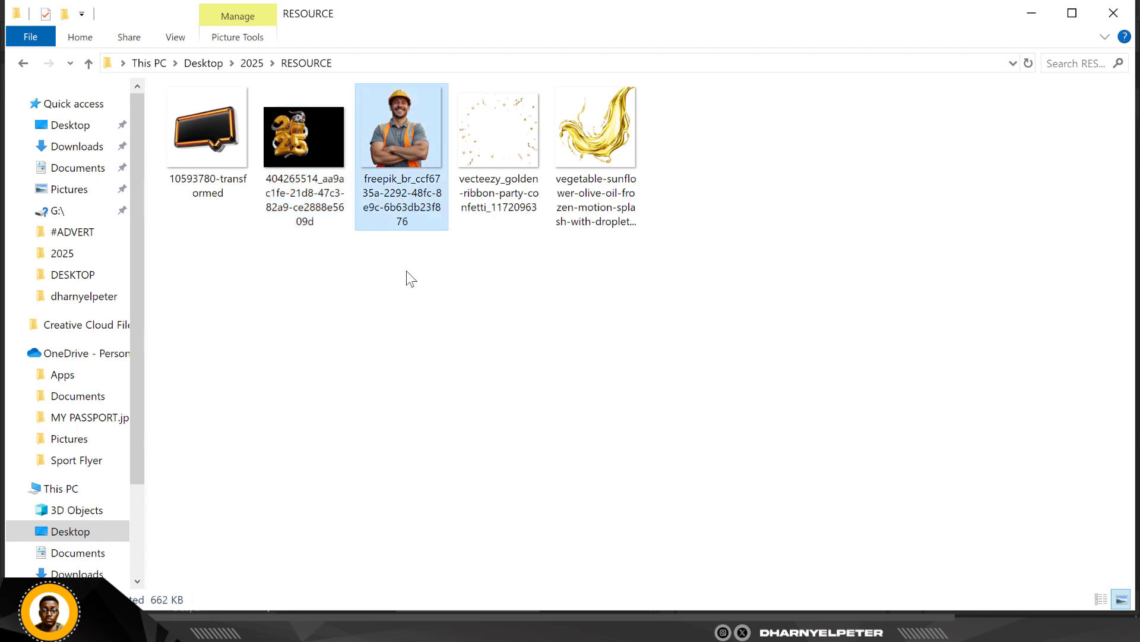
pyautogui.click(305, 147)
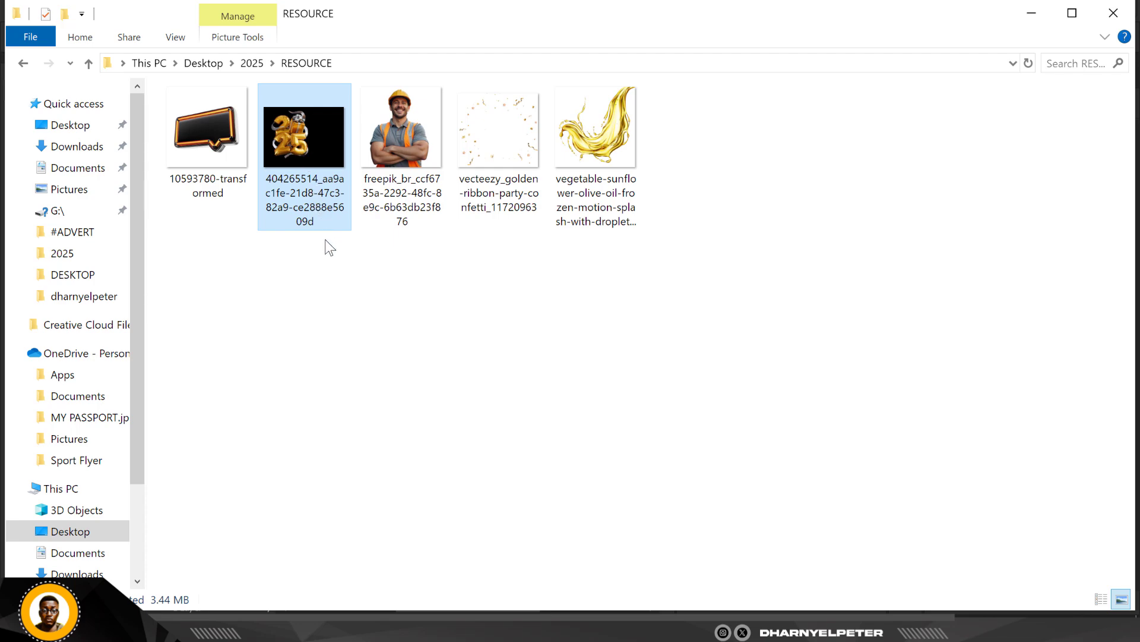
pyautogui.moveTo(321, 219); pyautogui.dragTo(403, 325)
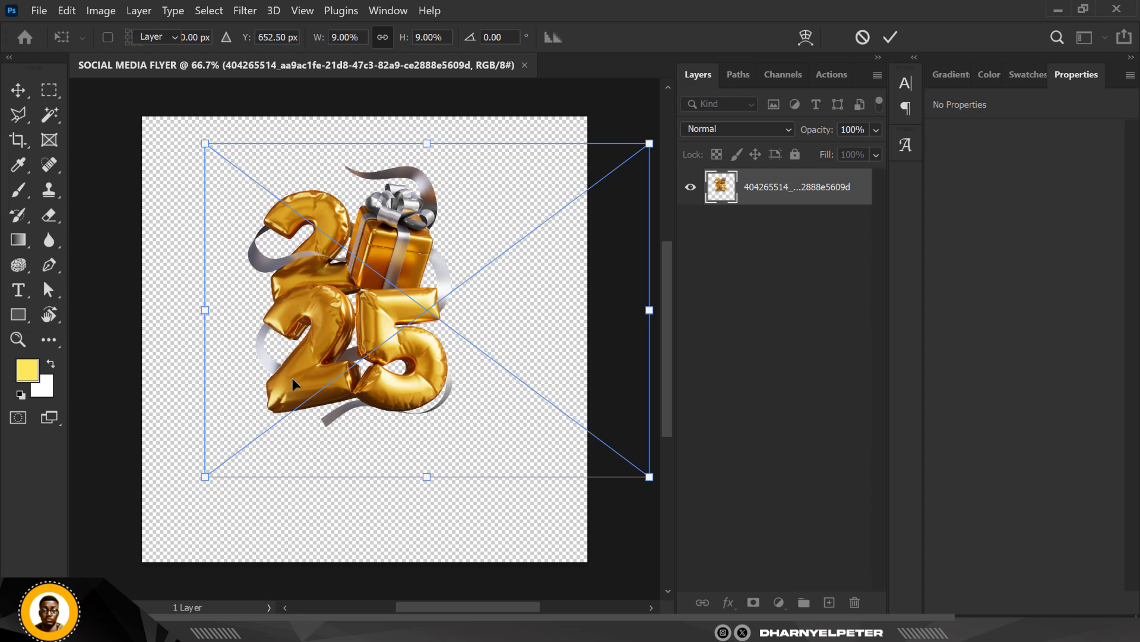
pyautogui.press('Return')
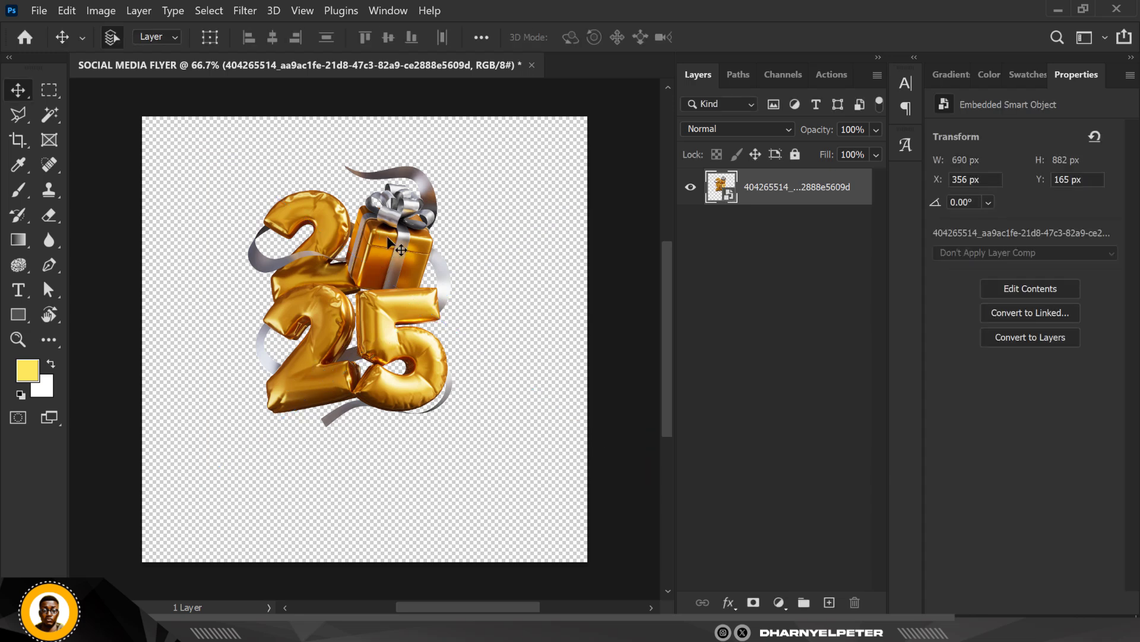
# Step: Add a yellow Solid Color fill layer (ffe75e) and move it beneath the 2025 balloon image
pyautogui.click(779, 608)
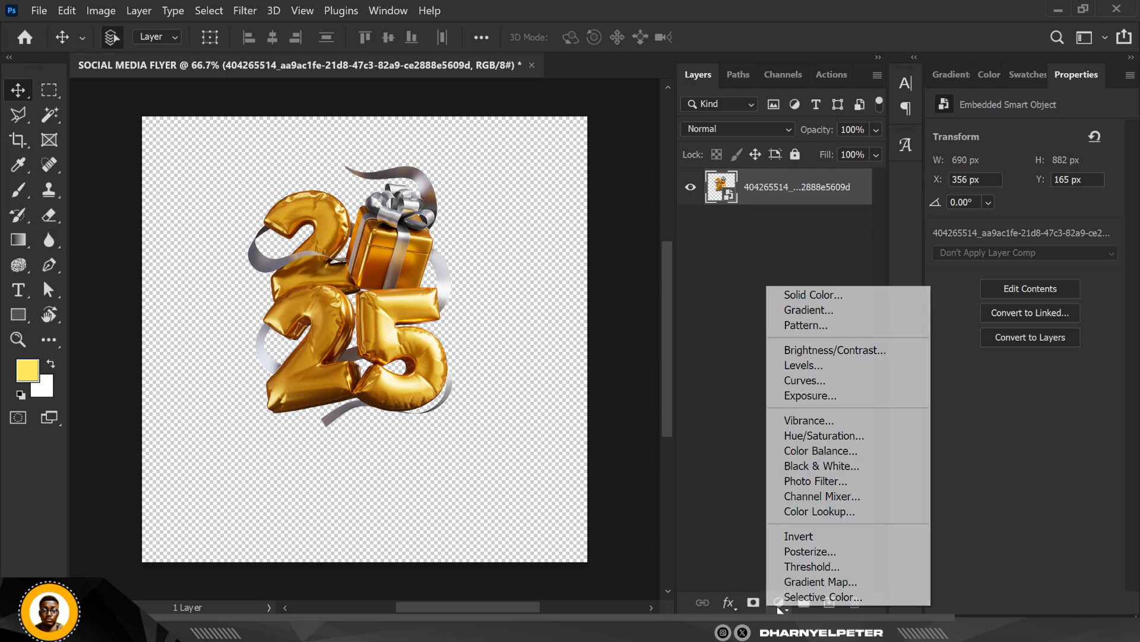
pyautogui.click(823, 297)
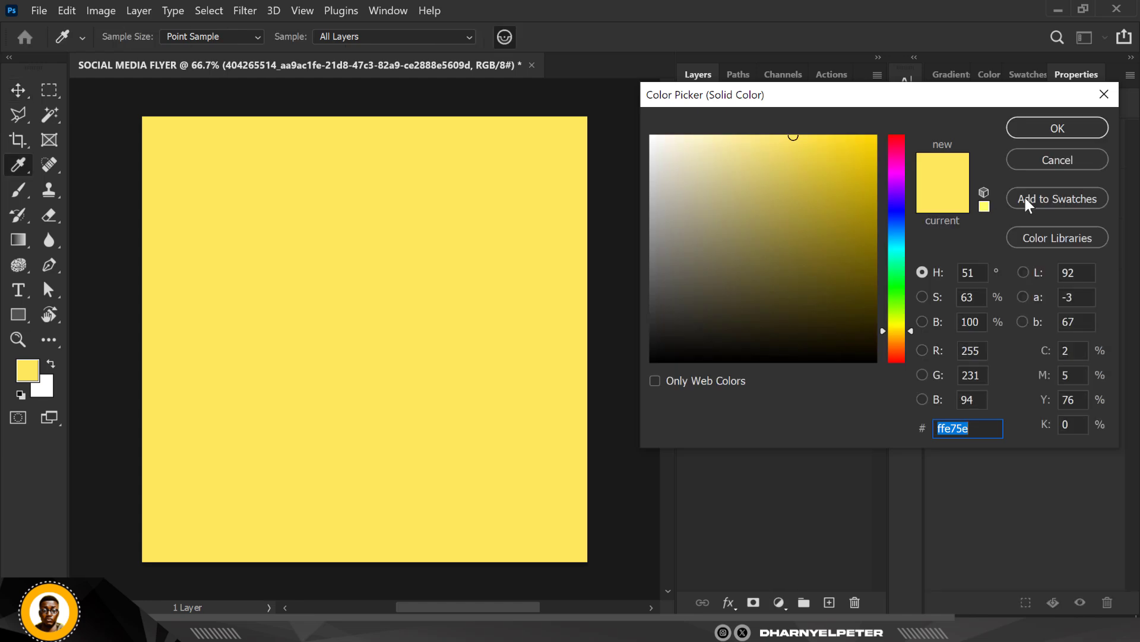
pyautogui.click(1070, 128)
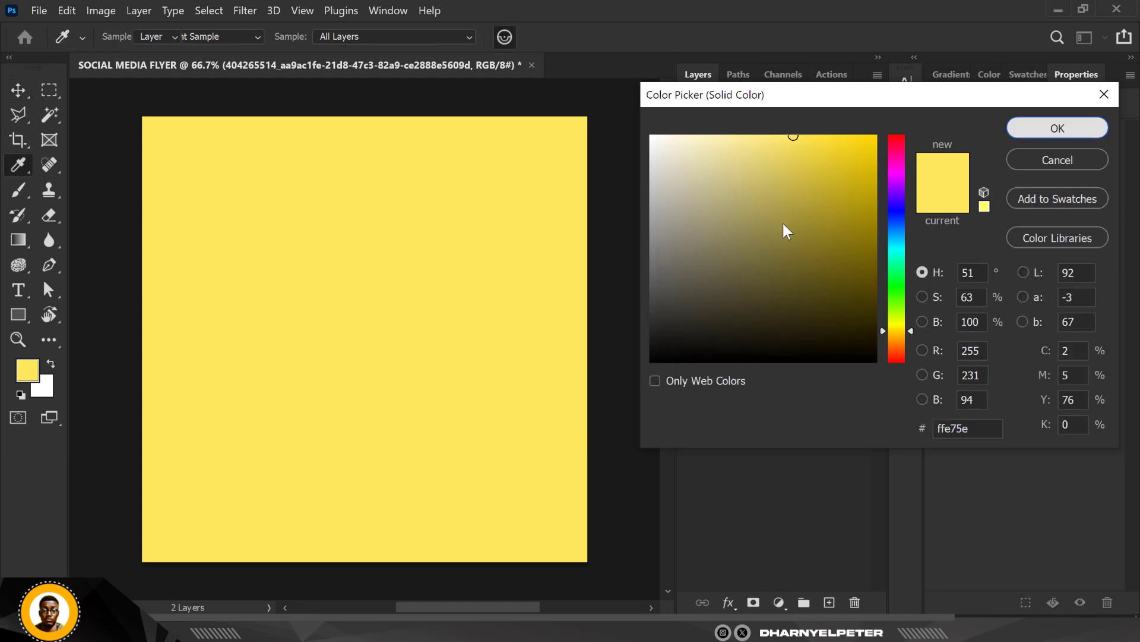
pyautogui.moveTo(850, 187); pyautogui.dragTo(839, 279)
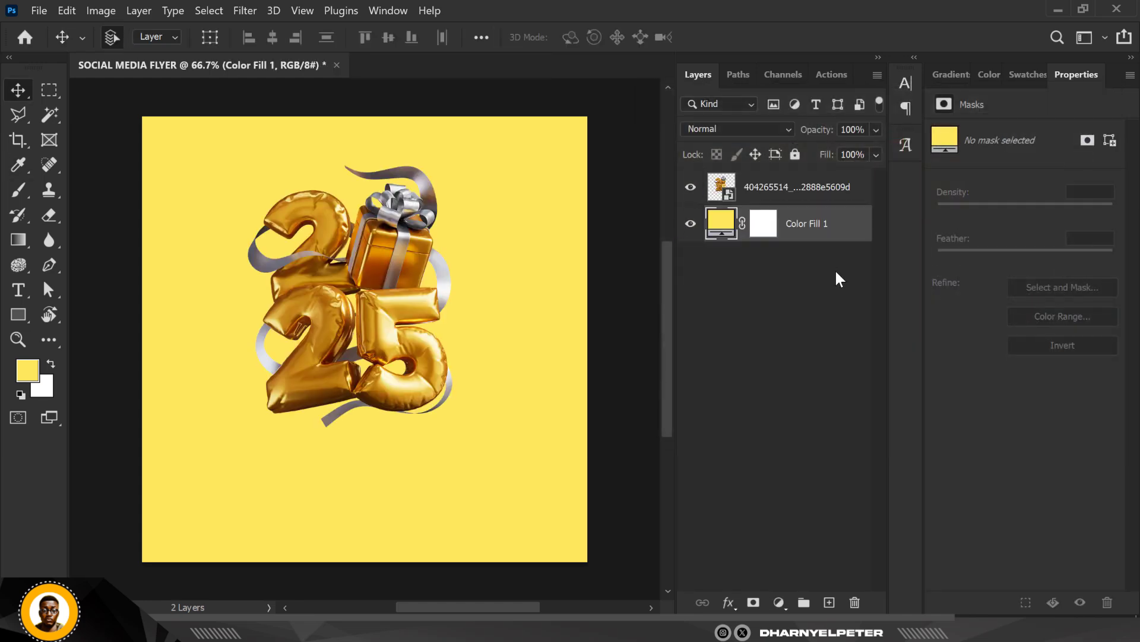
# Step: Recolor the background fill to orange bc5c00 sampled from the gift box, and reposition the 2025 image to about X 356, Y 210 px
pyautogui.moveTo(399, 284); pyautogui.dragTo(394, 255)
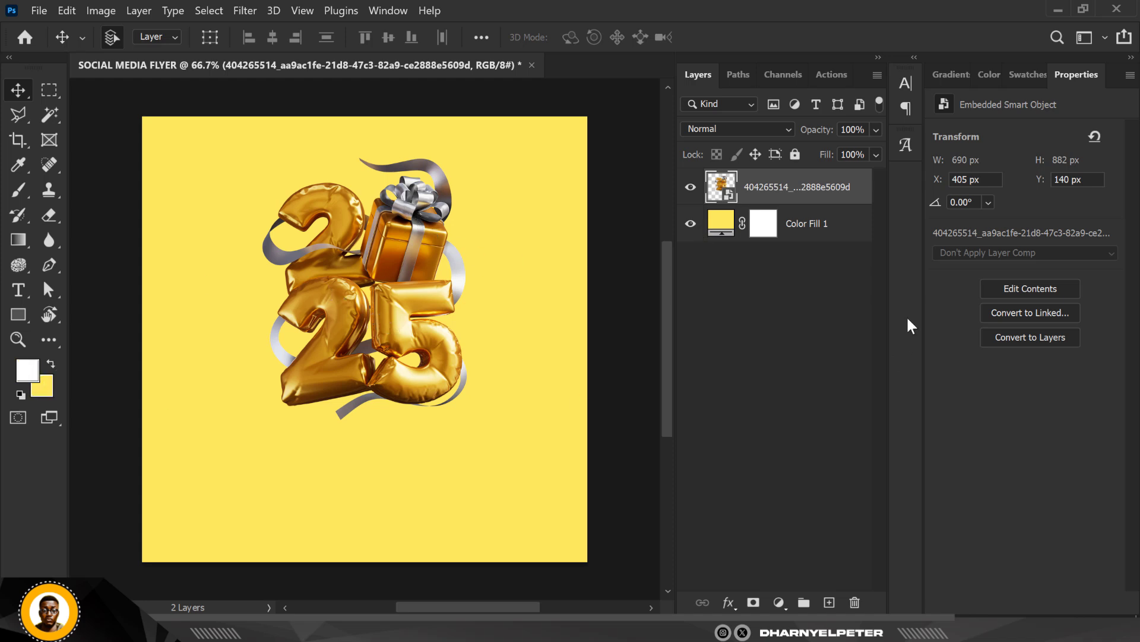
pyautogui.doubleClick(723, 227)
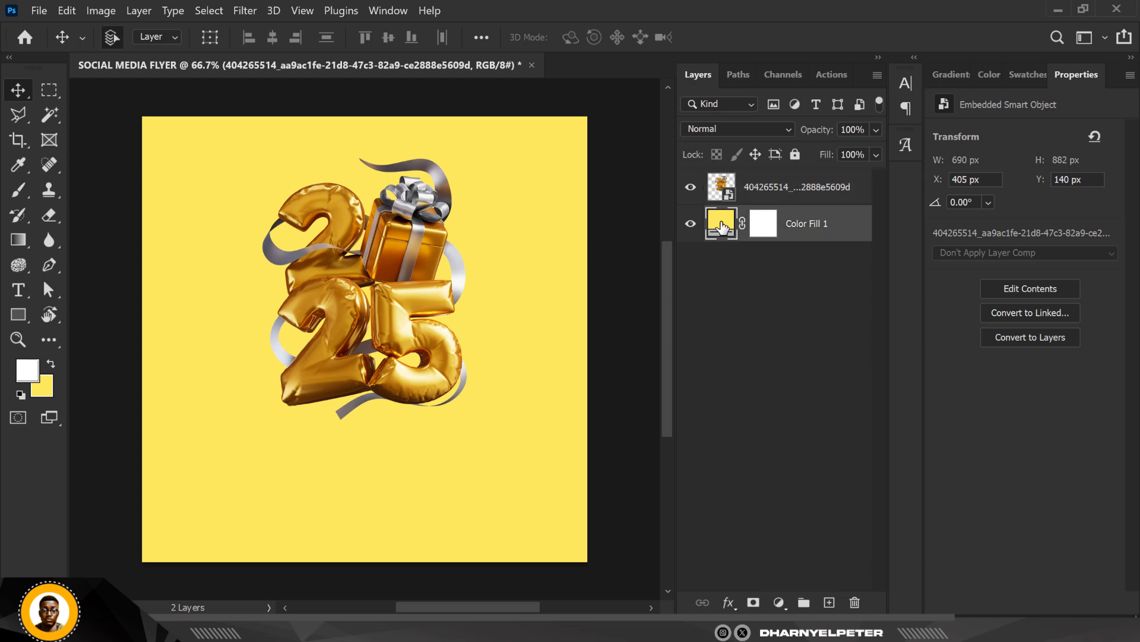
pyautogui.write('9b3f00')
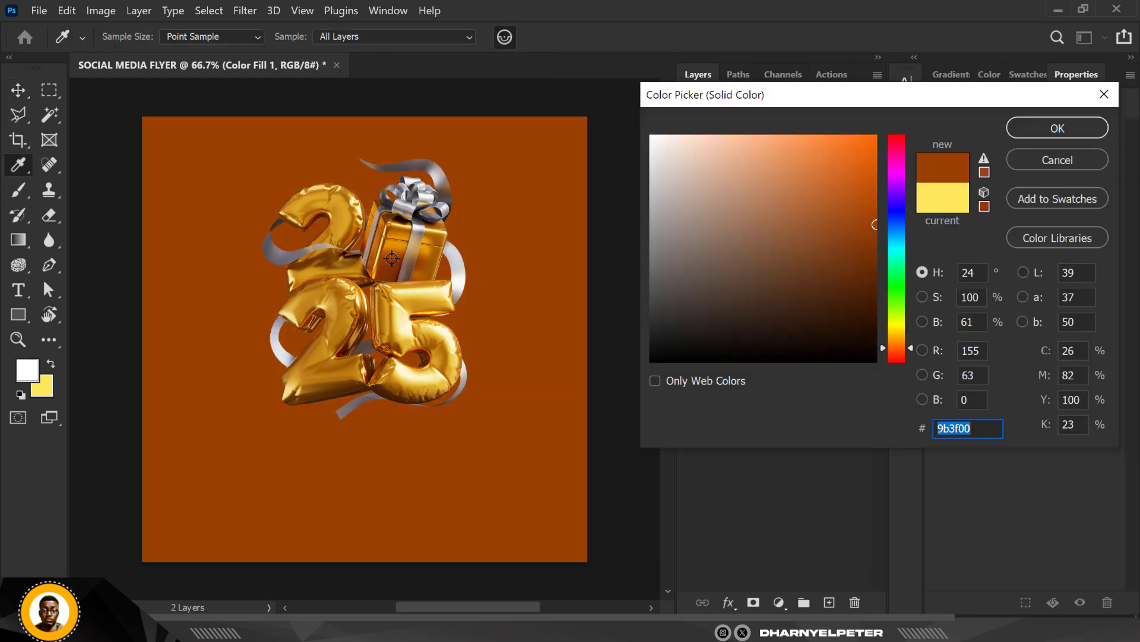
pyautogui.click(388, 258)
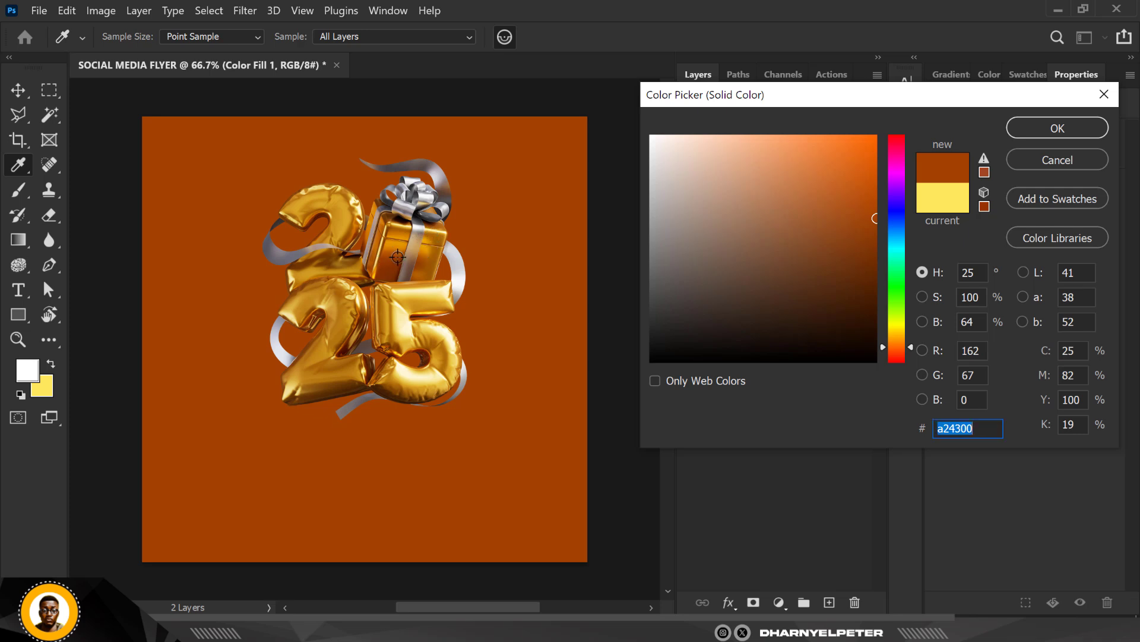
pyautogui.click(388, 252)
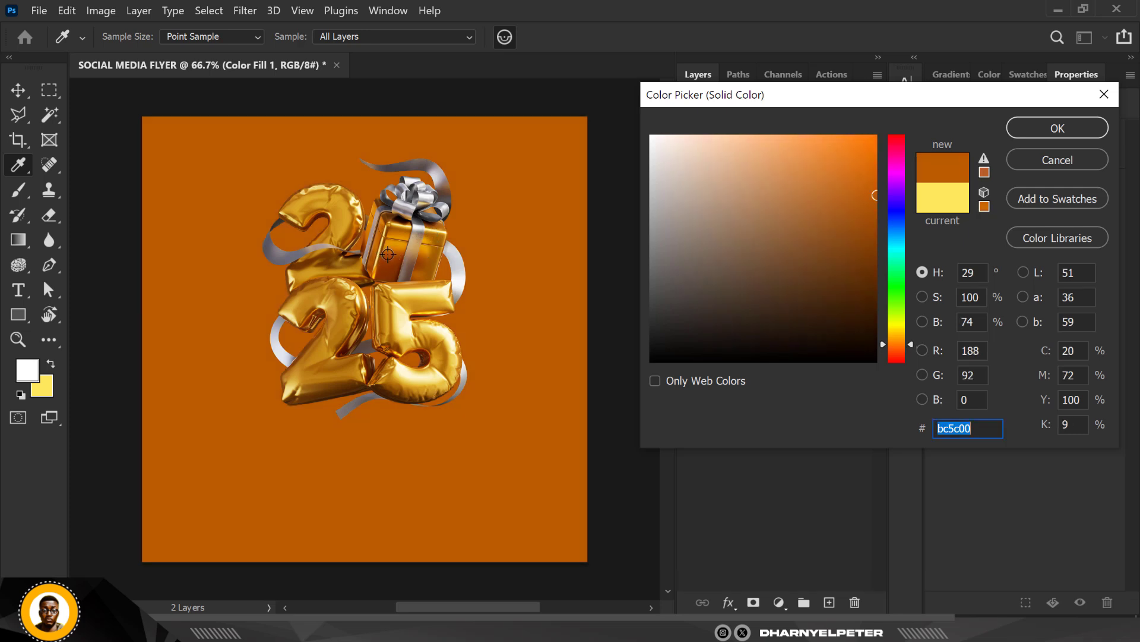
pyautogui.click(1058, 129)
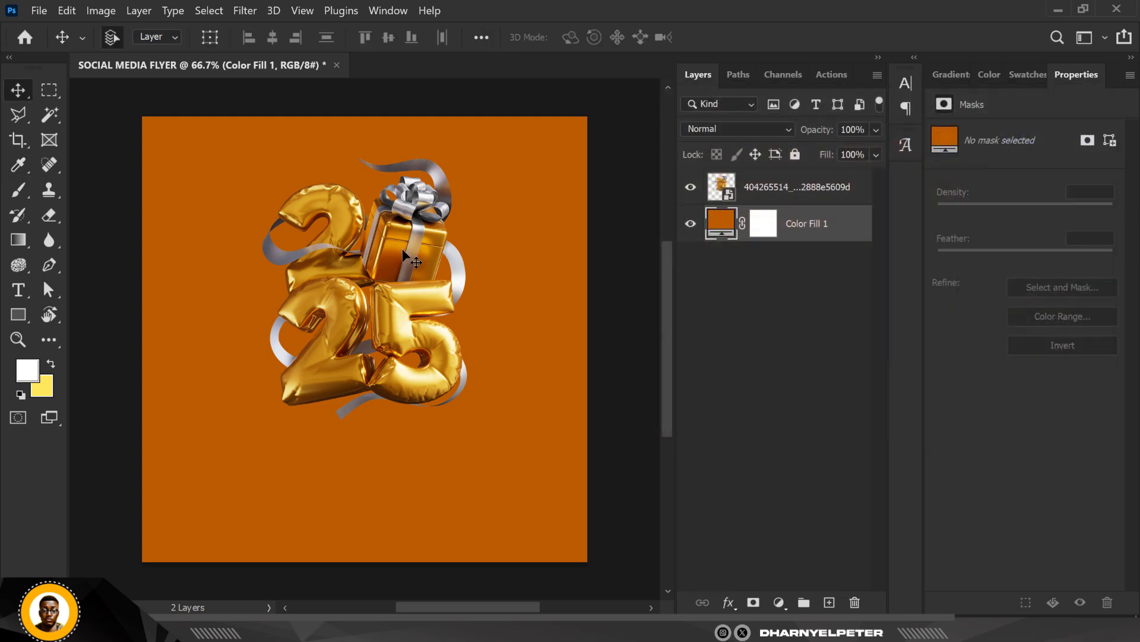
pyautogui.moveTo(404, 252); pyautogui.dragTo(391, 273)
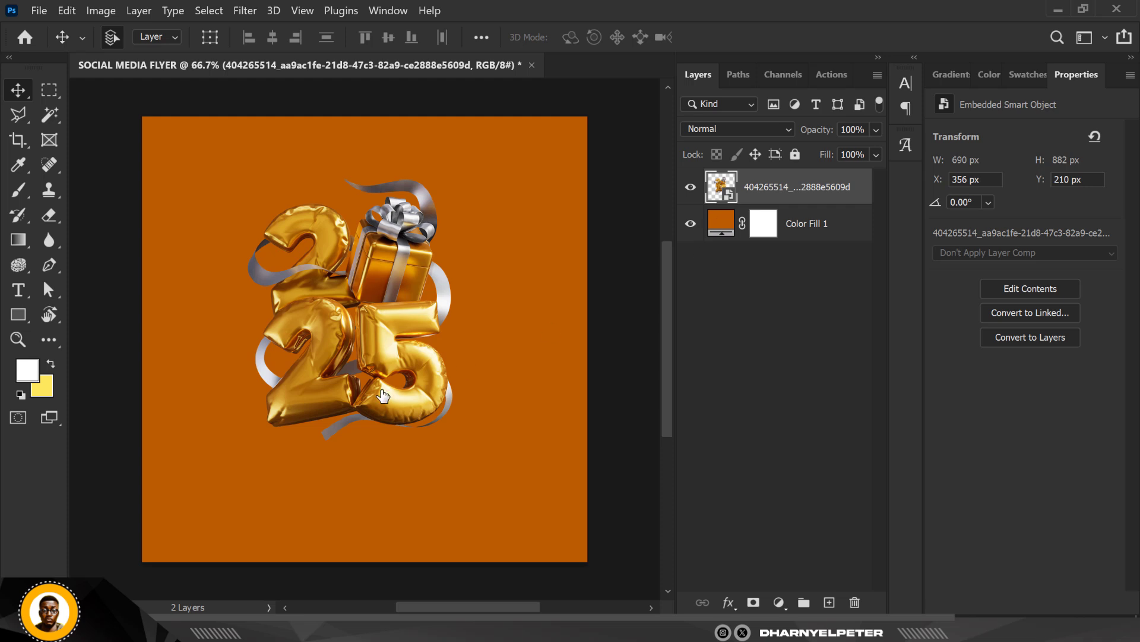
# Step: Check the hex code of the background fill layer's color in the Color Picker
pyautogui.click(734, 229)
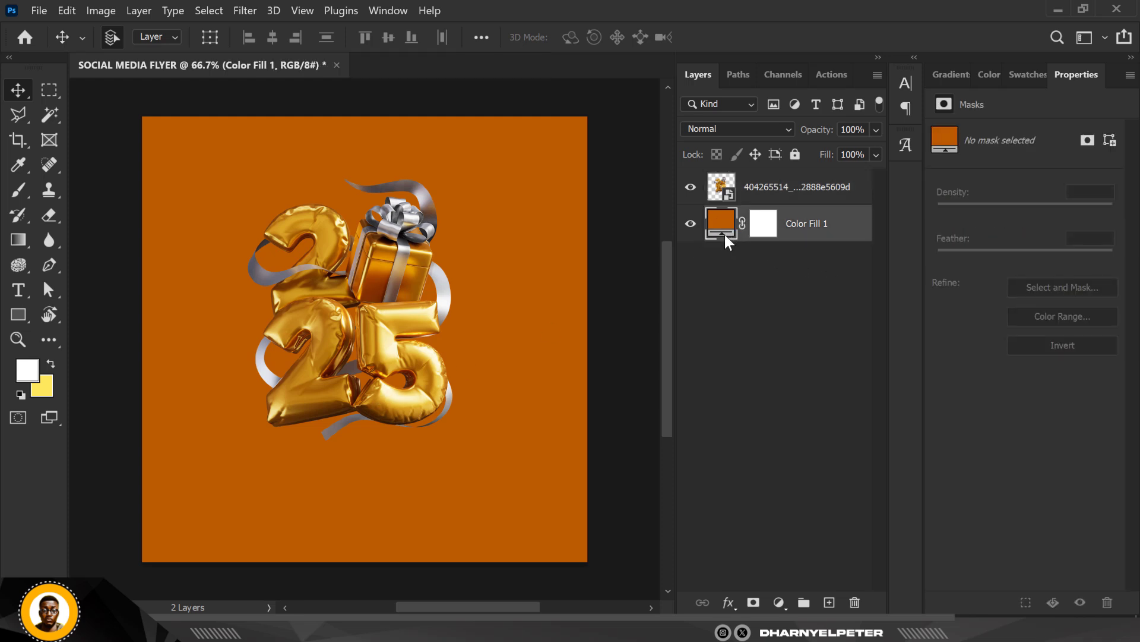
pyautogui.doubleClick(720, 231)
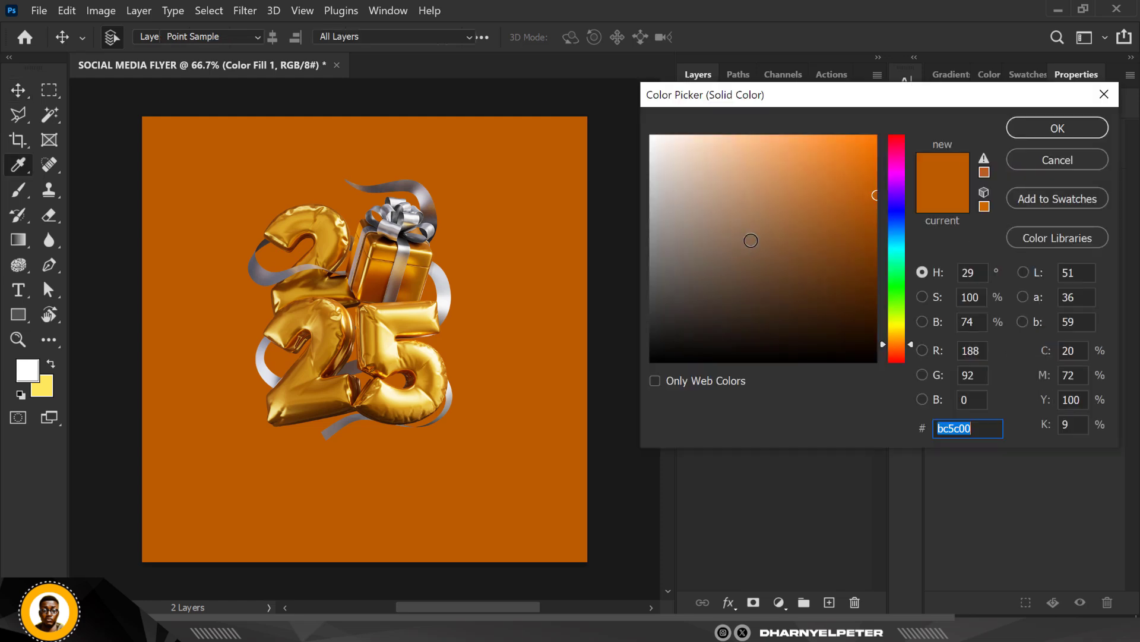
pyautogui.click(985, 427)
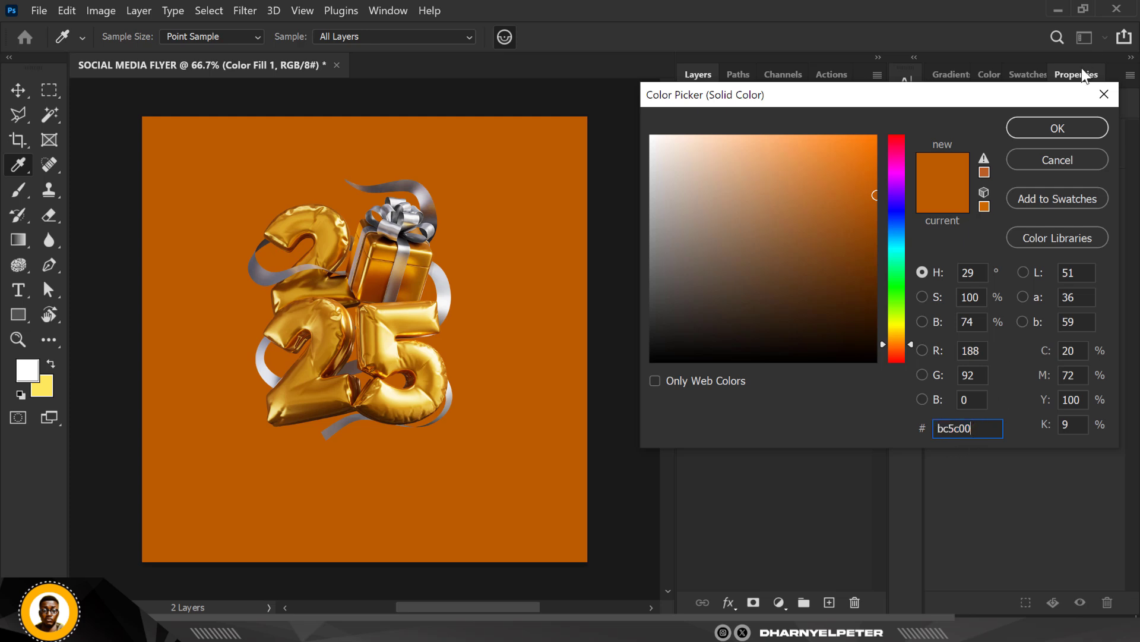
pyautogui.click(1057, 129)
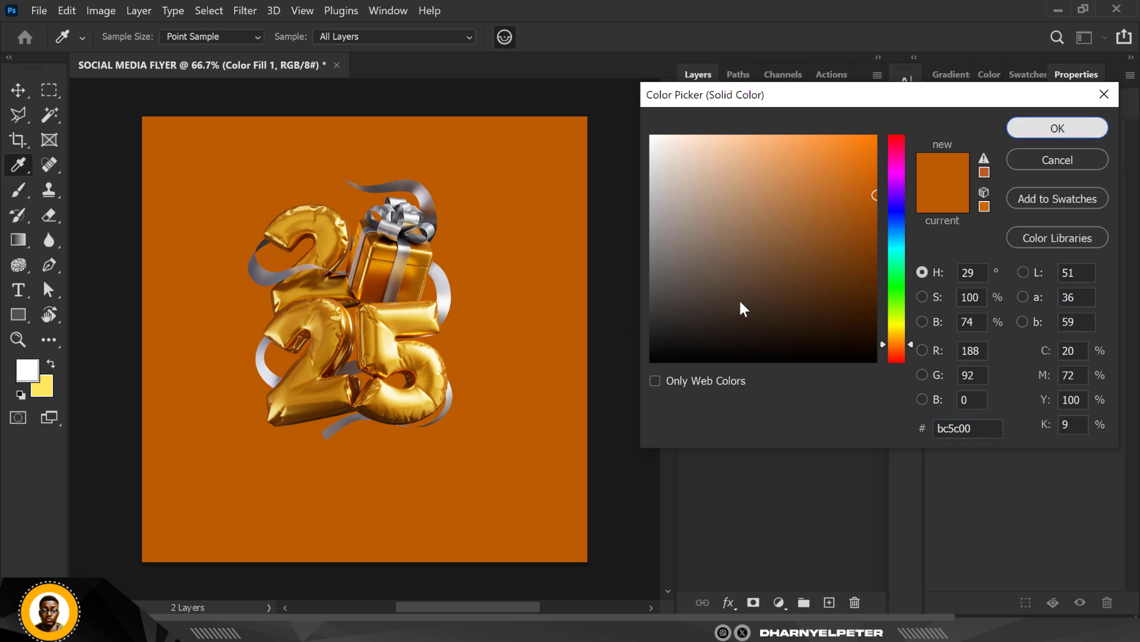
pyautogui.press('v')
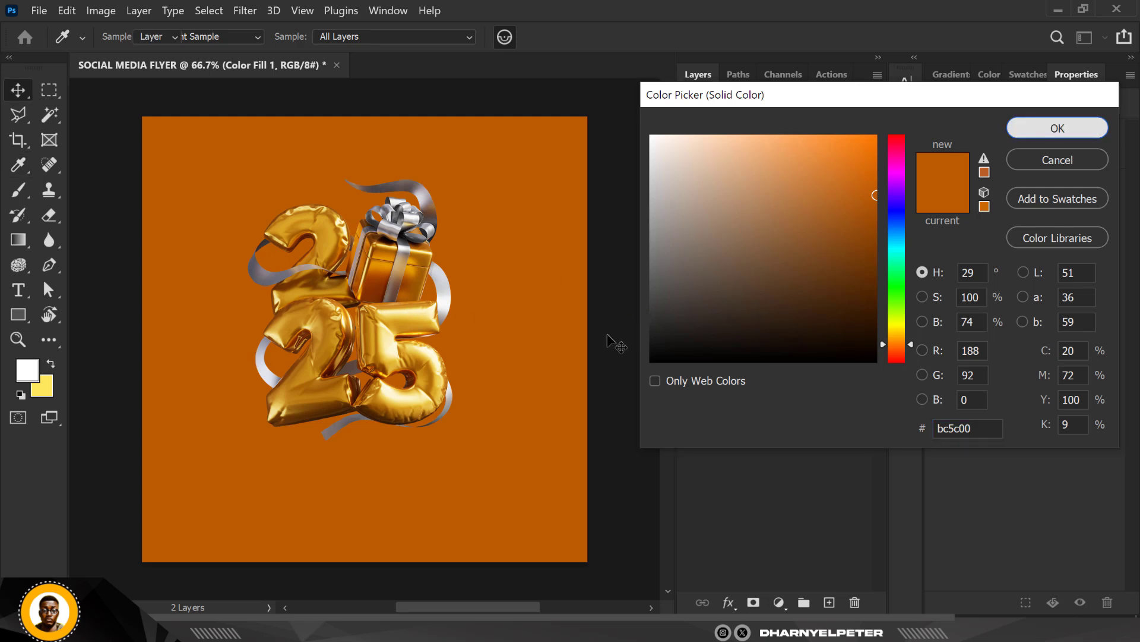
pyautogui.press('Return')
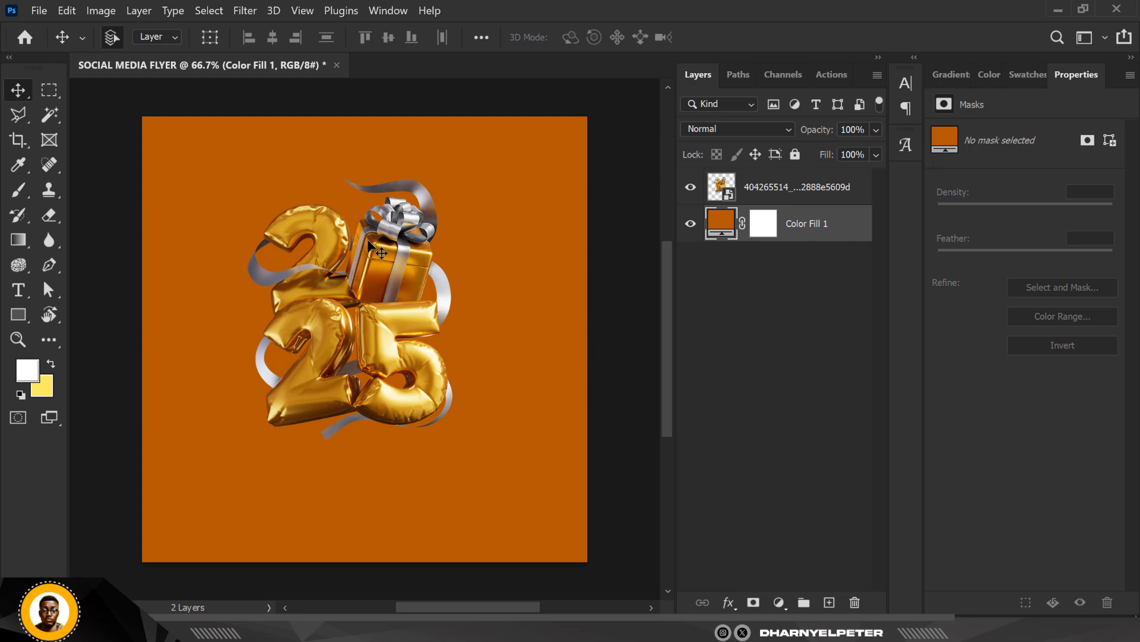
pyautogui.scroll(-2, 368, 240)
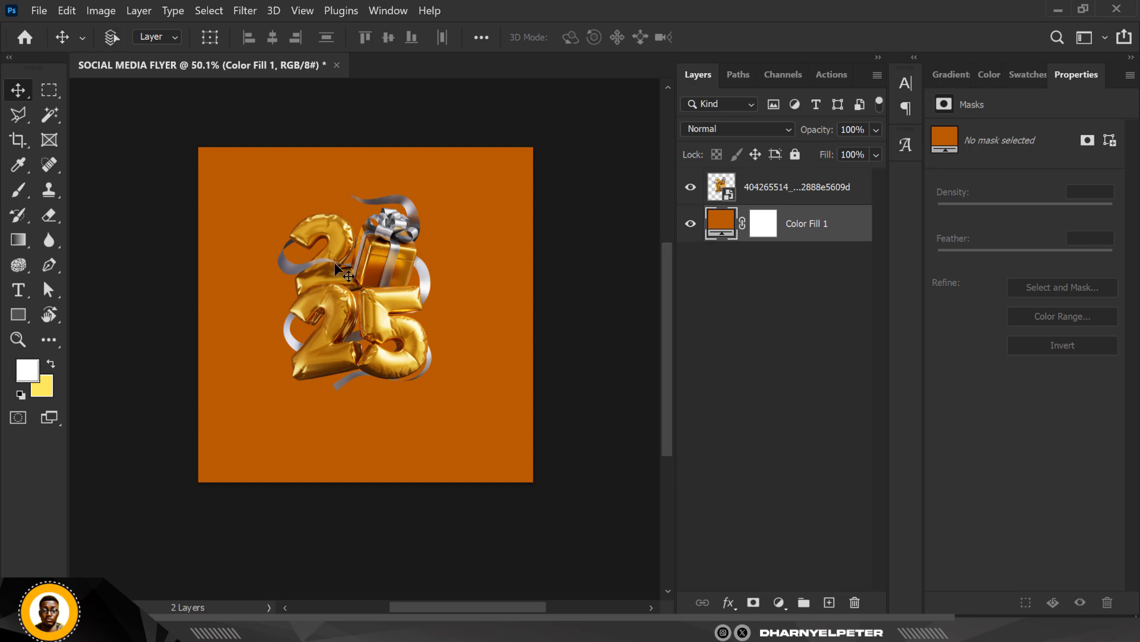
# Step: Add a new empty layer between the 2025 balloon image and the orange background fill
pyautogui.scroll(2, 335, 266)
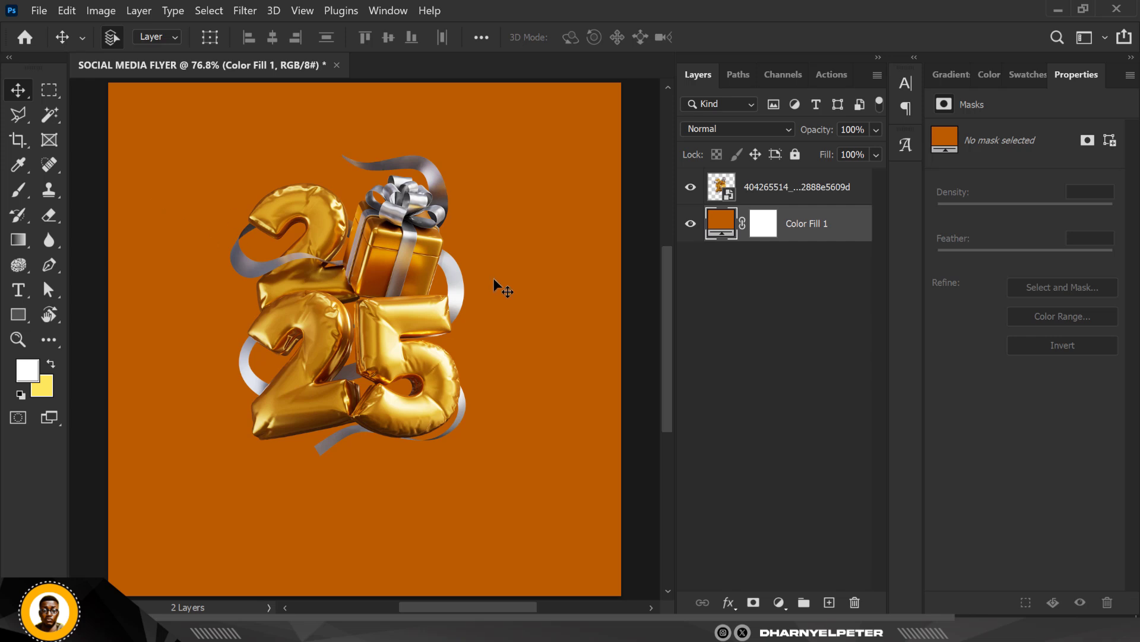
pyautogui.click(779, 602)
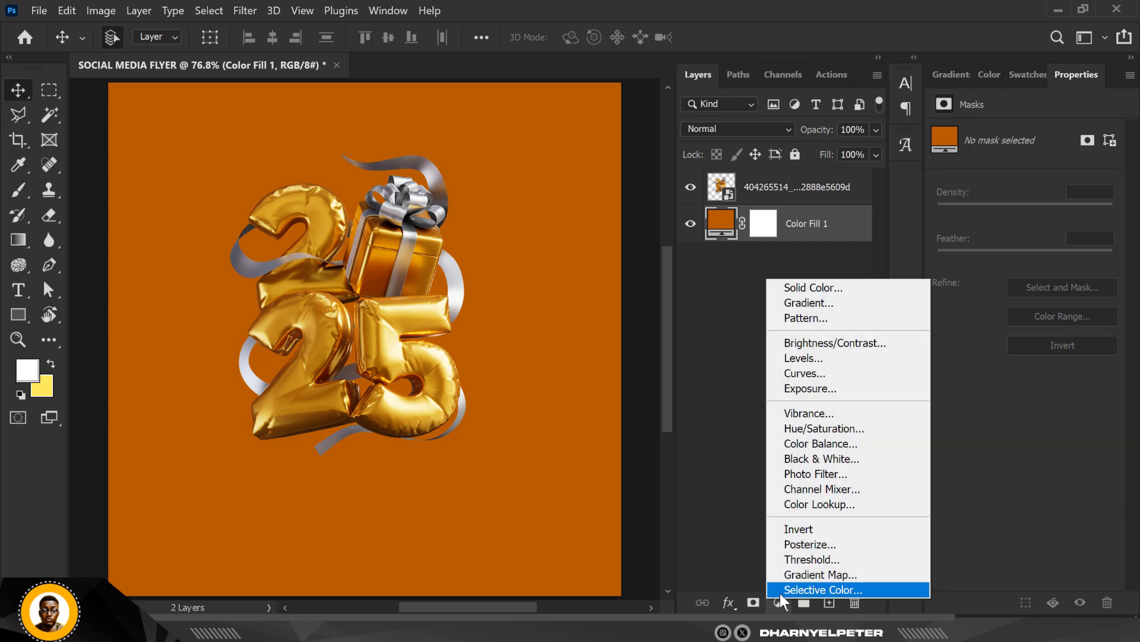
pyautogui.click(733, 356)
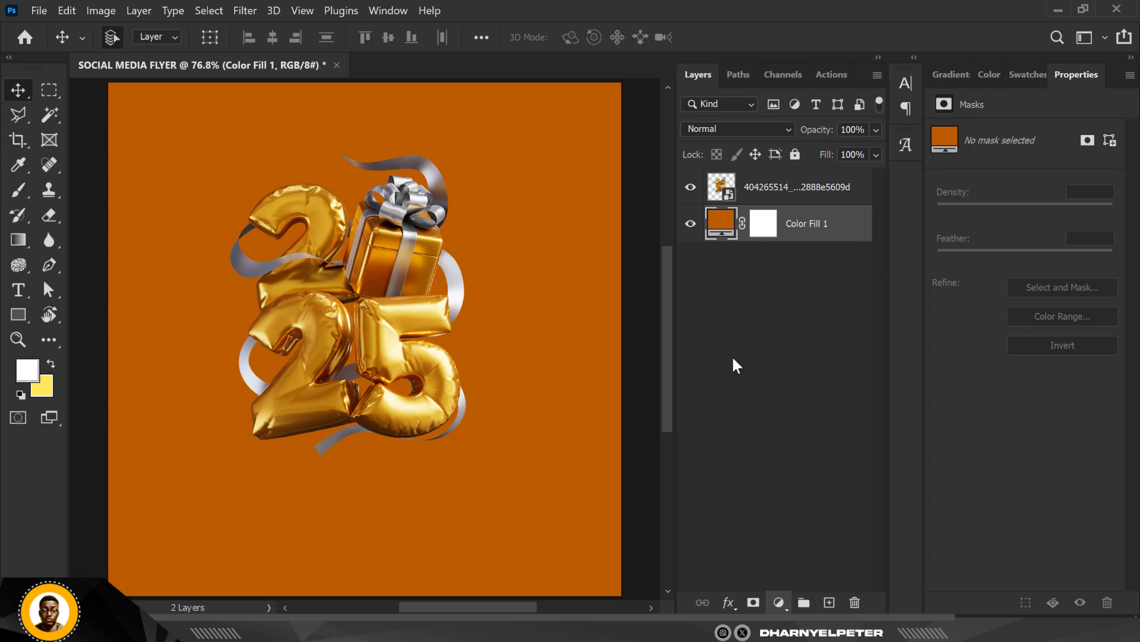
pyautogui.click(829, 603)
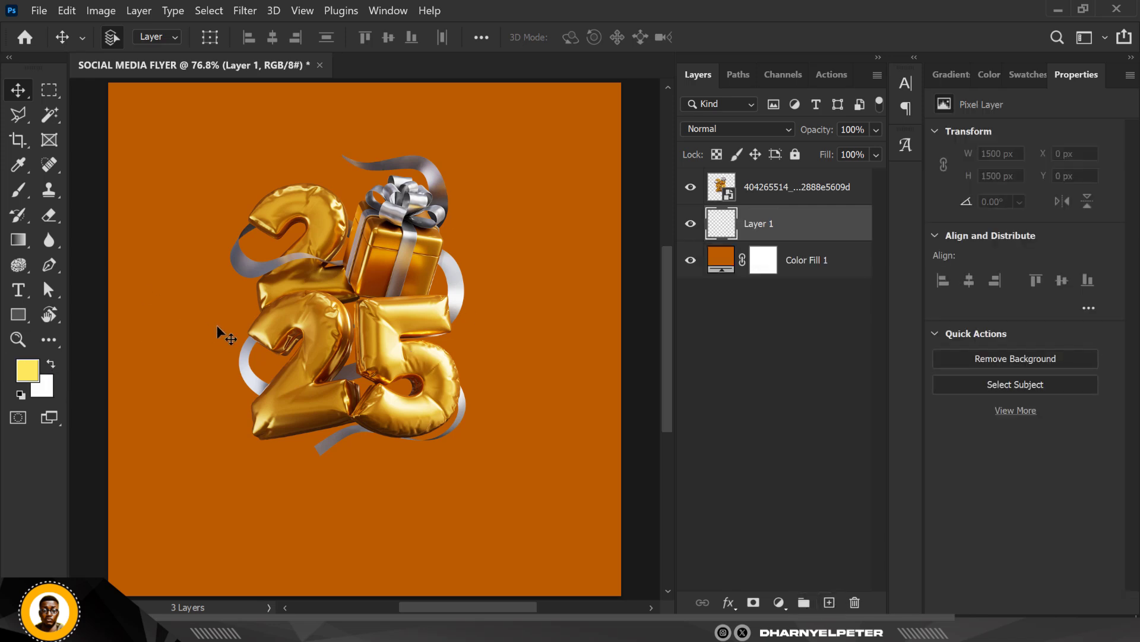
# Step: Set the foreground color to the pale peach ffe4ca, derived from the orange sampled from the canvas background
pyautogui.click(27, 371)
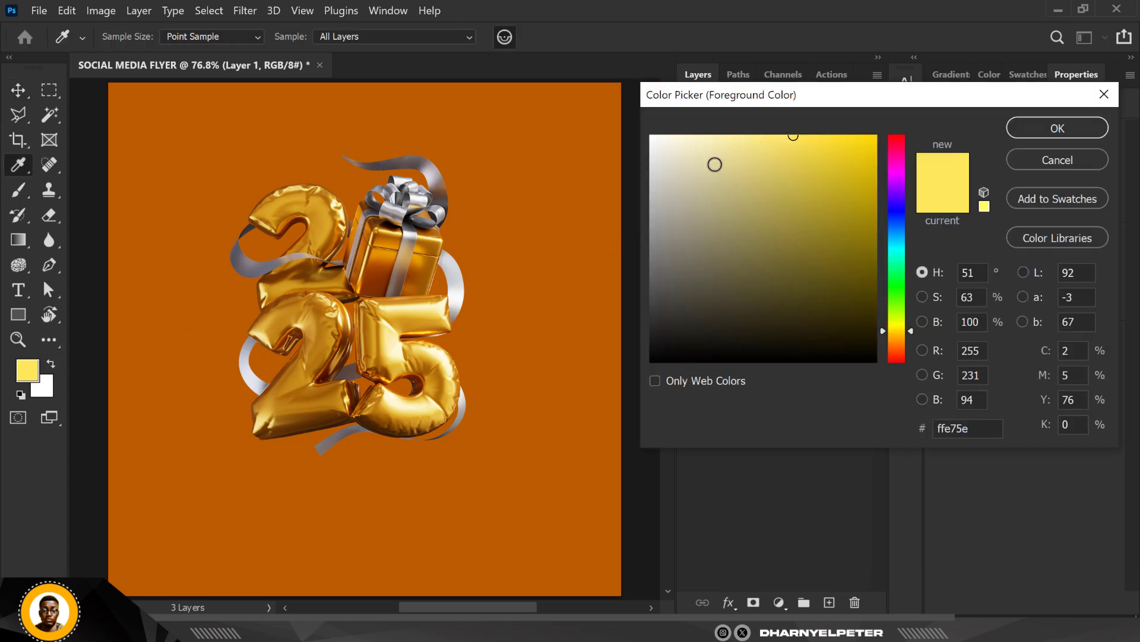
pyautogui.click(527, 200)
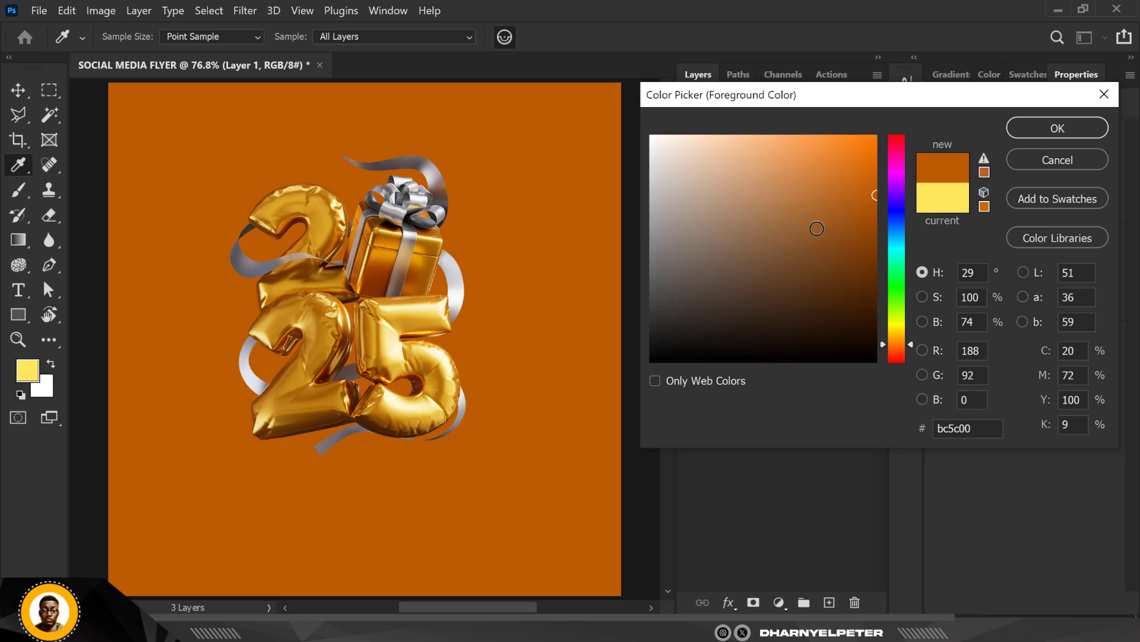
pyautogui.moveTo(874, 194); pyautogui.dragTo(725, 131)
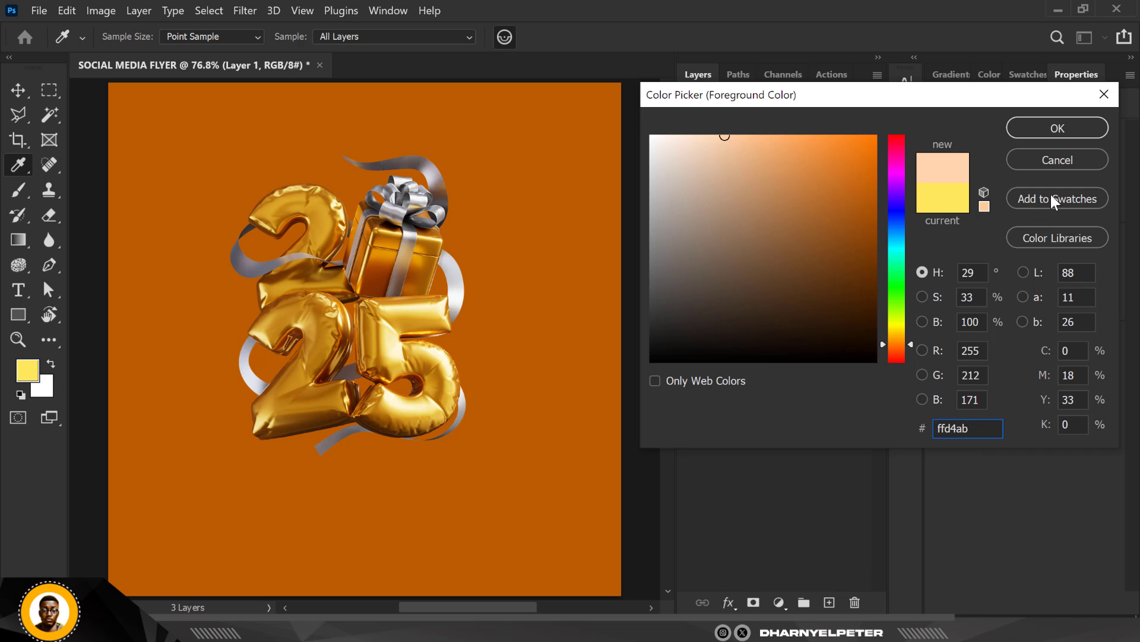
pyautogui.moveTo(732, 143); pyautogui.dragTo(697, 136)
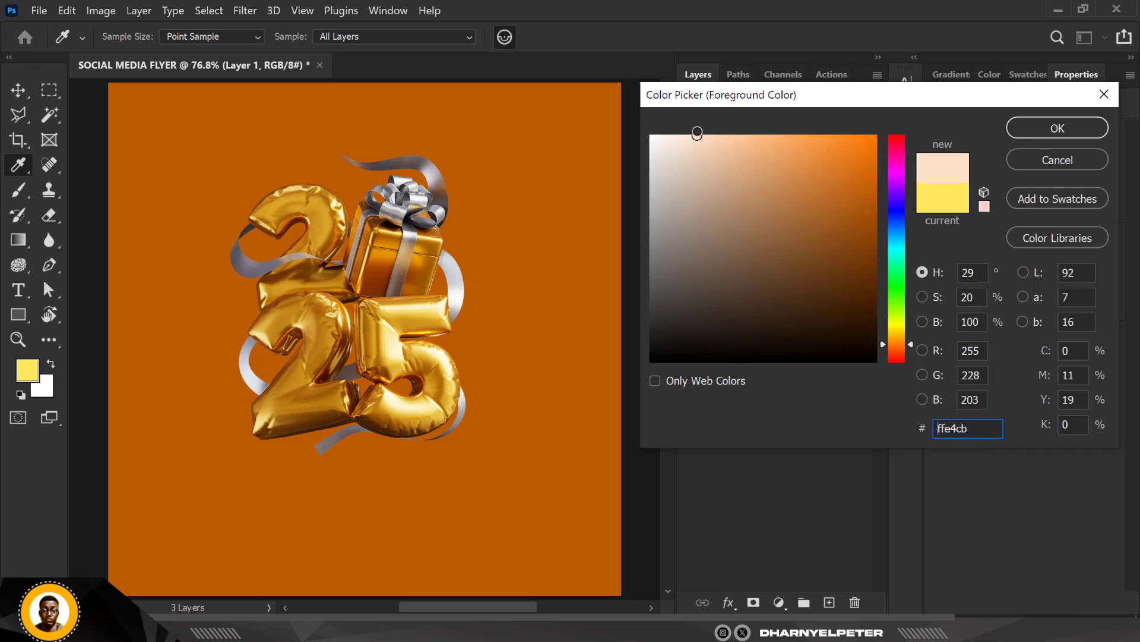
pyautogui.doubleClick(940, 429)
pyautogui.click(1058, 128)
pyautogui.press('v')
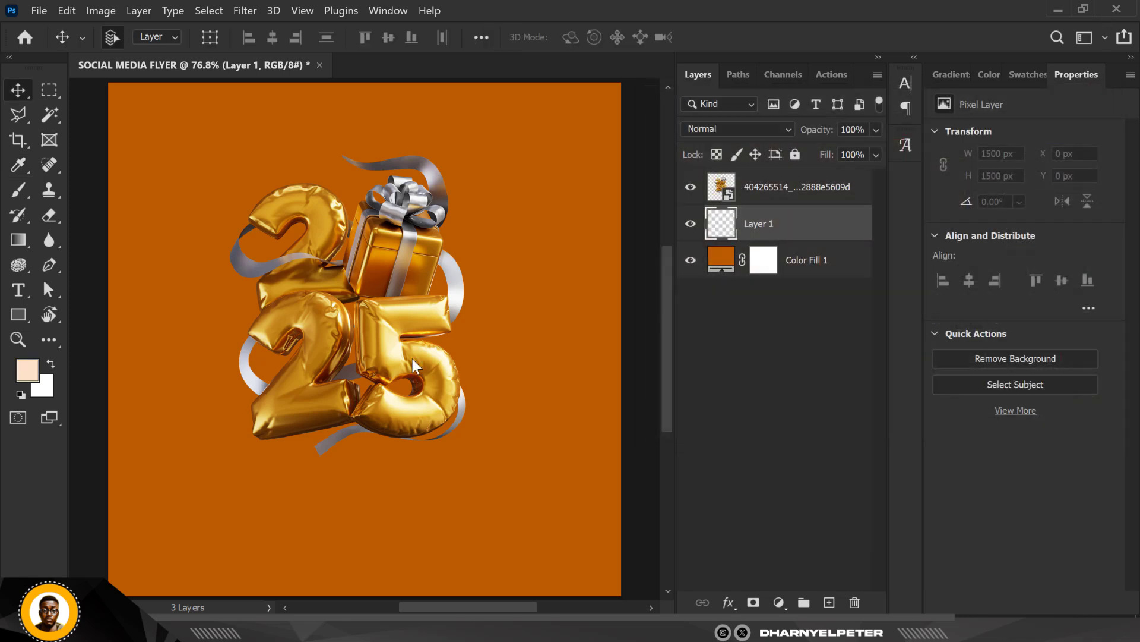
# Step: Paint a peach glow behind the 2025 balloons on the new layer with a soft 1500 px Brush
pyautogui.click(19, 190)
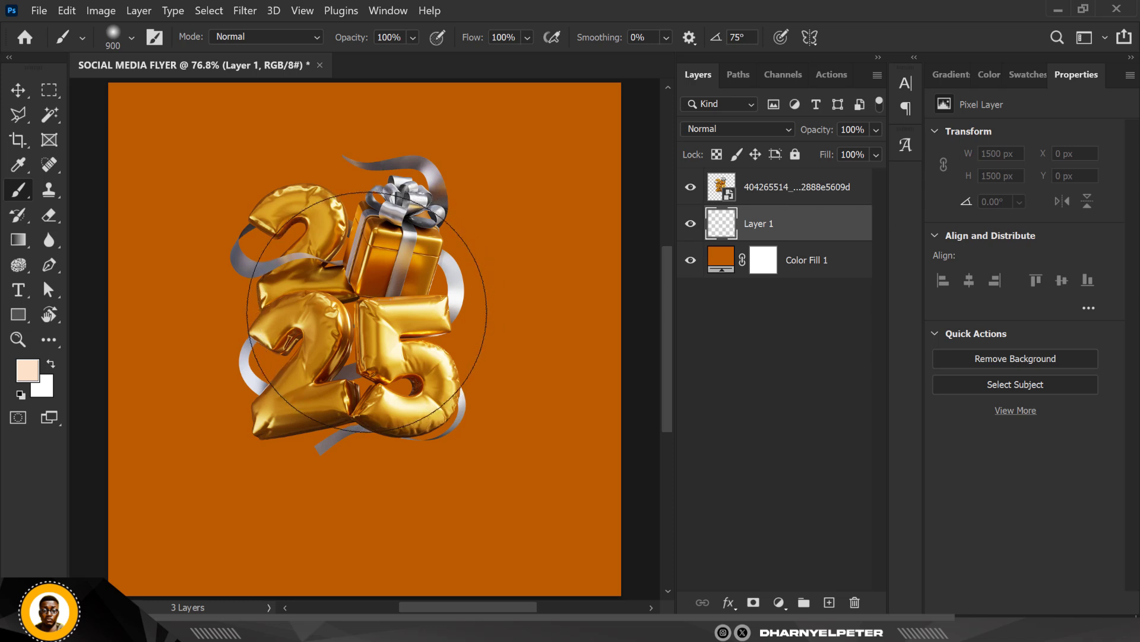
pyautogui.scroll(-2, 366, 308)
pyautogui.press(']')
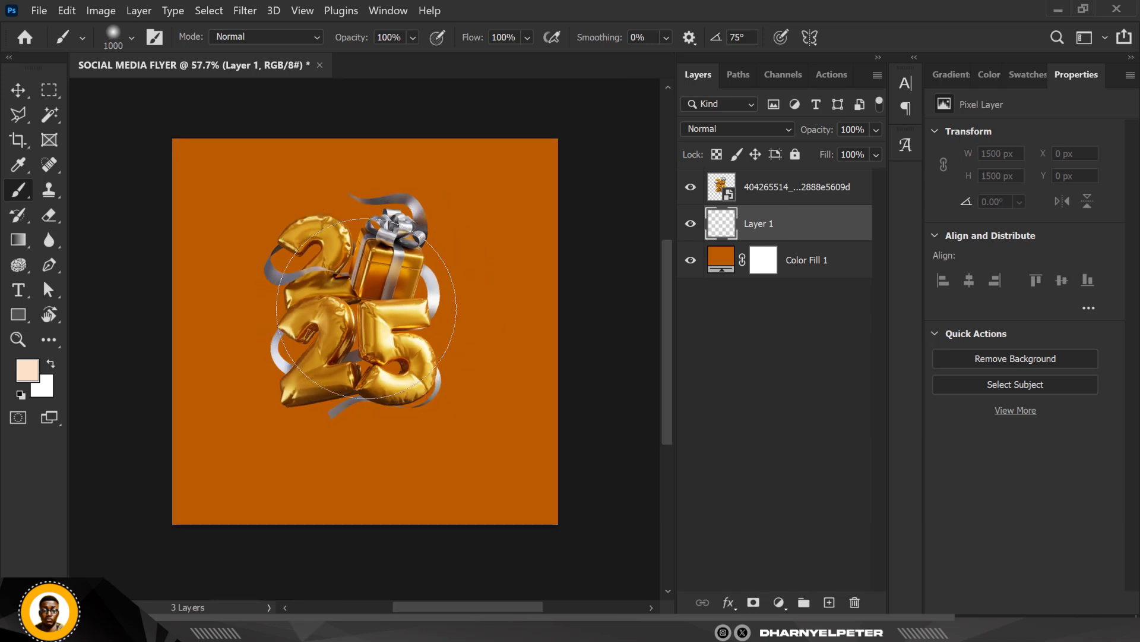
pyautogui.press(']')
pyautogui.click(362, 317)
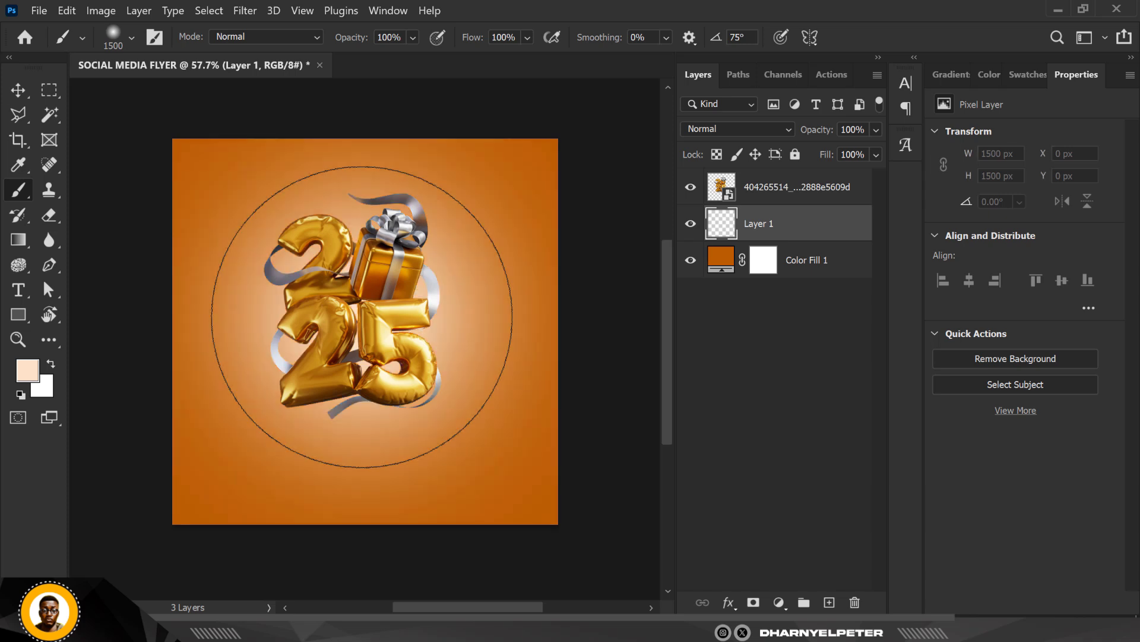
pyautogui.click(361, 317)
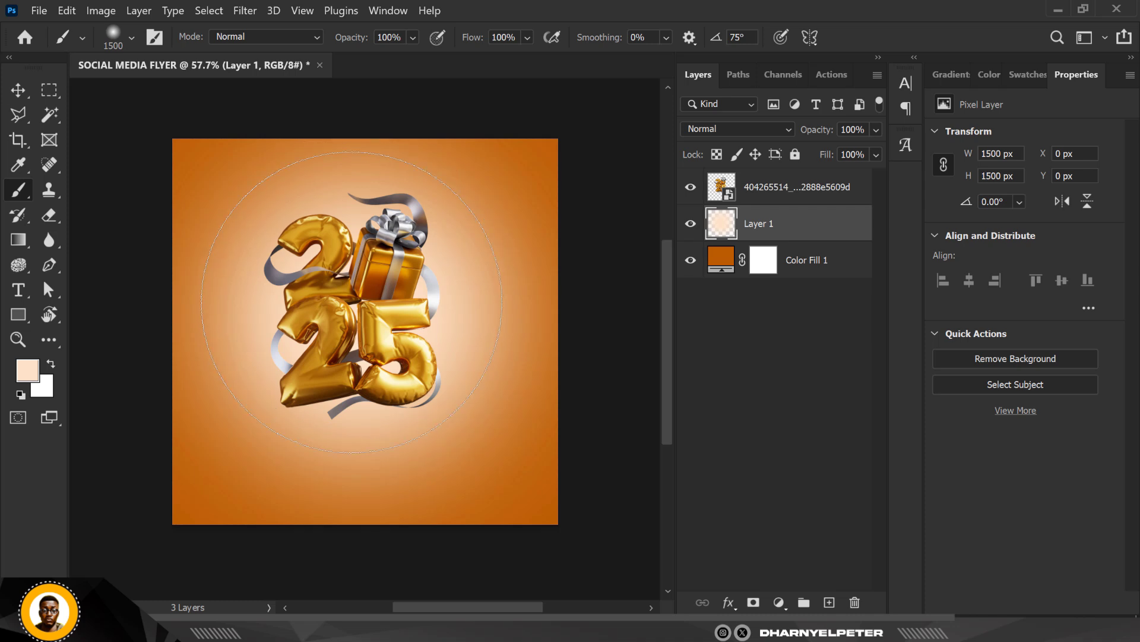
pyautogui.click(352, 302)
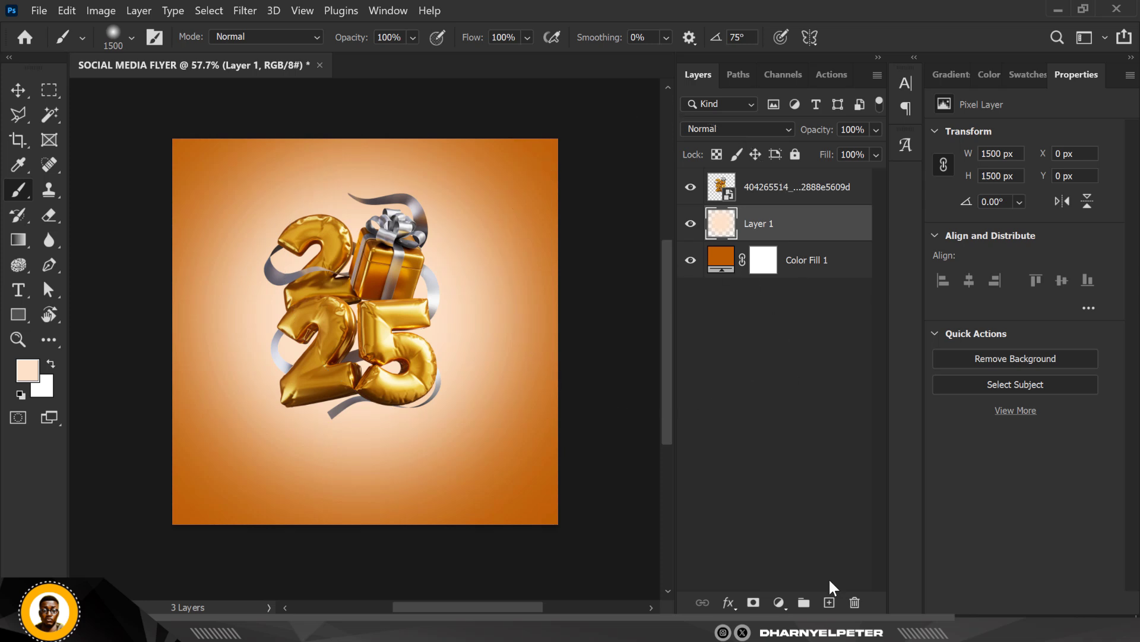
# Step: Add another empty layer above the peach glow and set the foreground color to white ffffff
pyautogui.click(830, 602)
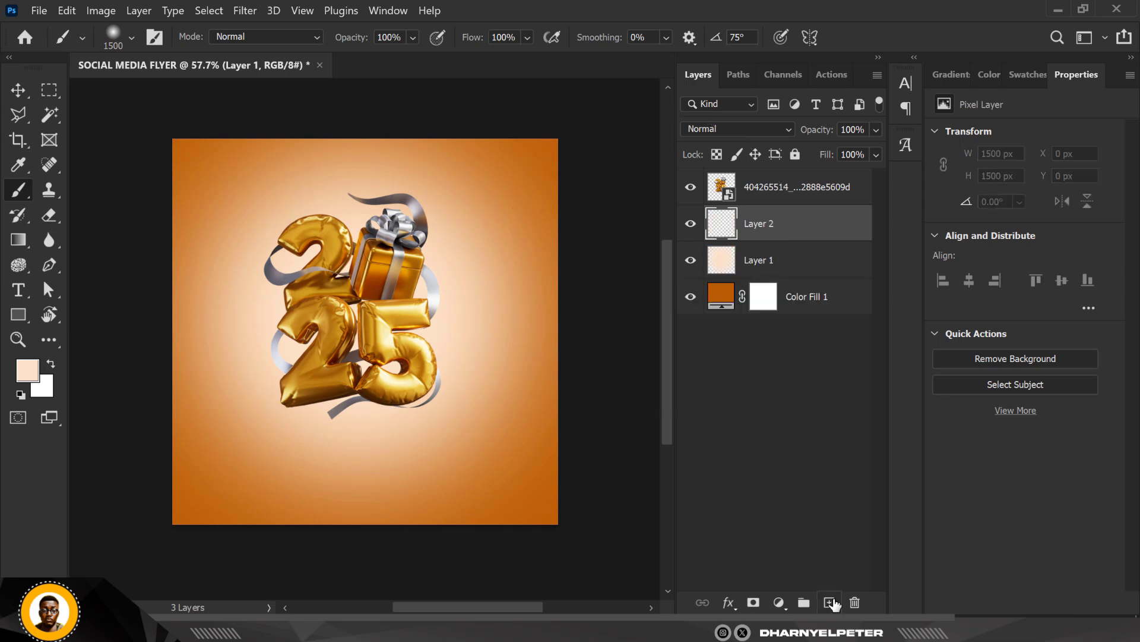
pyautogui.click(39, 371)
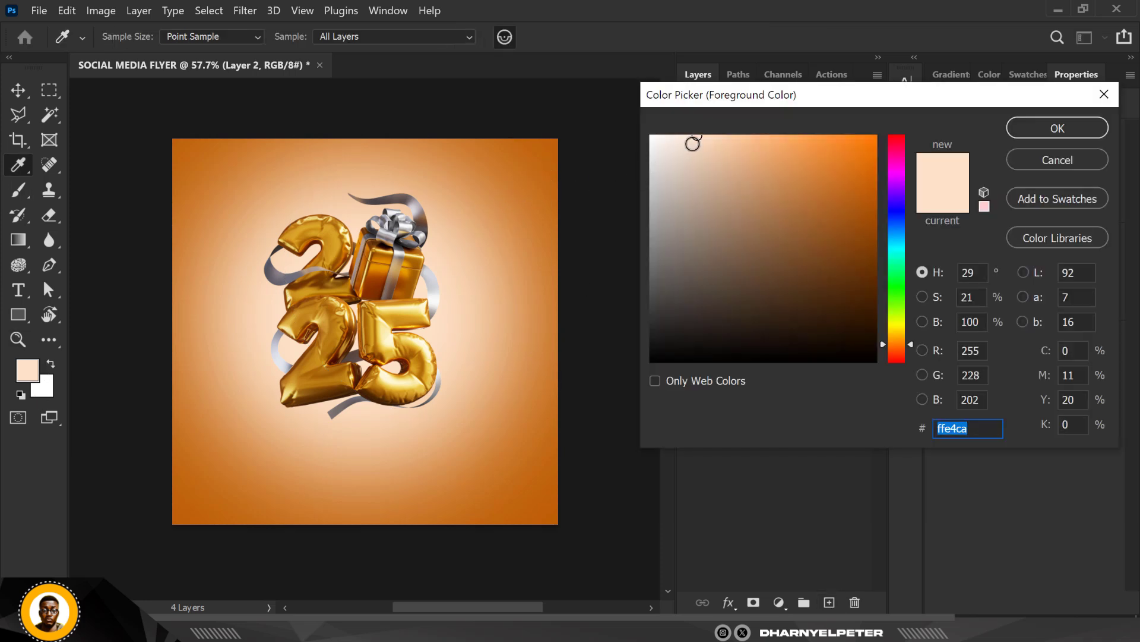
pyautogui.click(652, 131)
pyautogui.moveTo(652, 132); pyautogui.dragTo(648, 130)
pyautogui.click(1057, 128)
pyautogui.press('b')
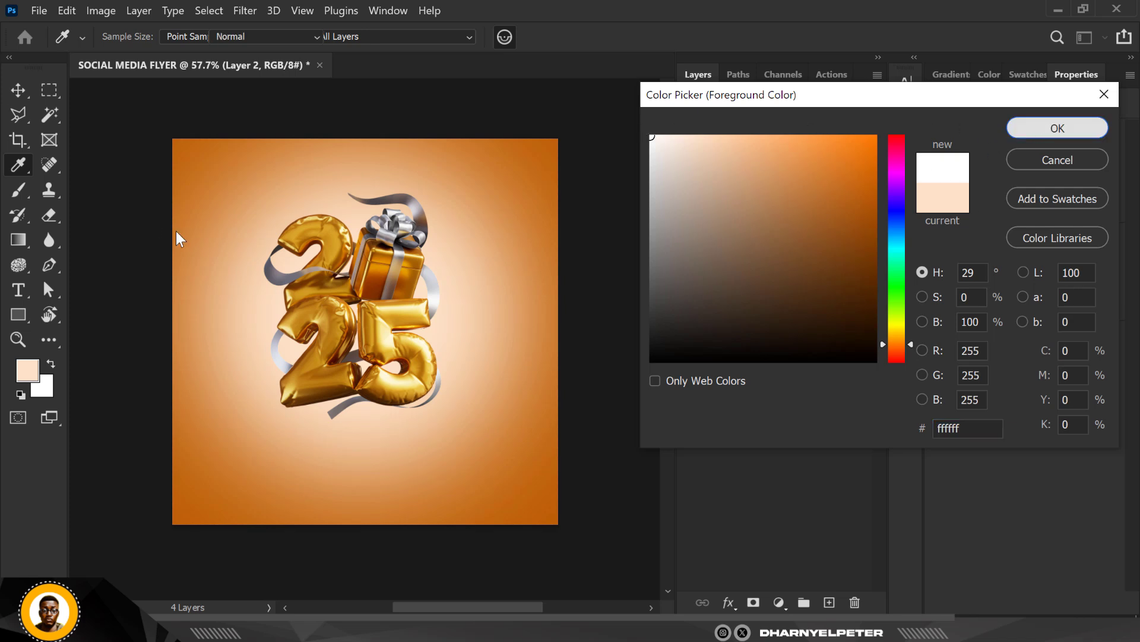
# Step: Paint a soft white glow at the canvas's top center with a 2100 px Brush, undoing the extra second dab
pyautogui.scroll(-3, 360, 258)
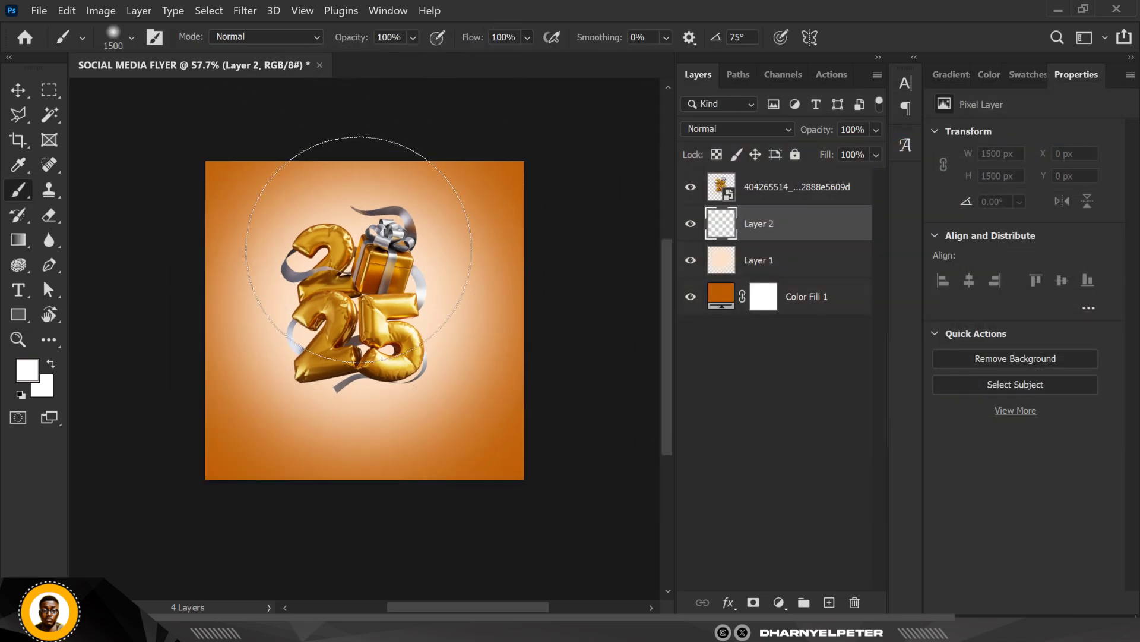
pyautogui.press(']')
pyautogui.press(']')
pyautogui.press(']')
pyautogui.press(']')
pyautogui.press(']')
pyautogui.press(']')
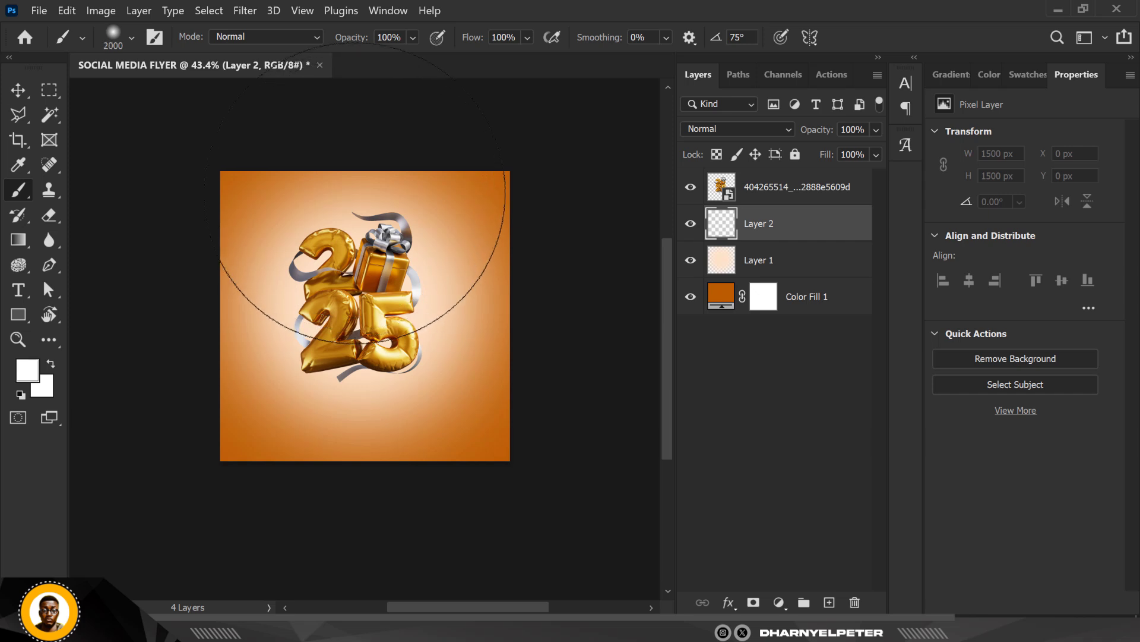
pyautogui.click(365, 169)
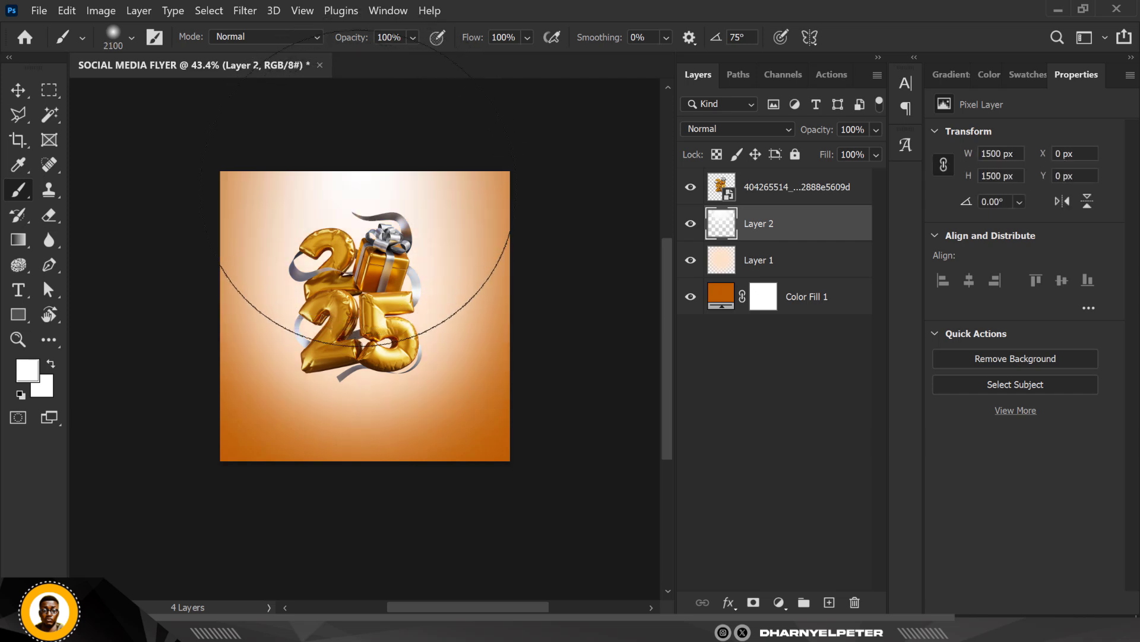
pyautogui.click(355, 202)
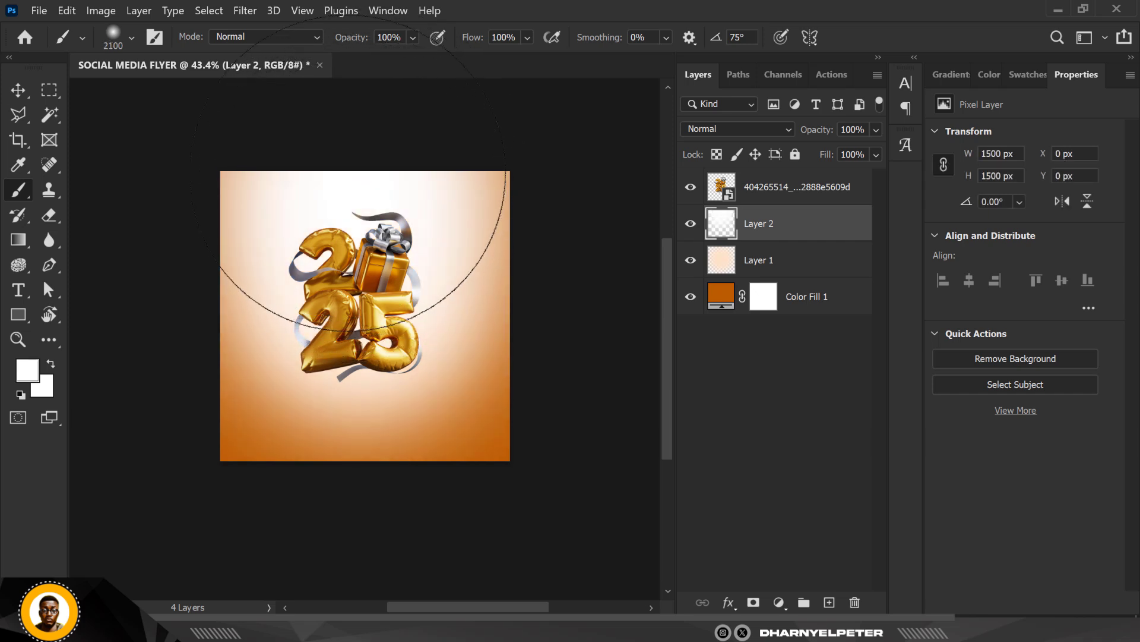
pyautogui.hotkey('ctrl', 'z')
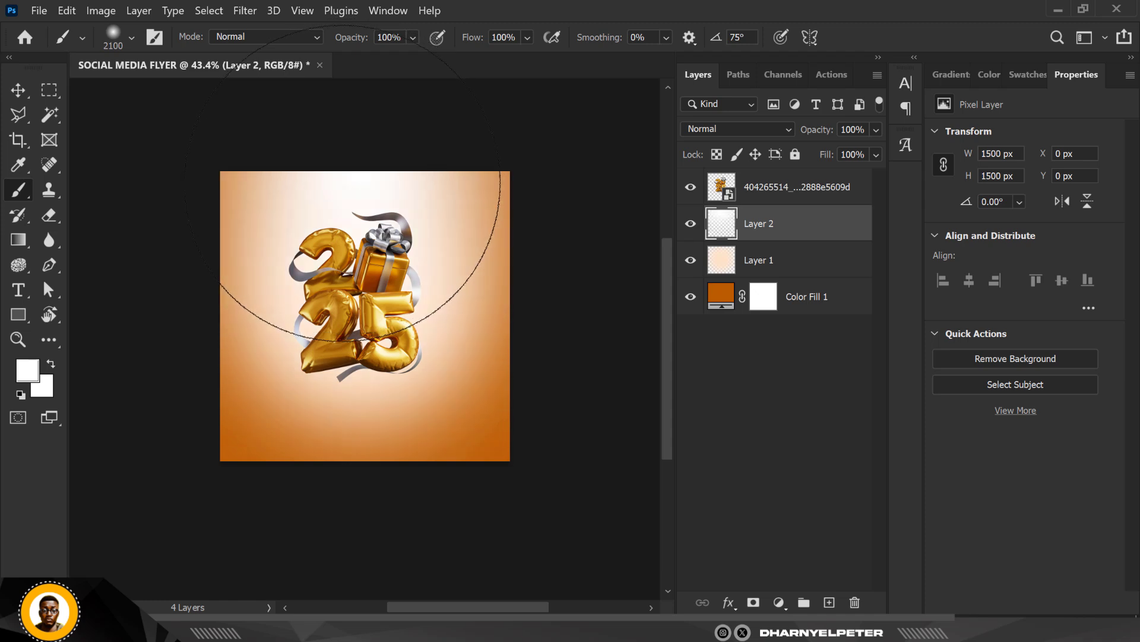
pyautogui.click(18, 89)
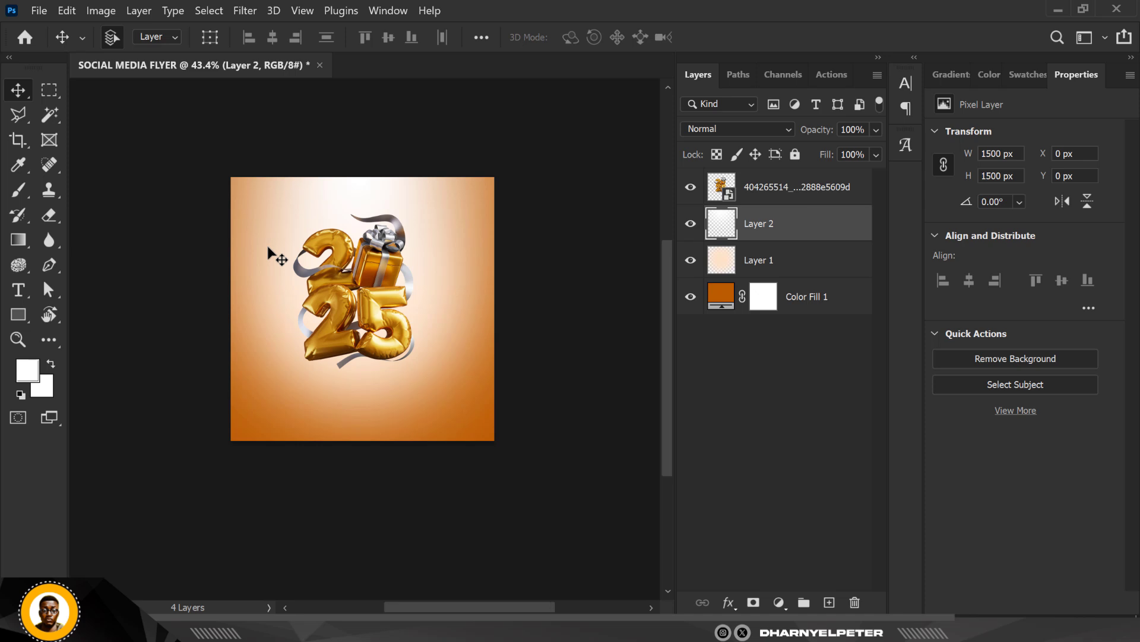
# Step: Place the golden ribbon party confetti image from the RESOURCE folder onto the flyer, beneath the 2025 balloon image
pyautogui.scroll(1, 268, 247)
pyautogui.scroll(4, 268, 247)
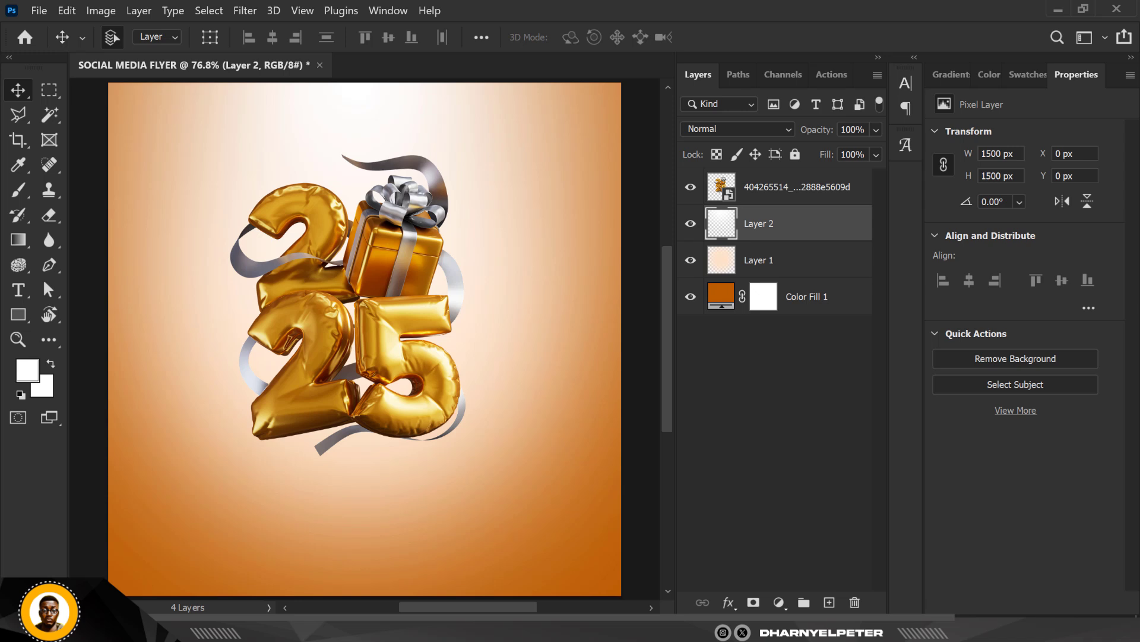
pyautogui.moveTo(310, 629)
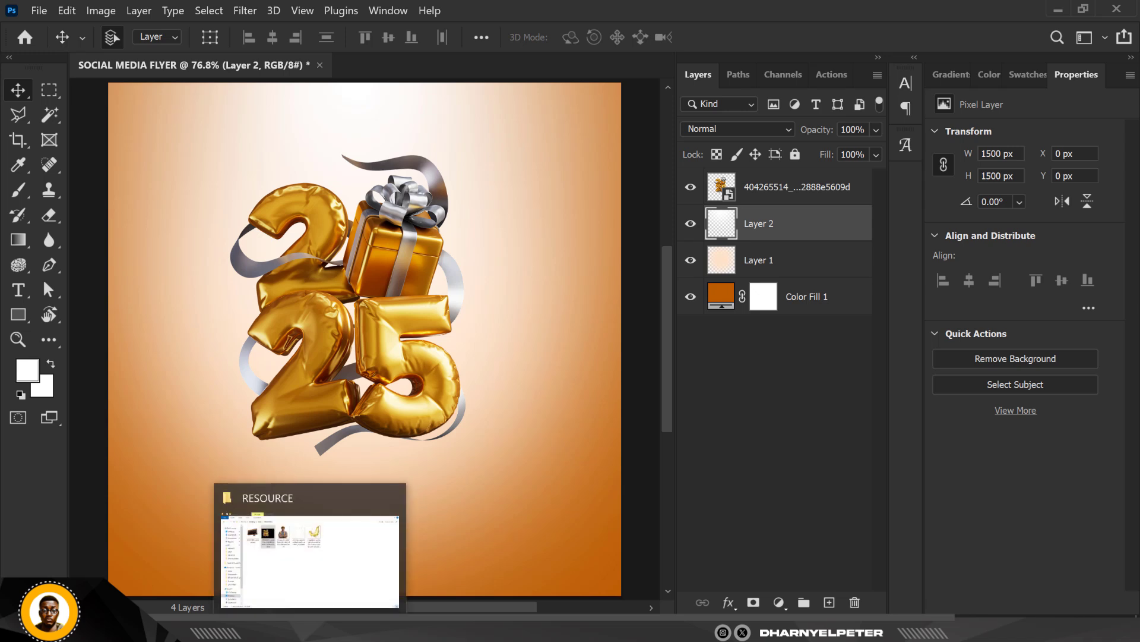
pyautogui.click(349, 575)
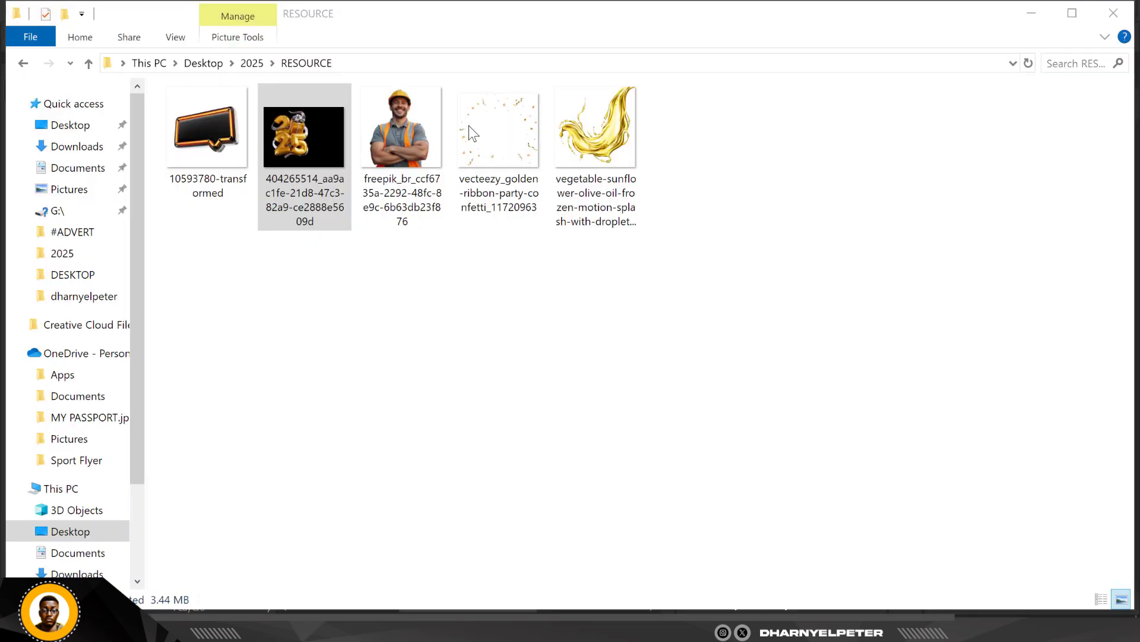
pyautogui.click(341, 183)
pyautogui.click(498, 146)
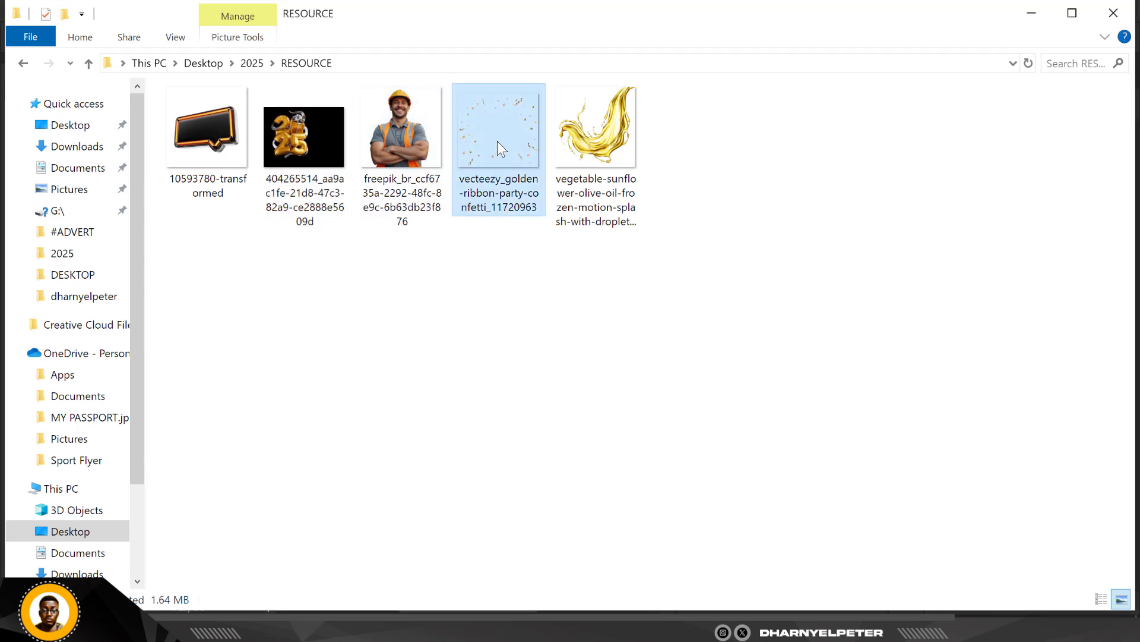
pyautogui.moveTo(496, 122); pyautogui.dragTo(348, 309)
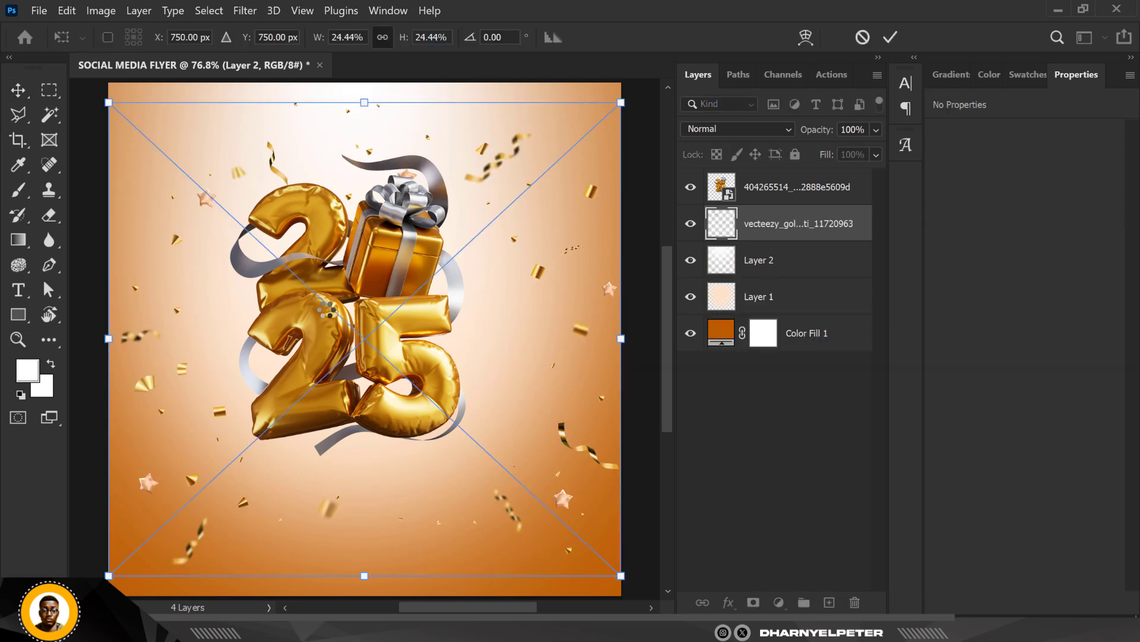
# Step: Move the confetti image up to X 750, Y 651 px and scale it to 25.32% so it overlaps the canvas sides
pyautogui.scroll(-2, 383, 259)
pyautogui.moveTo(500, 332); pyautogui.dragTo(497, 321)
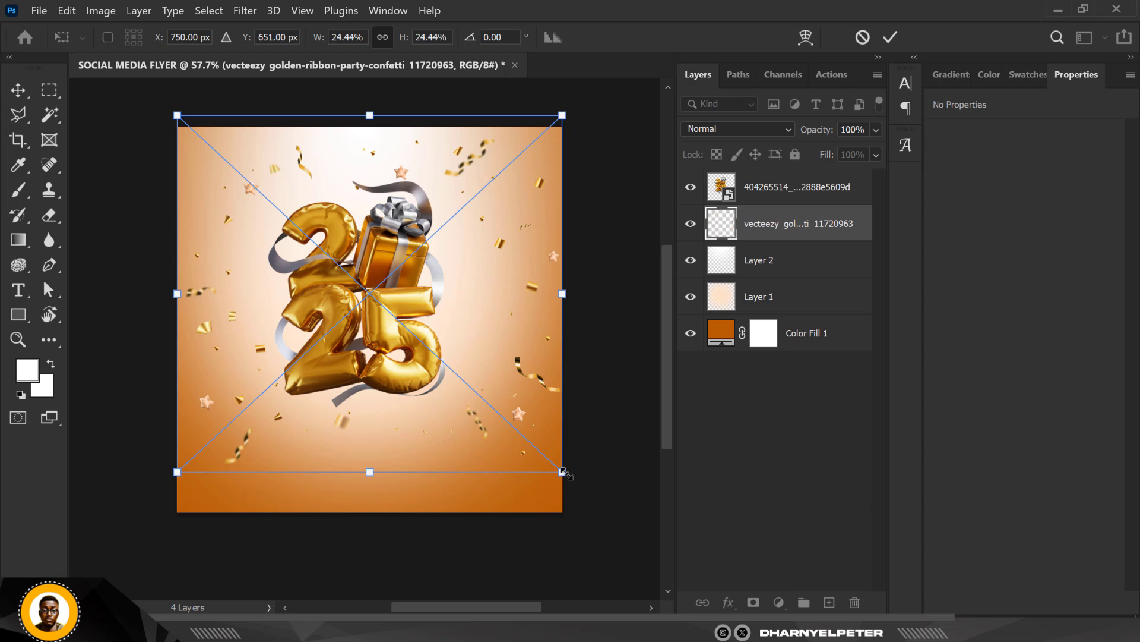
pyautogui.moveTo(563, 472); pyautogui.dragTo(570, 478)
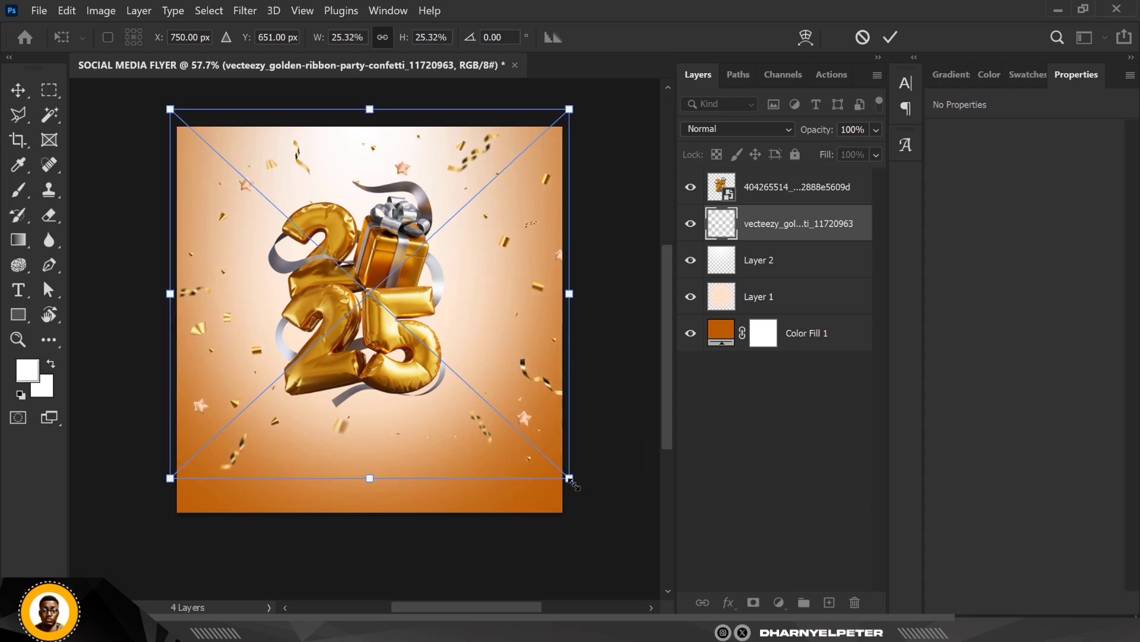
pyautogui.press('Return')
# Step: Apply a Gaussian Blur with a 1.5 pixel radius to the confetti layer
pyautogui.click(244, 12)
pyautogui.moveTo(264, 218)
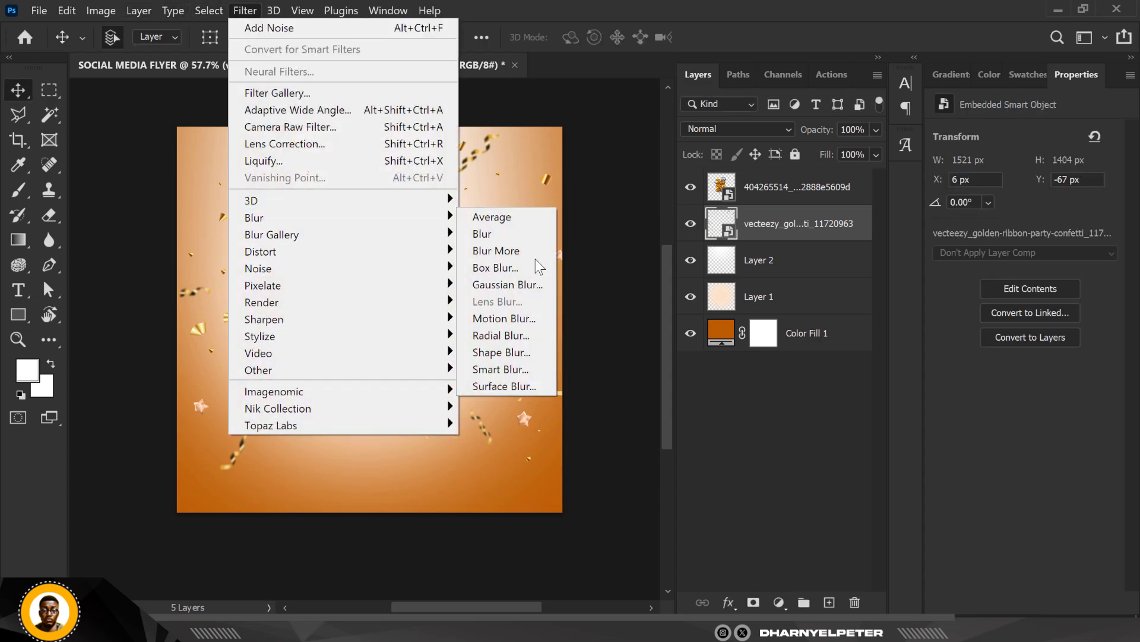
pyautogui.click(515, 285)
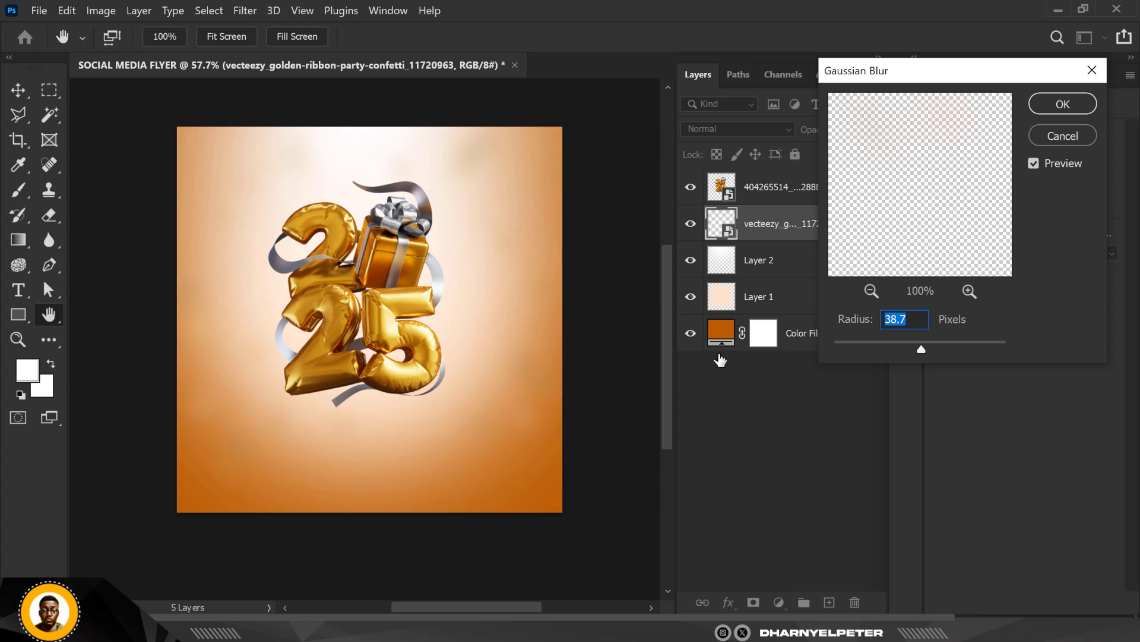
pyautogui.moveTo(853, 345); pyautogui.dragTo(846, 345)
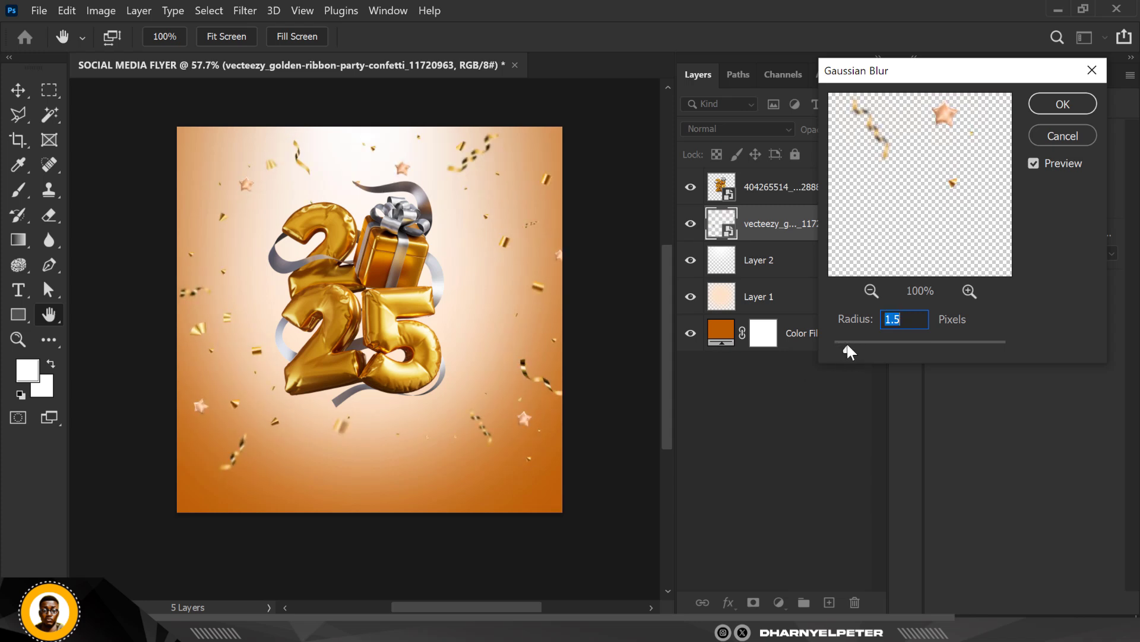
pyautogui.click(1062, 104)
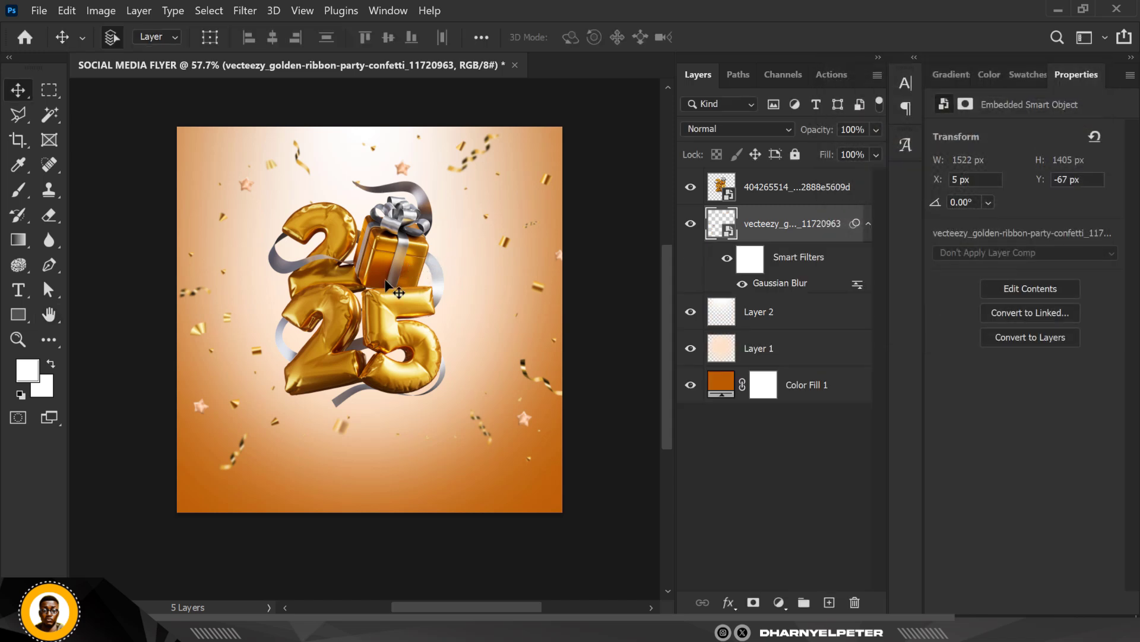
pyautogui.keyDown('alt'); pyautogui.scroll(1, 325, 257); pyautogui.keyUp('alt')
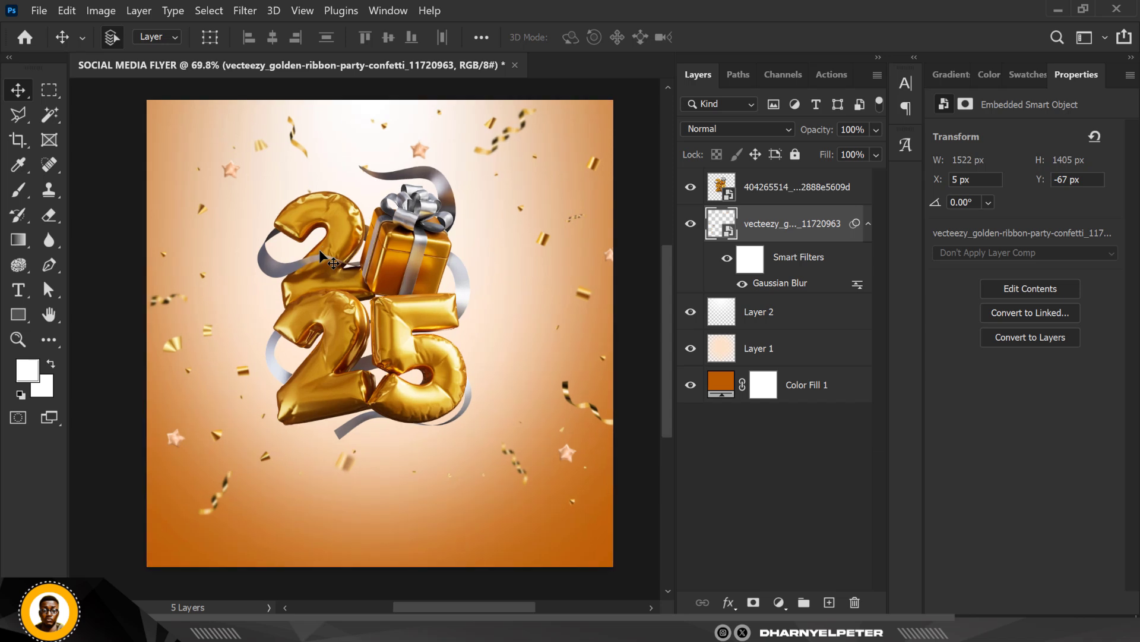
# Step: Place the 10593780-transformed sign image from the RESOURCE folder onto the flyer, beneath the 2025 balloon image
pyautogui.keyDown('alt'); pyautogui.scroll(2, 319, 250); pyautogui.keyUp('alt')
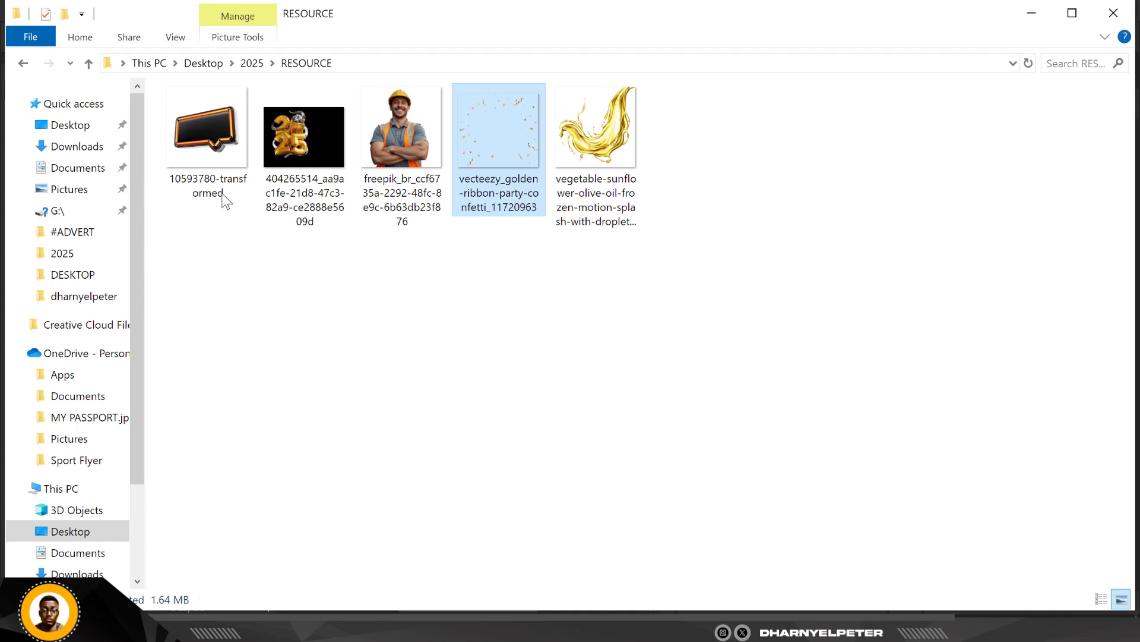
pyautogui.click(209, 156)
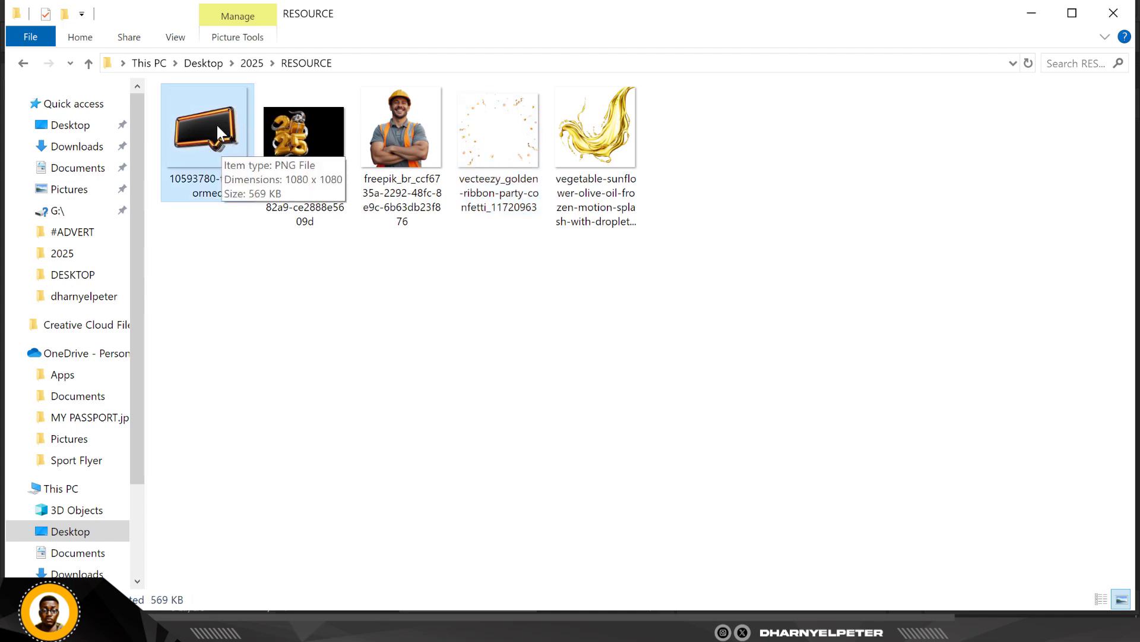
pyautogui.moveTo(216, 126); pyautogui.dragTo(386, 455)
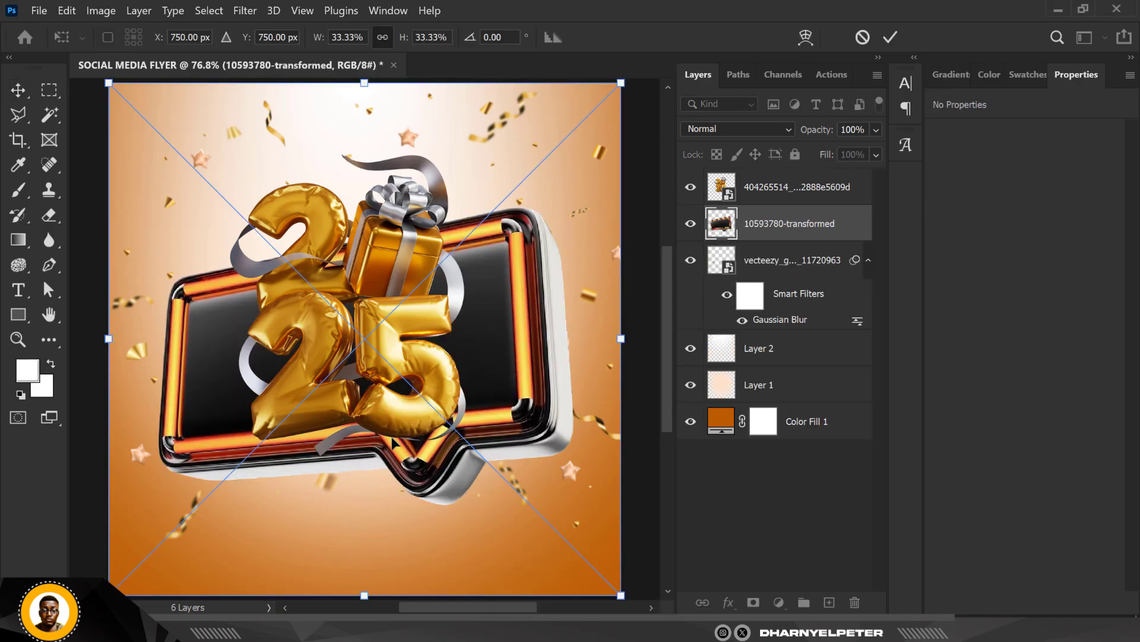
# Step: Scale the sign image to 24.10% and move it down to X 750, Y 1026.37 px, over the lower part of the flyer
pyautogui.scroll(-3, 472, 265)
pyautogui.moveTo(574, 138); pyautogui.dragTo(534, 191)
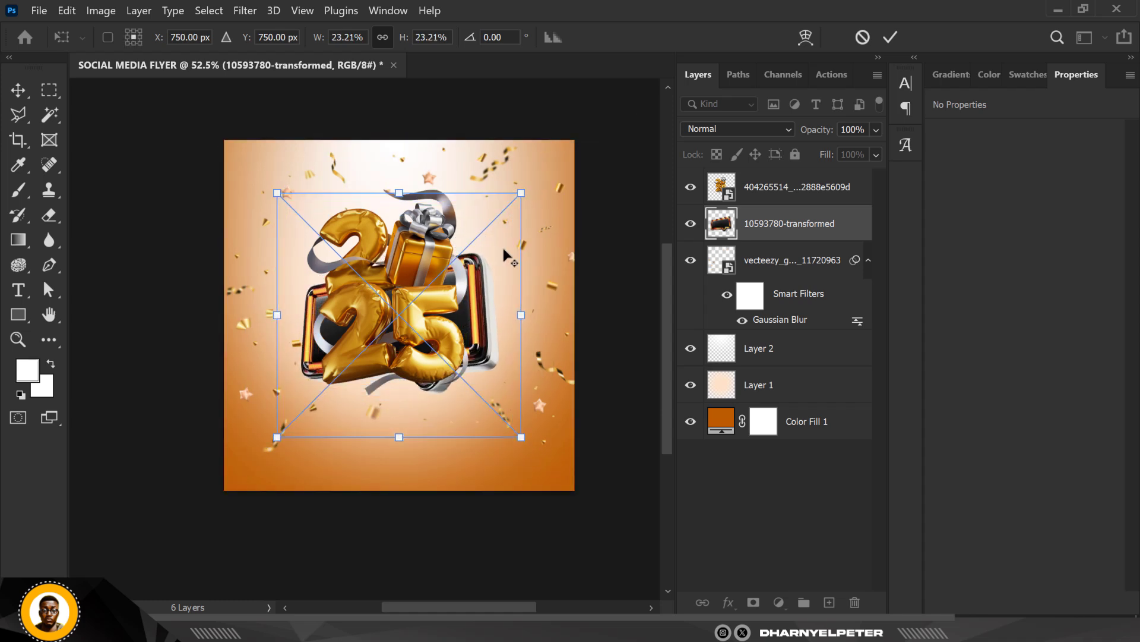
pyautogui.moveTo(479, 306); pyautogui.dragTo(489, 332)
pyautogui.moveTo(521, 260); pyautogui.dragTo(524, 250)
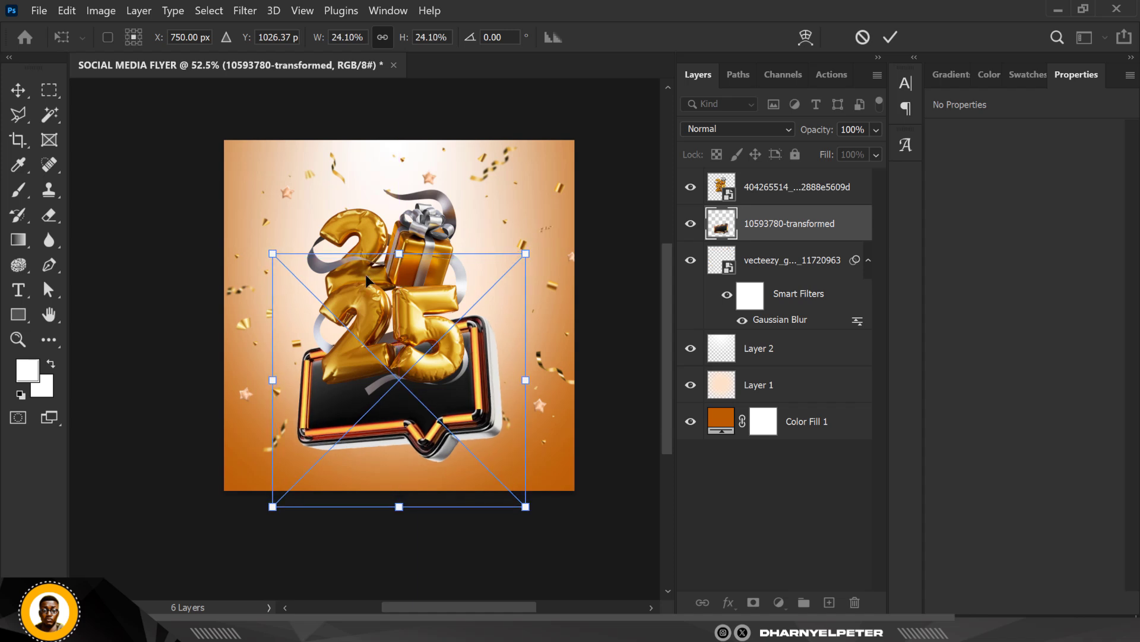
pyautogui.press('Return')
# Step: Bring the sign layer above the 2025 balloon layer and shift the sign down to X 326, Y 867 px
pyautogui.moveTo(792, 223); pyautogui.dragTo(785, 176)
pyautogui.moveTo(435, 383)
pyautogui.mouseDown()
pyautogui.moveTo(438, 415)
pyautogui.moveTo(422, 418)
pyautogui.moveTo(433, 402)
pyautogui.mouseUp()
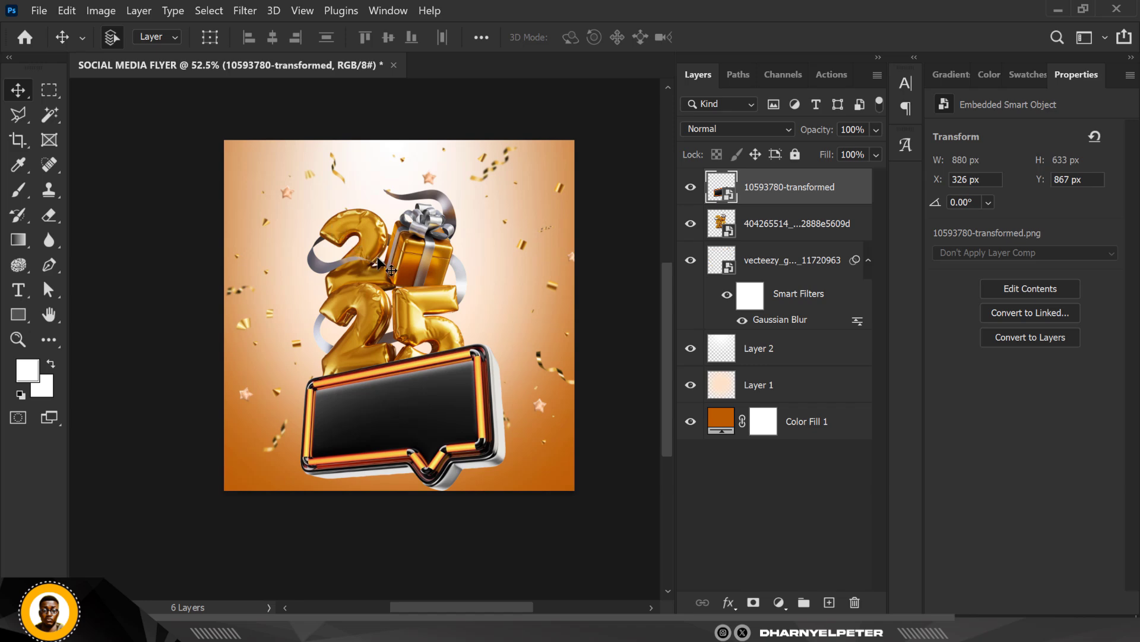
# Step: Examine up close and from afar how the sign overlaps the bottom of the 2025 balloons
pyautogui.hotkey('ctrl', '+')
pyautogui.hotkey('ctrl', '+')
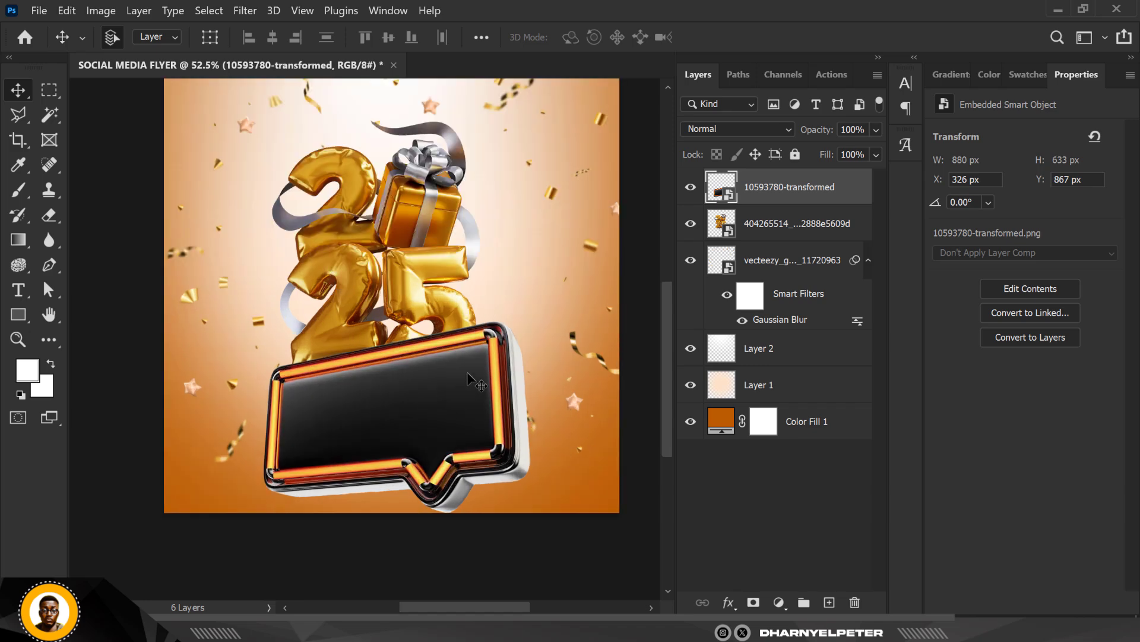
pyautogui.scroll(1, 469, 375)
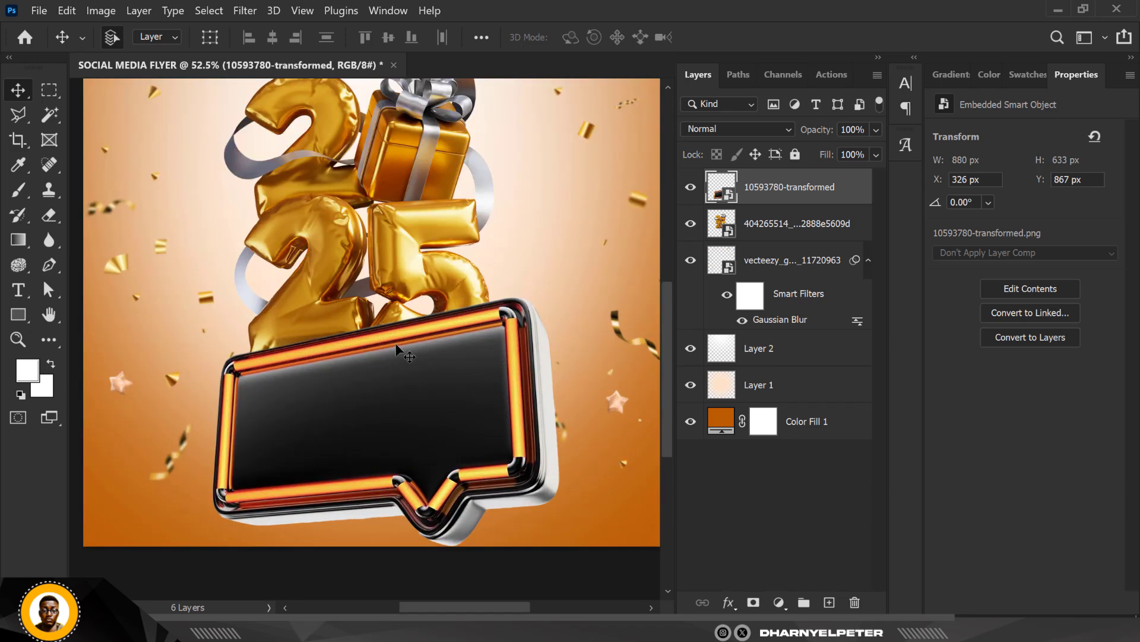
pyautogui.scroll(-3, 397, 348)
pyautogui.scroll(1, 397, 338)
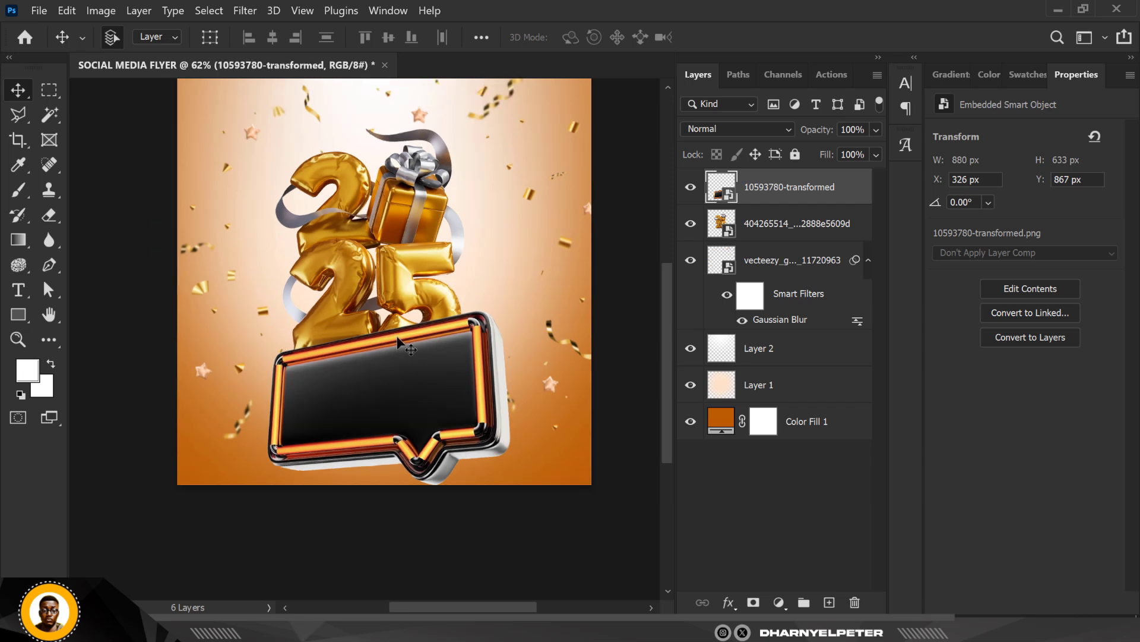
pyautogui.scroll(-2, 397, 343)
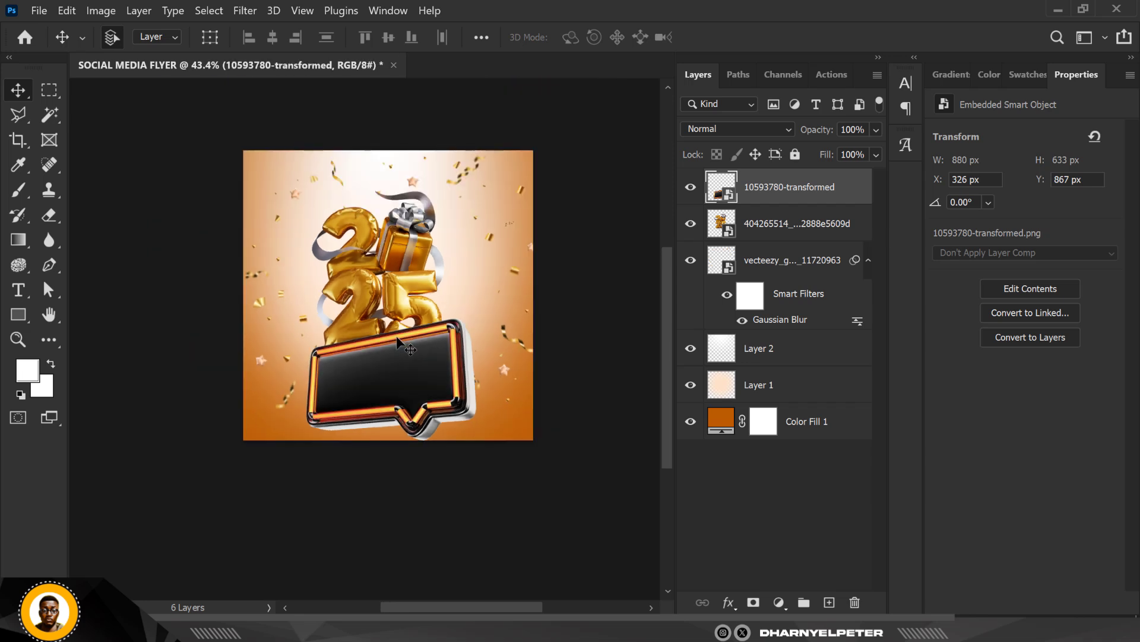
pyautogui.scroll(1, 396, 343)
pyautogui.scroll(2, 397, 340)
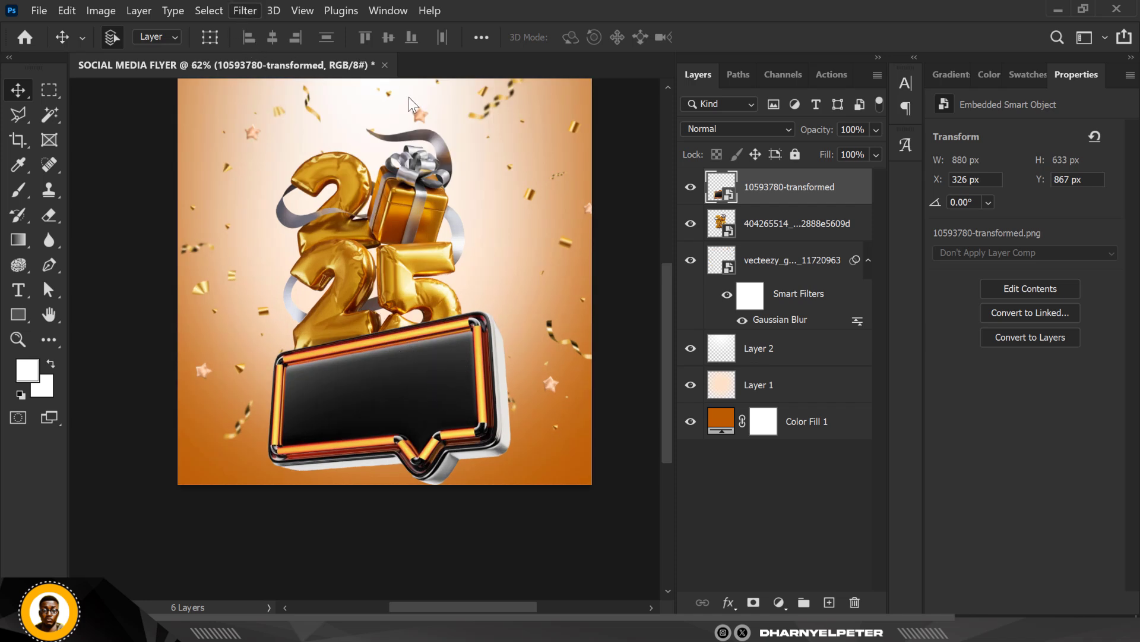
# Step: Apply a 15 px Iris Blur to the sign, centring the sharp area on its upper-left edge
pyautogui.click(244, 12)
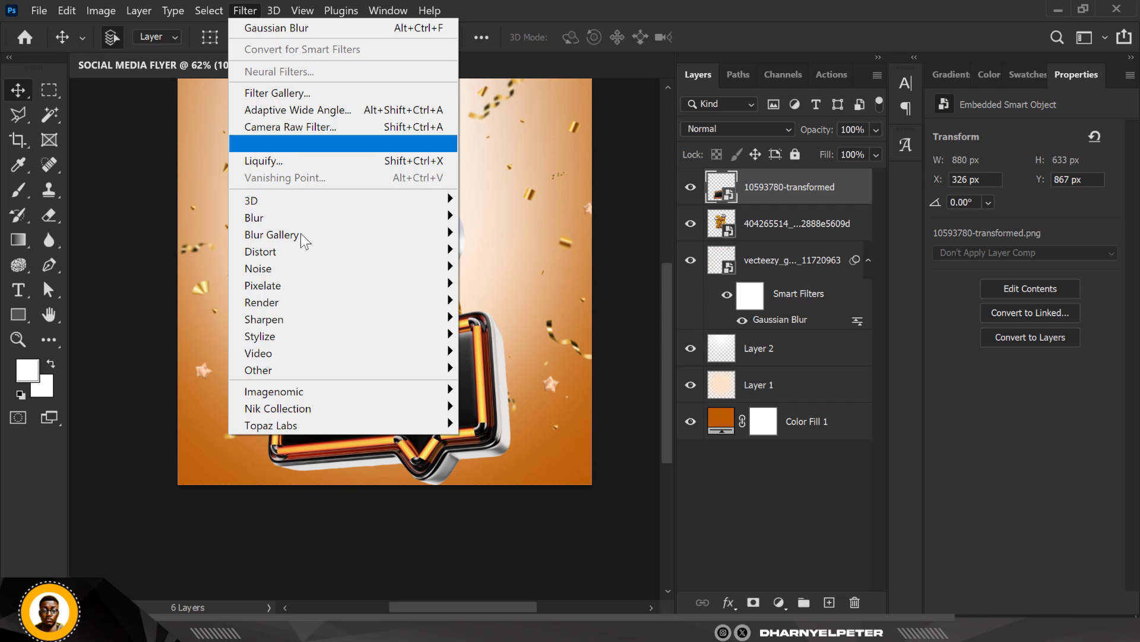
pyautogui.moveTo(311, 235)
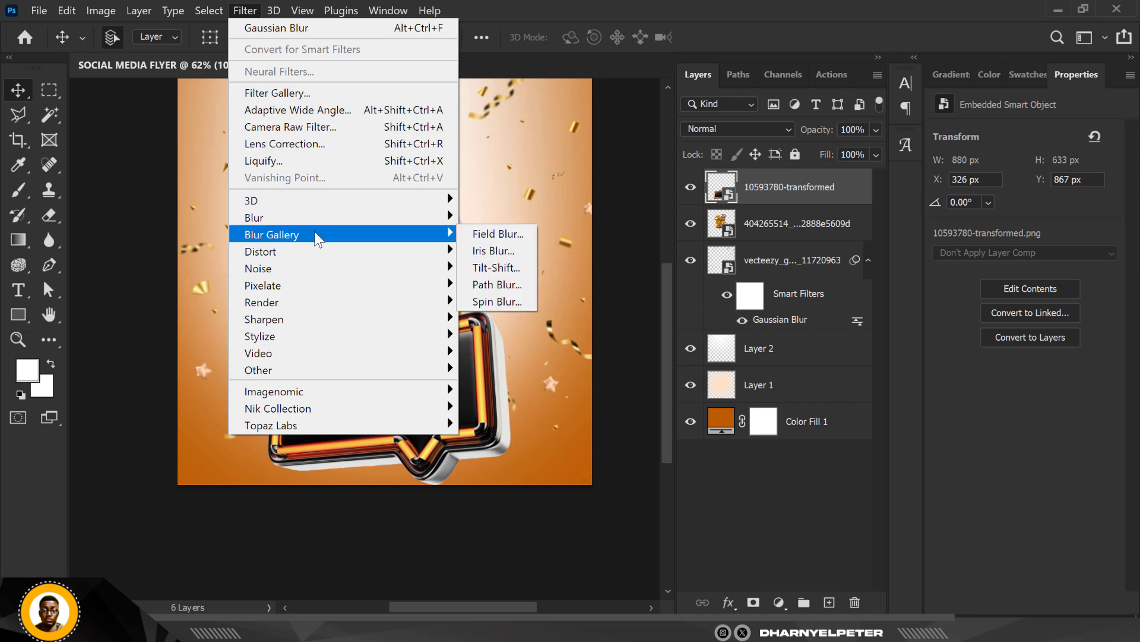
pyautogui.click(492, 251)
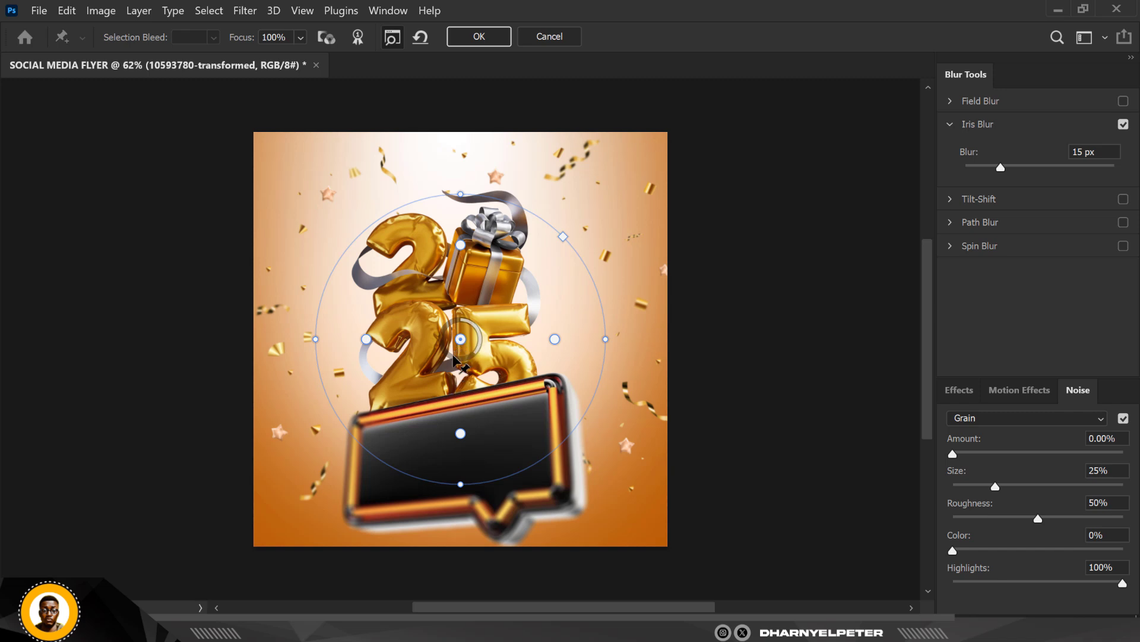
pyautogui.moveTo(454, 358); pyautogui.dragTo(389, 400)
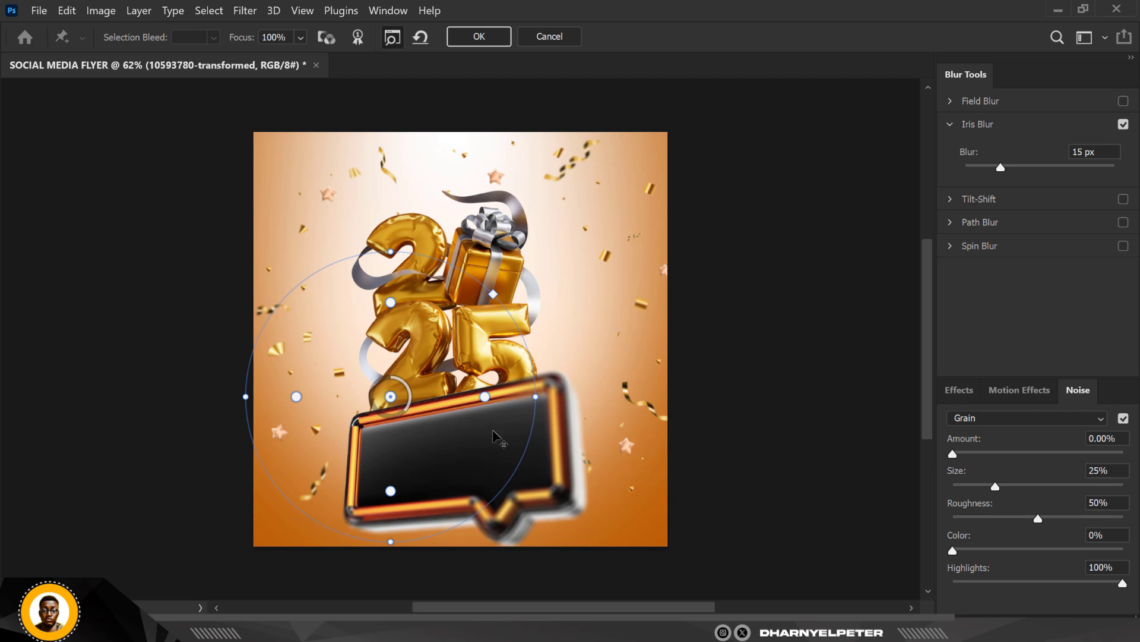
pyautogui.moveTo(485, 396); pyautogui.dragTo(474, 397)
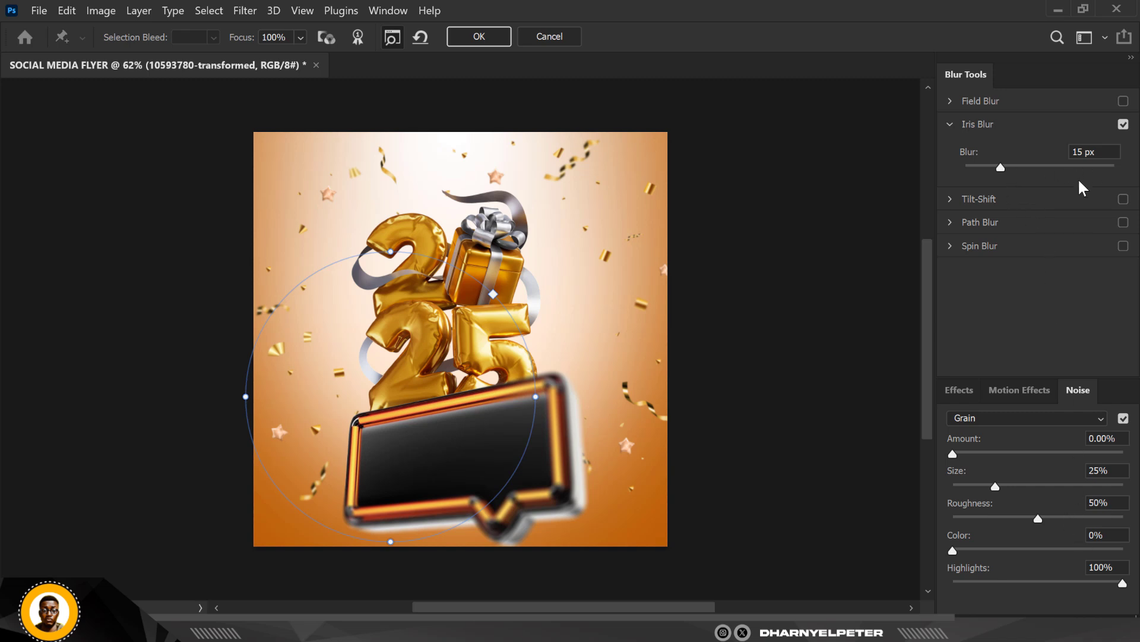
pyautogui.scroll(-1, 1020, 530)
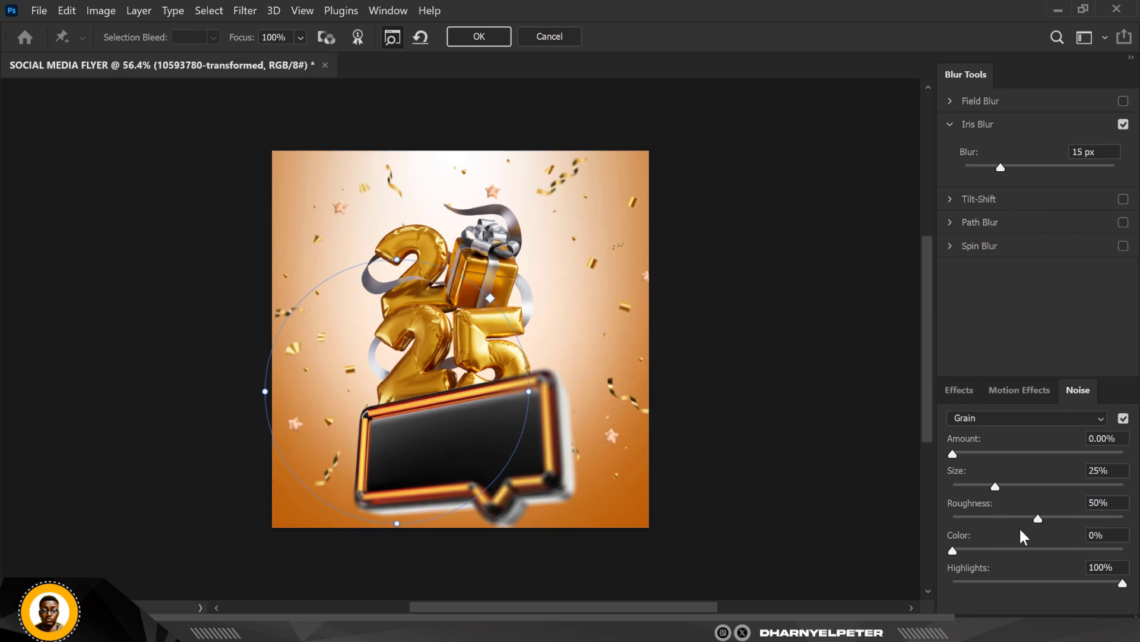
pyautogui.click(490, 36)
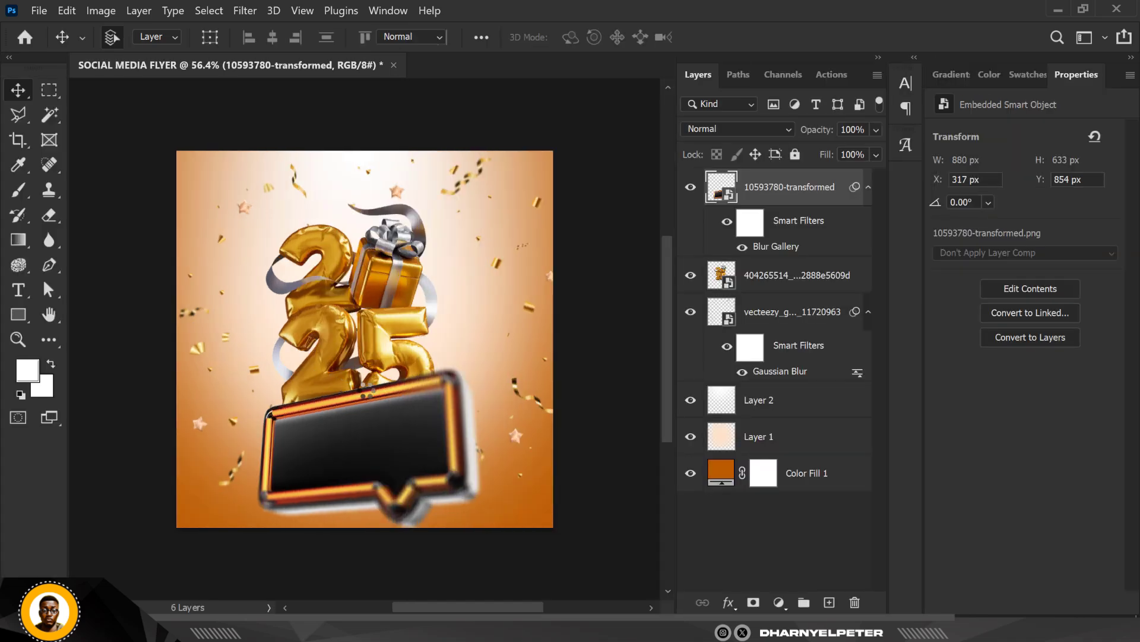
# Step: Switch to File Explorer and open the RESOURCE folder inside the 2025 folder
pyautogui.scroll(2, 374, 381)
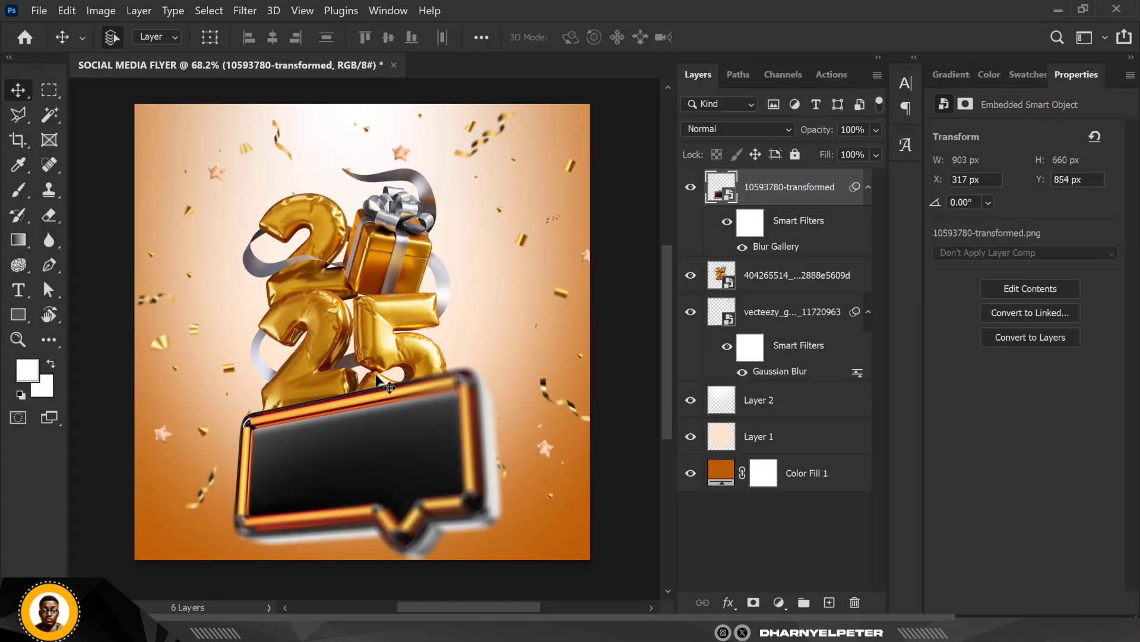
pyautogui.scroll(1, 376, 381)
pyautogui.press('ctrl')
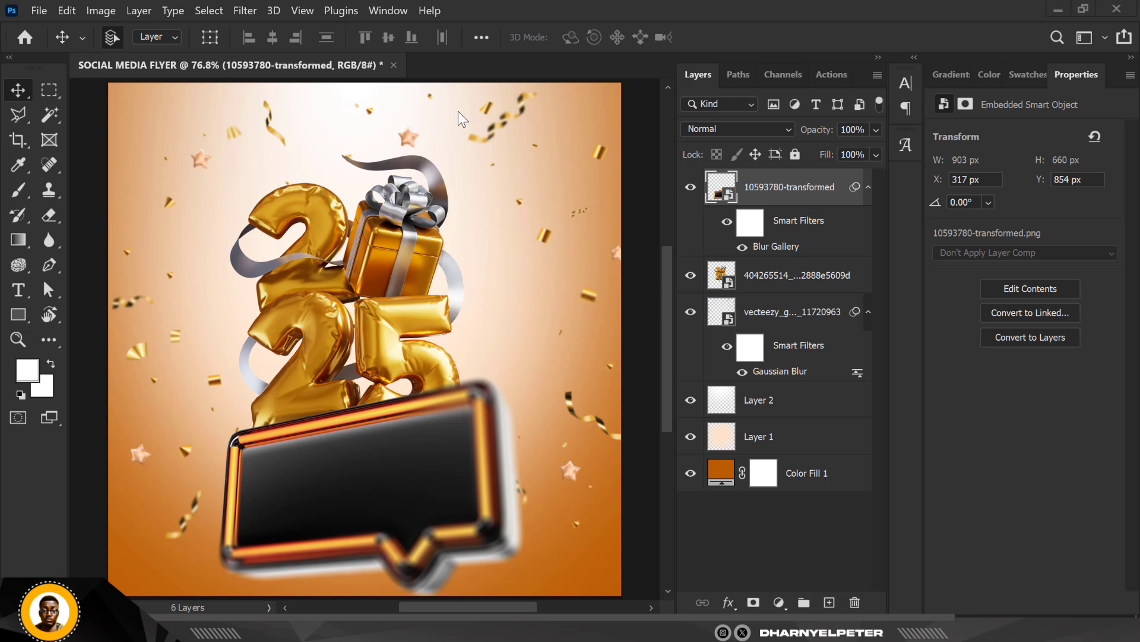
pyautogui.scroll(-4, 316, 195)
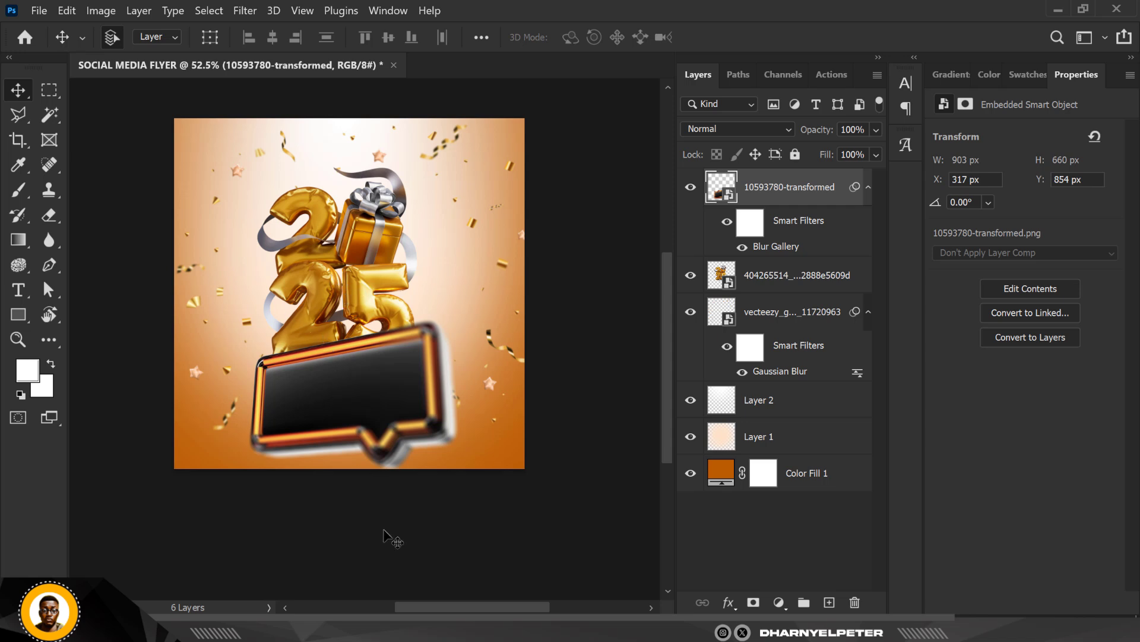
pyautogui.click(280, 534)
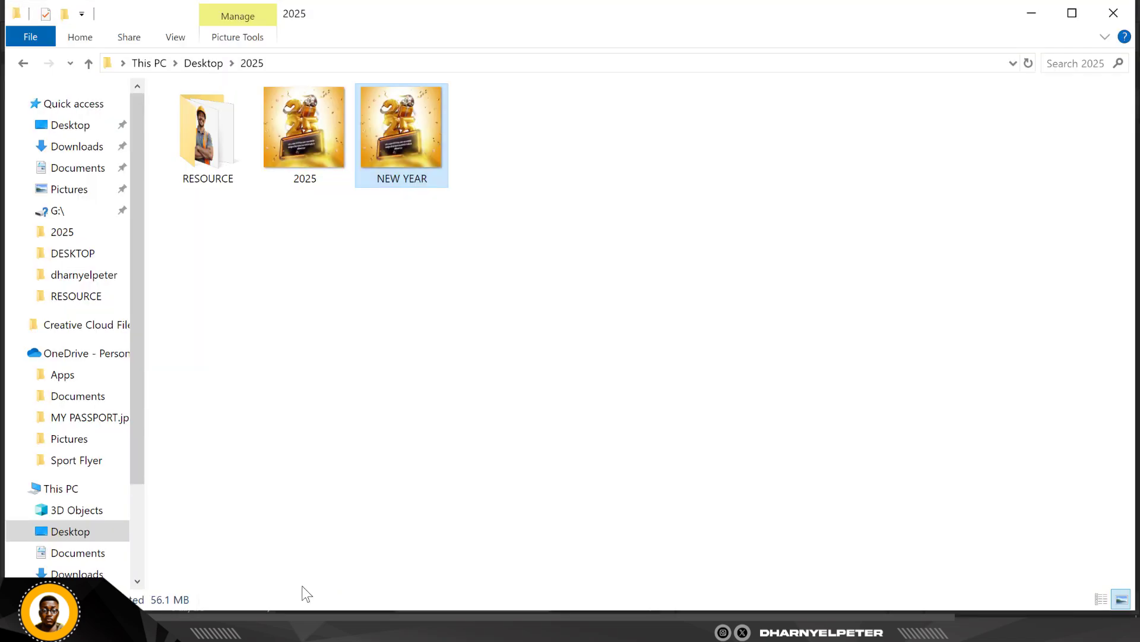
pyautogui.click(198, 143)
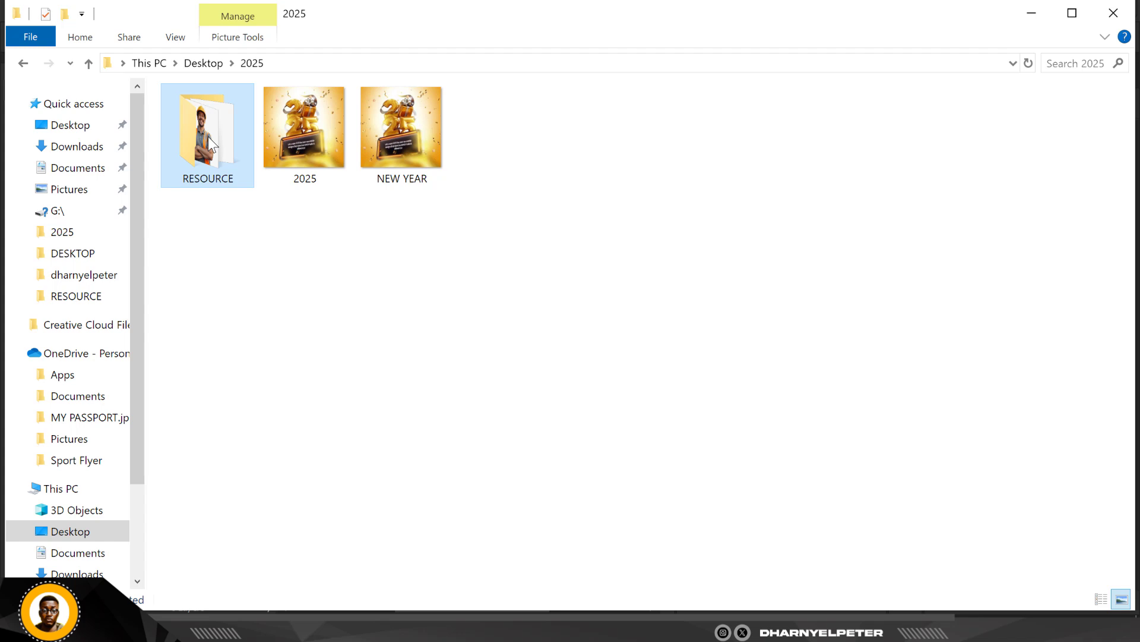
pyautogui.doubleClick(208, 137)
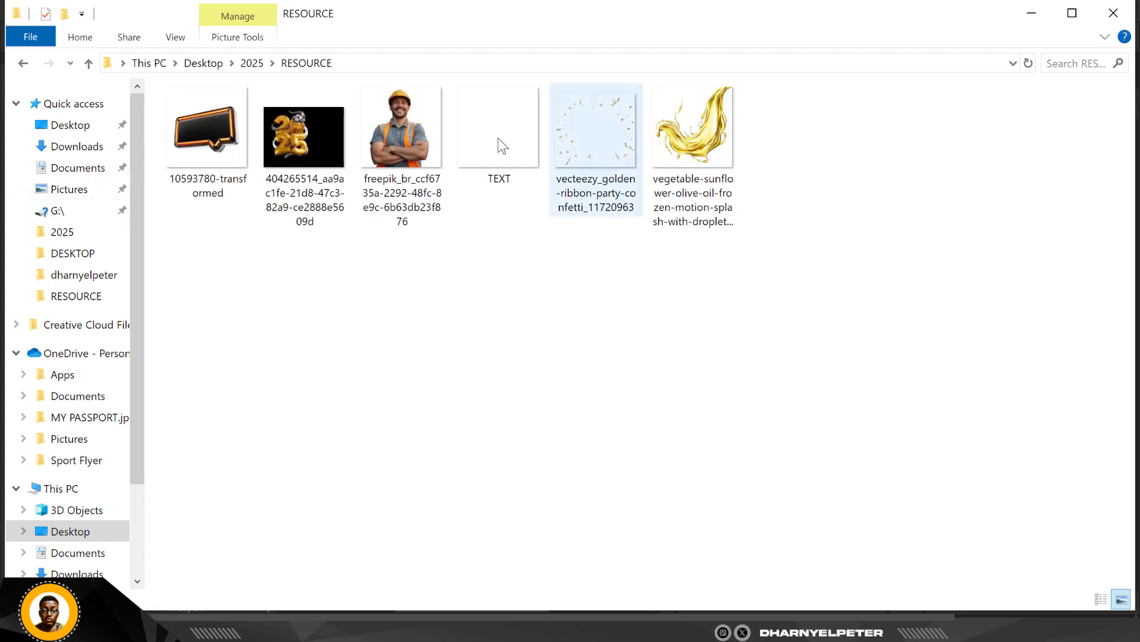
# Step: Place the TEXT image from the RESOURCE folder at 100% scale on the sign's black face, at X 777, Y 810.99 px
pyautogui.click(488, 165)
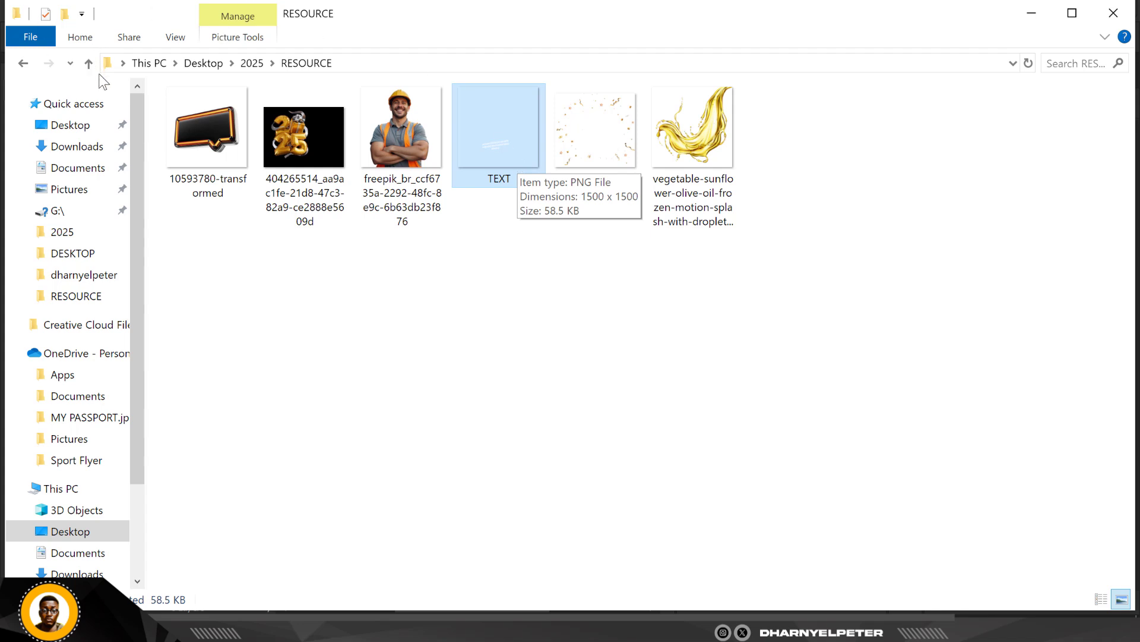
pyautogui.click(587, 137)
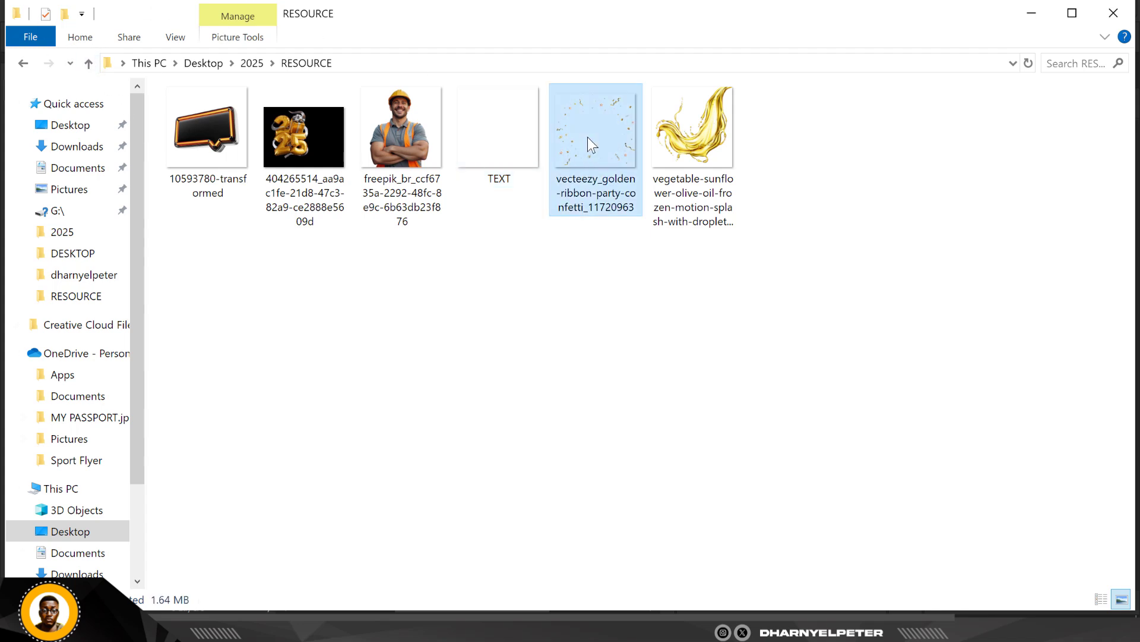
pyautogui.click(514, 151)
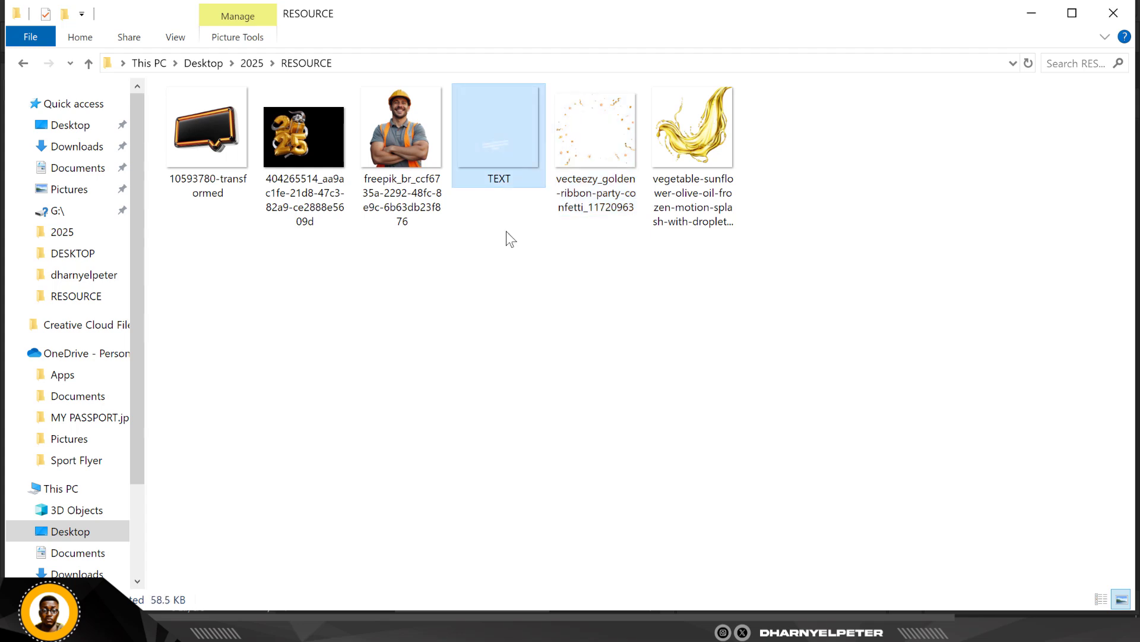
pyautogui.moveTo(501, 130); pyautogui.dragTo(363, 394)
pyautogui.moveTo(361, 437); pyautogui.dragTo(361, 436)
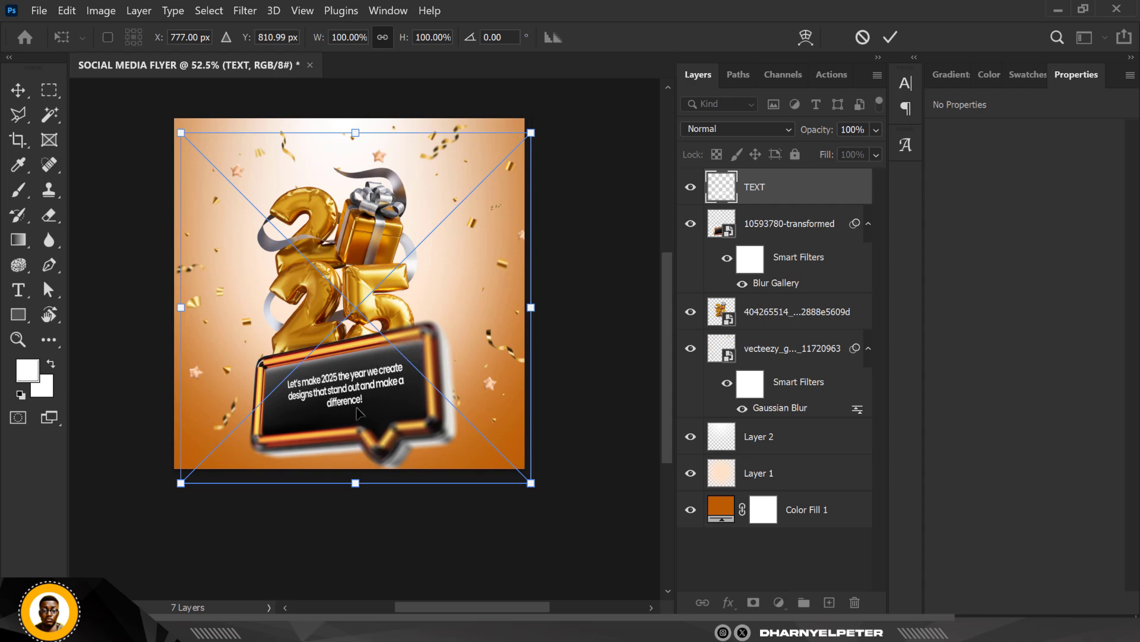
pyautogui.press('Return')
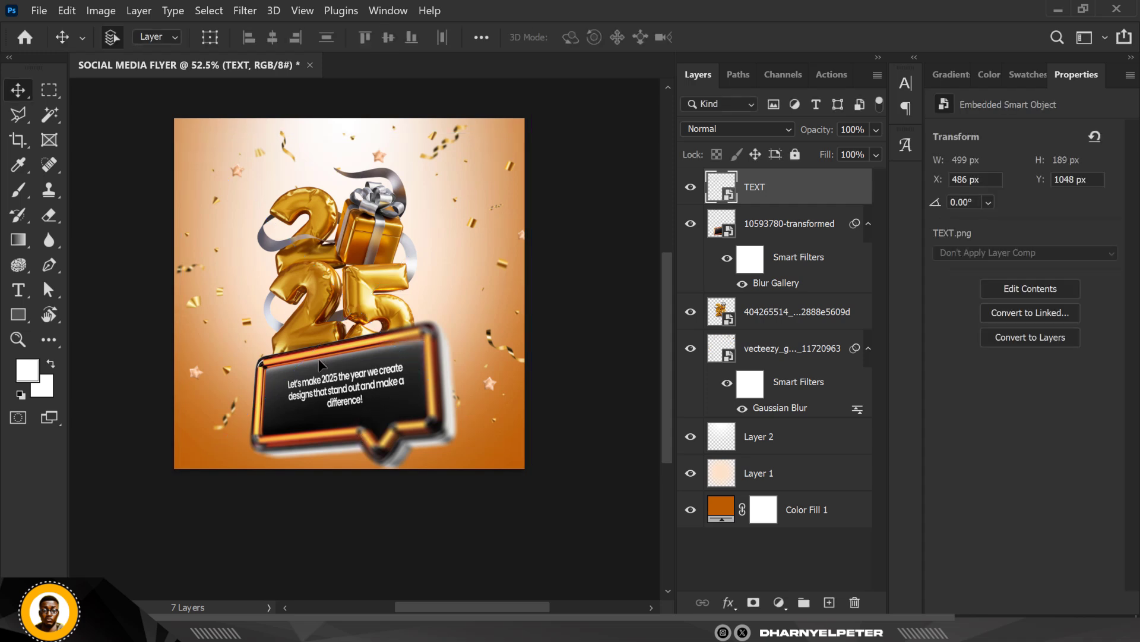
# Step: Select the text, sign, balloon and confetti layers together and nudge them up about 60 px
pyautogui.scroll(3, 319, 363)
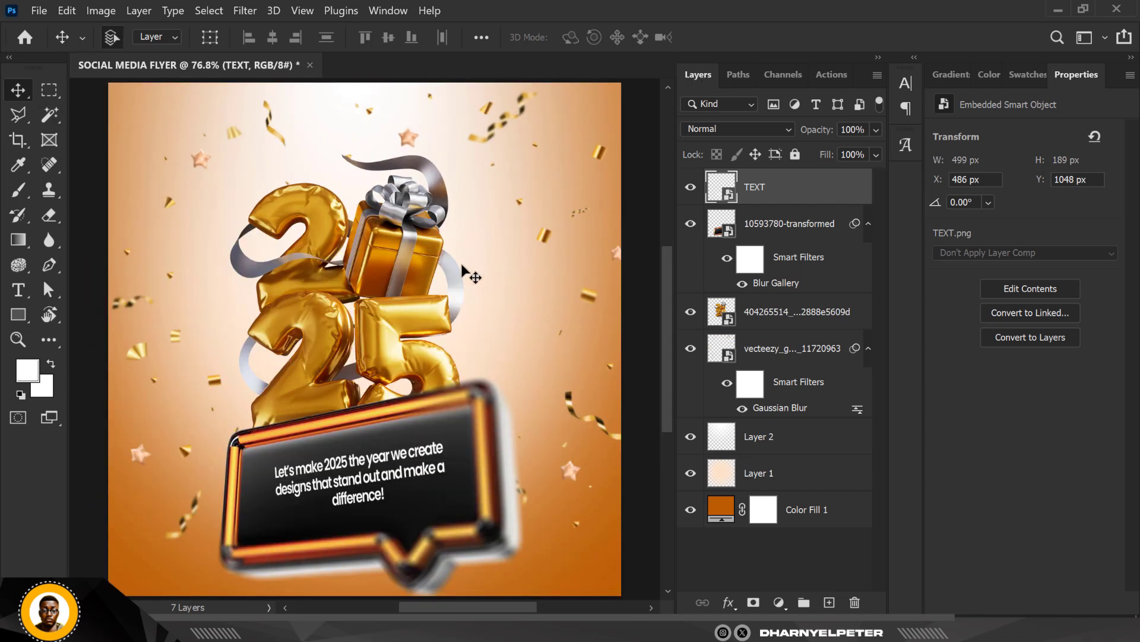
pyautogui.scroll(-1, 412, 261)
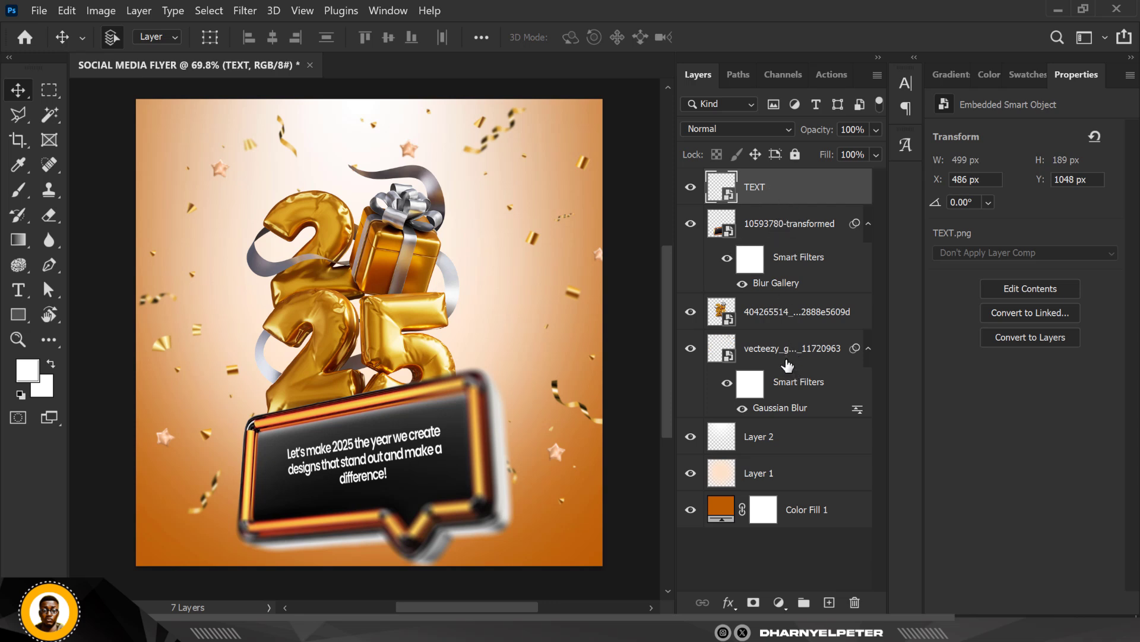
pyautogui.keyDown('shift'); pyautogui.click(801, 358); pyautogui.keyUp('shift')
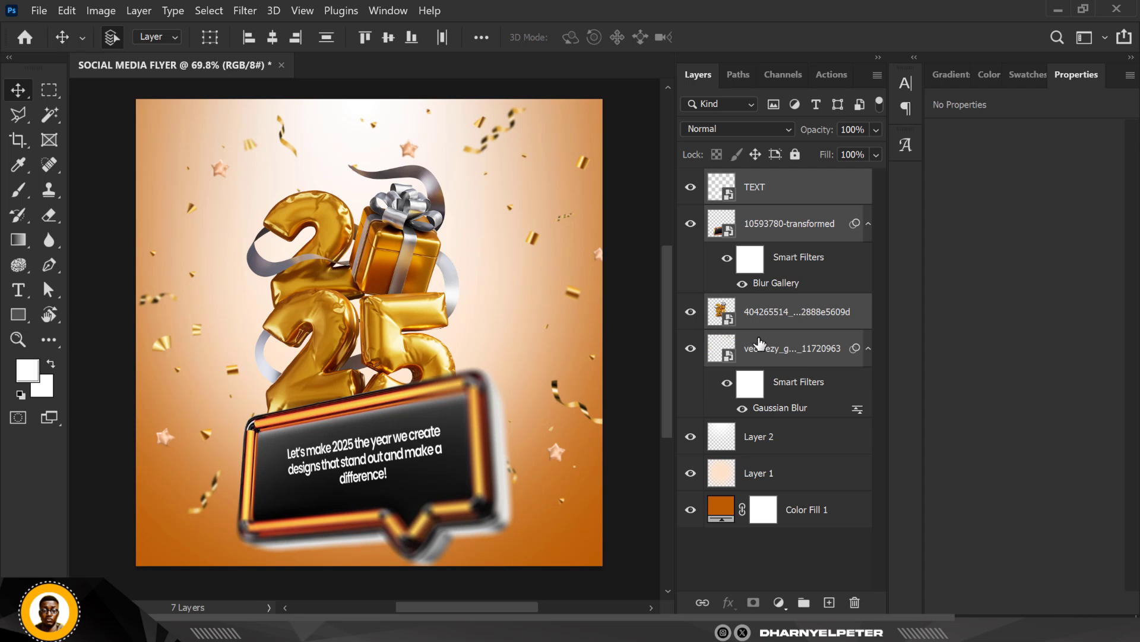
pyautogui.press('Up')
pyautogui.press('Up')
pyautogui.press('Up')
pyautogui.press('Up')
pyautogui.press('Up')
pyautogui.press('Up')
pyautogui.press('Up')
pyautogui.press('Up')
pyautogui.press('Up')
pyautogui.press('Up')
pyautogui.press('Up')
pyautogui.press('Up')
pyautogui.press('Up')
pyautogui.press('Up')
pyautogui.press('Up')
pyautogui.press('Up')
pyautogui.press('Up')
pyautogui.press('Up')
pyautogui.press('Up')
pyautogui.press('Up')
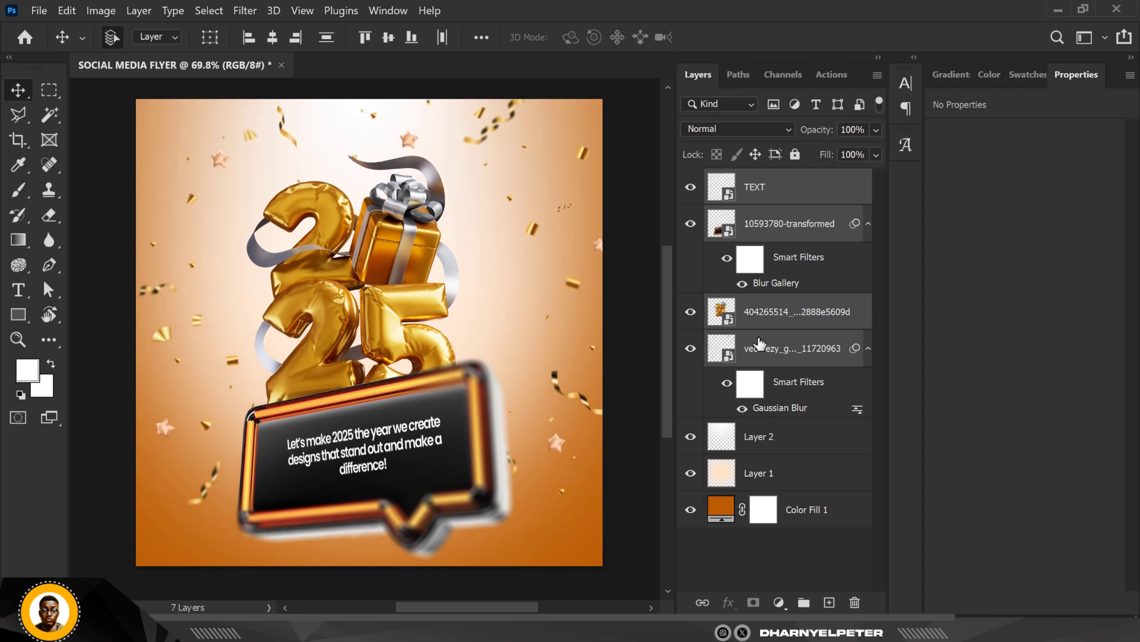
pyautogui.hotkey('shift', 'Up')
pyautogui.hotkey('shift', 'Up')
pyautogui.hotkey('shift', 'Up')
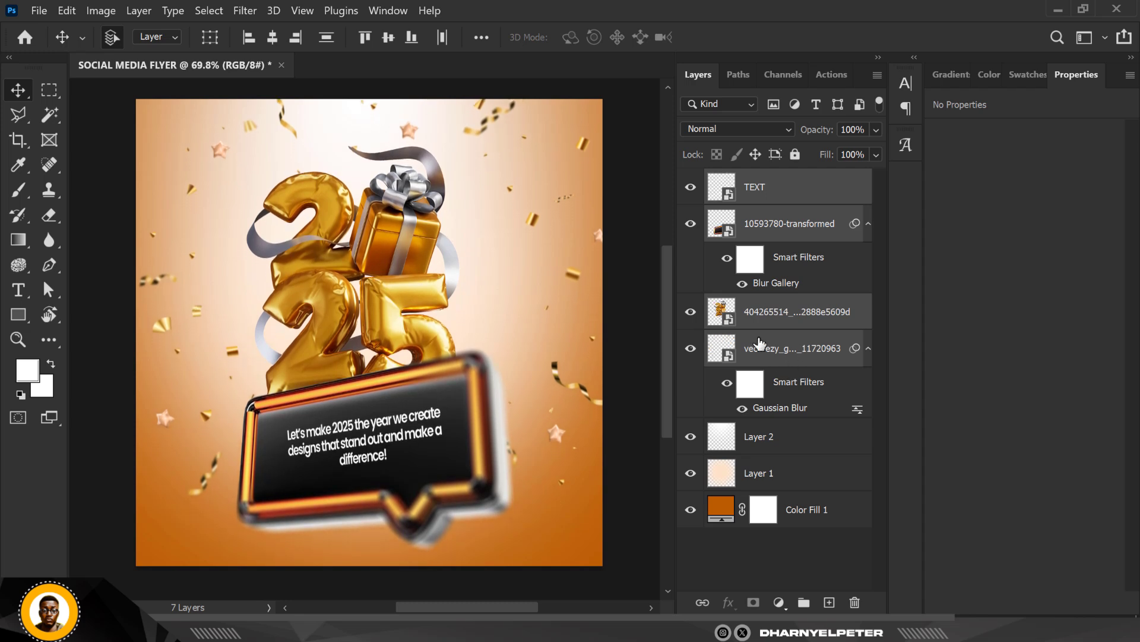
pyautogui.hotkey('shift', 'Up')
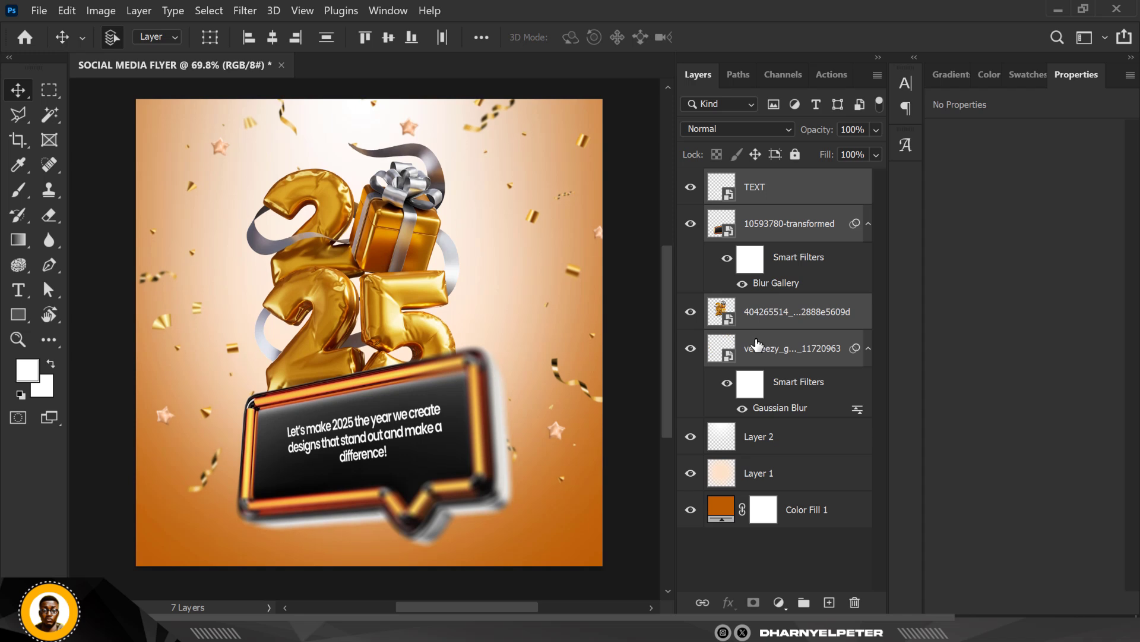
# Step: Place the vegetable-sunflower-olive-oil splash image from File Explorer on the canvas, directly above the sign layer 10593780-transformed
pyautogui.scroll(-2, 455, 260)
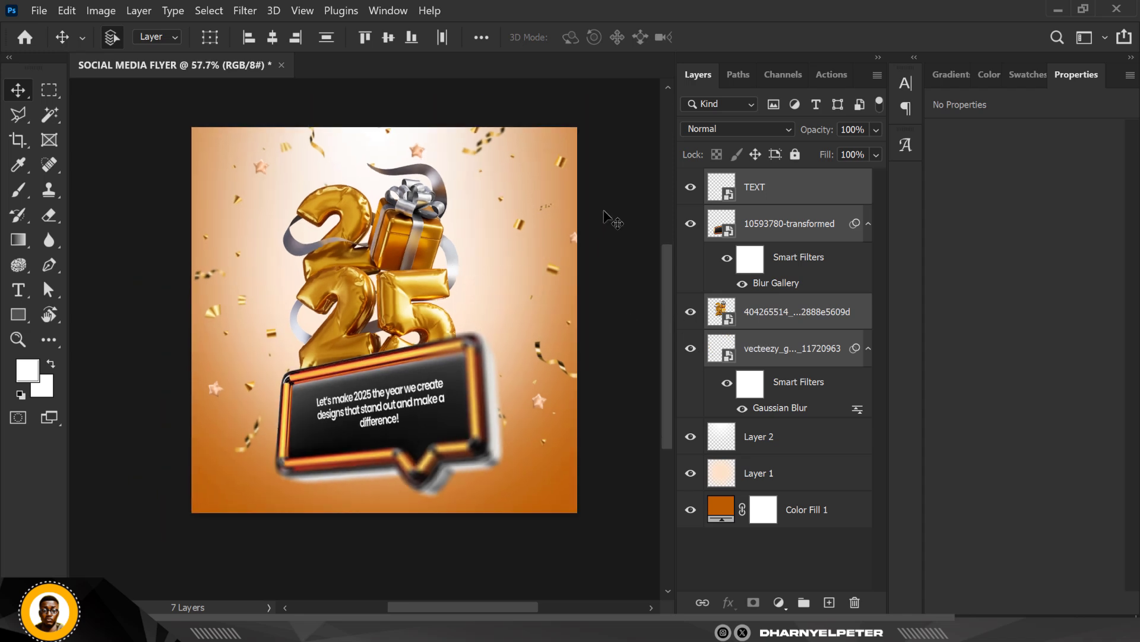
pyautogui.click(617, 173)
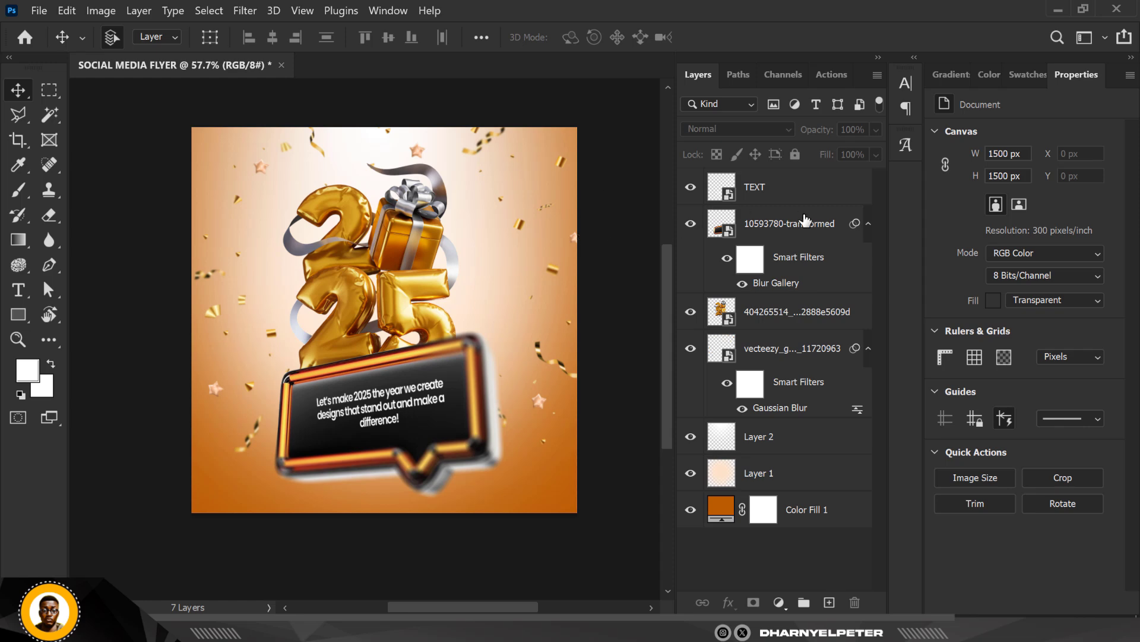
pyautogui.click(792, 234)
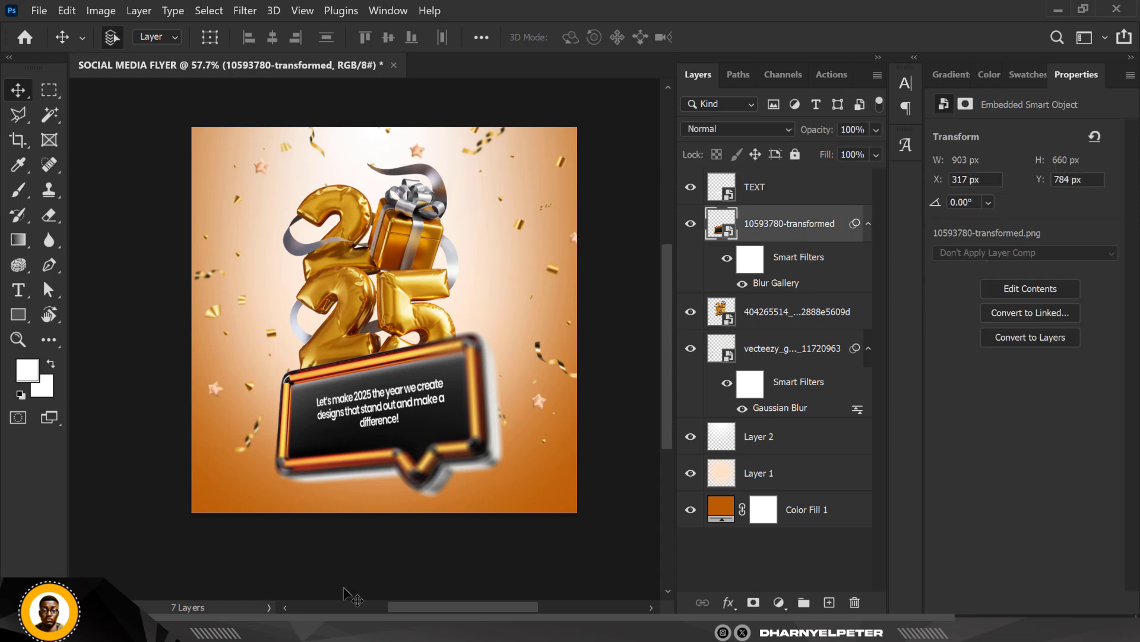
pyautogui.hotkey('alt', 'Tab')
pyautogui.moveTo(690, 146); pyautogui.dragTo(457, 466)
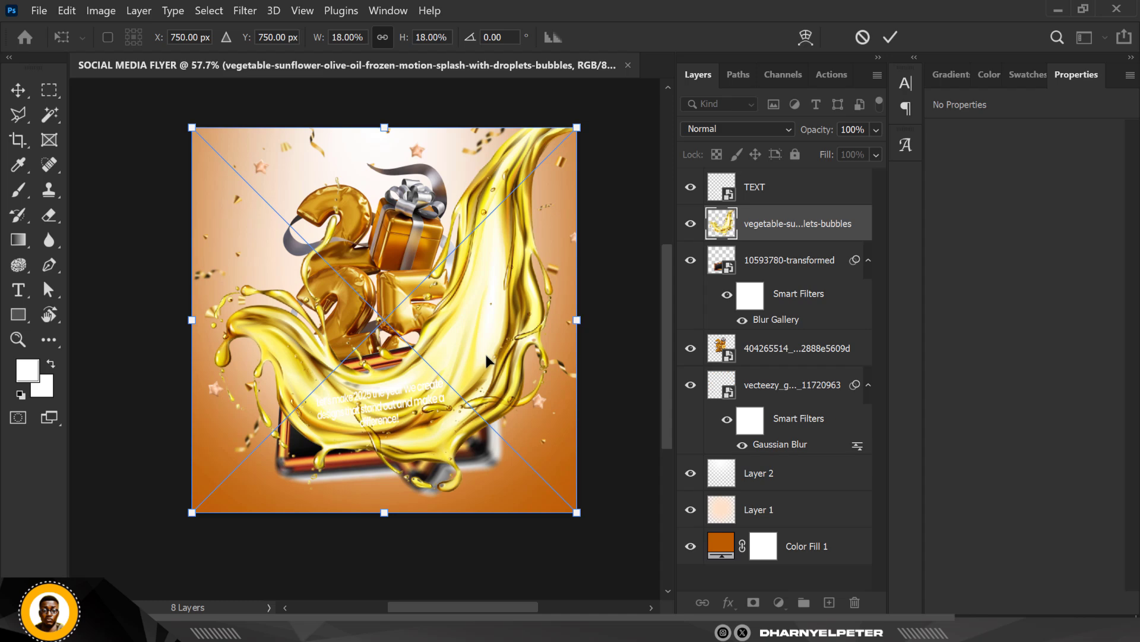
# Step: Flip the oil splash vertically, lower it over the flyer's bottom edge and scale it to 23.76%
pyautogui.rightClick(486, 356)
pyautogui.click(523, 347)
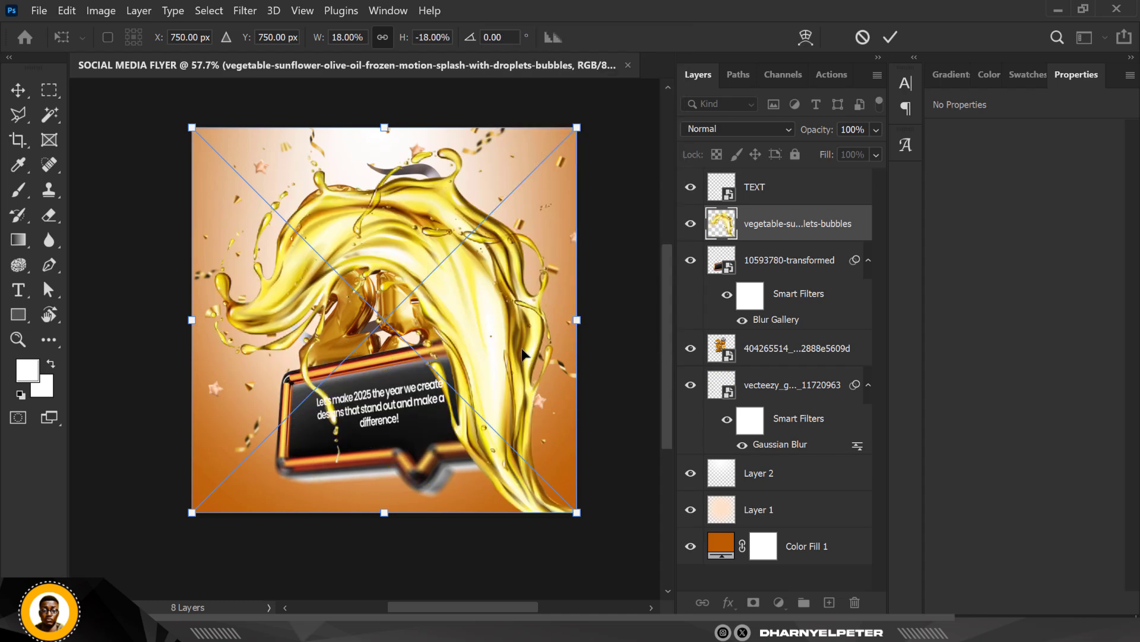
pyautogui.moveTo(507, 328); pyautogui.dragTo(514, 564)
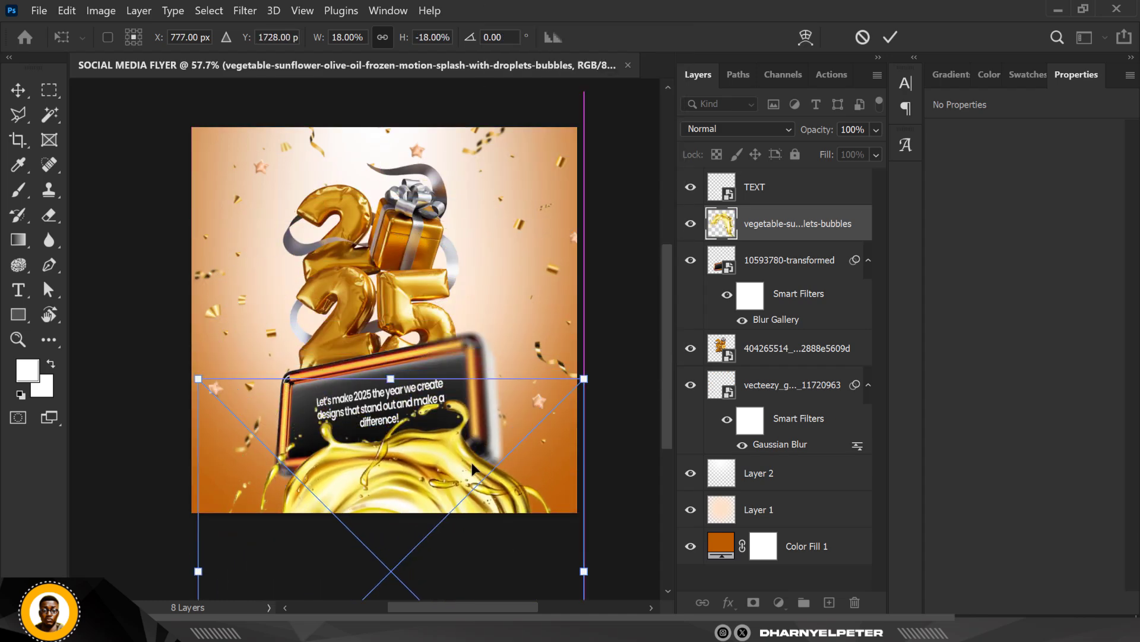
pyautogui.scroll(-2, 471, 462)
pyautogui.moveTo(538, 392); pyautogui.dragTo(615, 344)
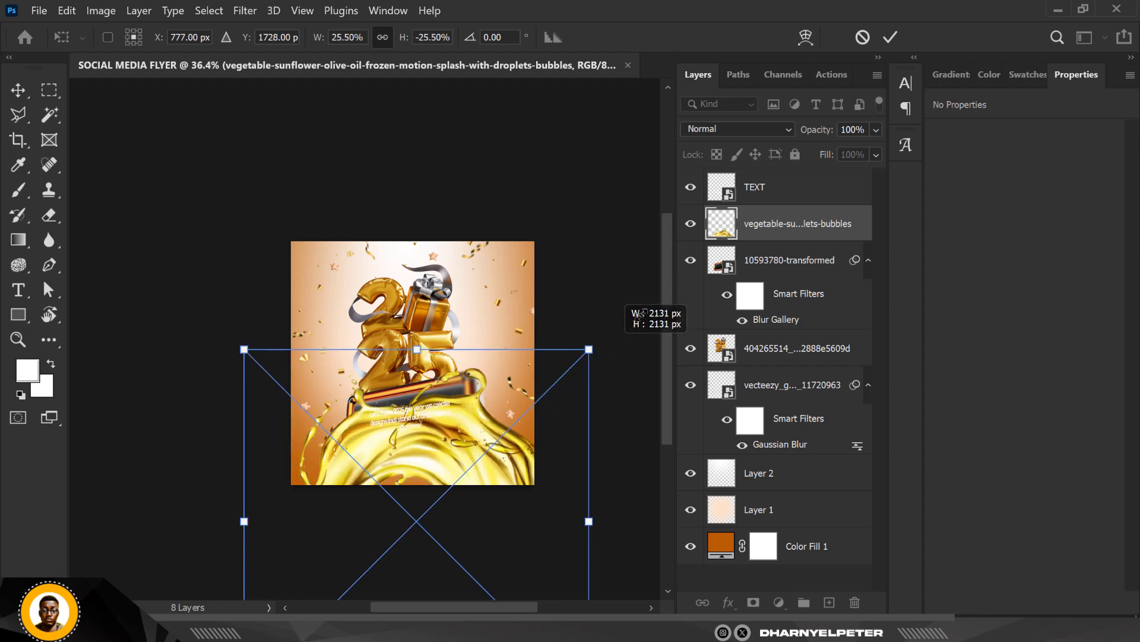
pyautogui.moveTo(502, 448)
pyautogui.mouseDown()
pyautogui.moveTo(523, 386)
pyautogui.moveTo(505, 439)
pyautogui.mouseUp()
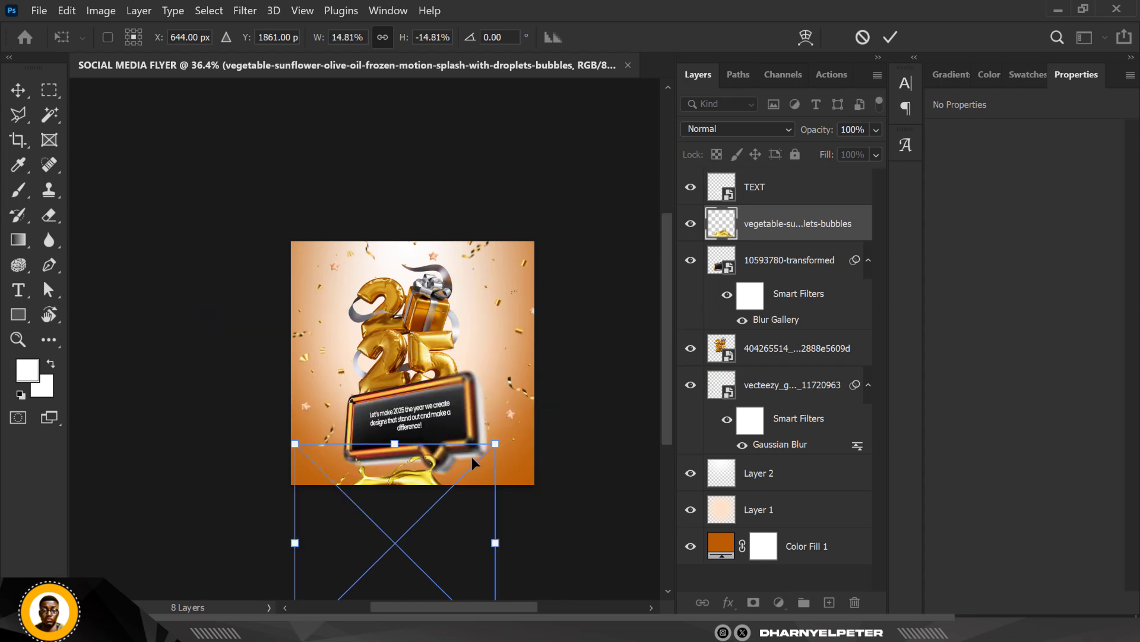
pyautogui.moveTo(496, 443); pyautogui.dragTo(538, 400)
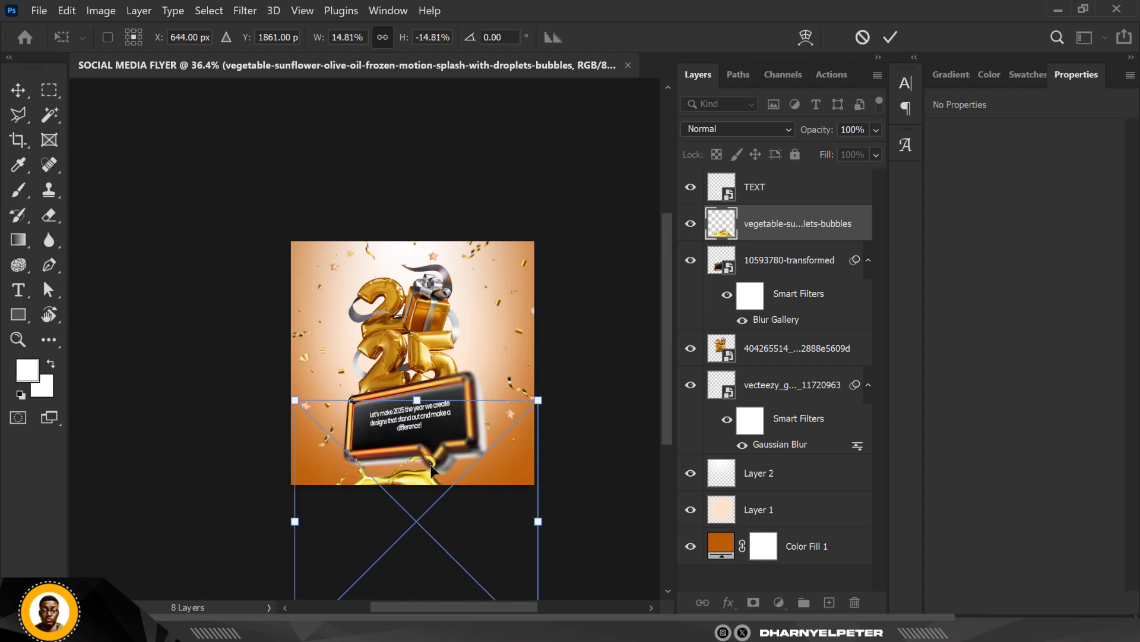
pyautogui.press('Return')
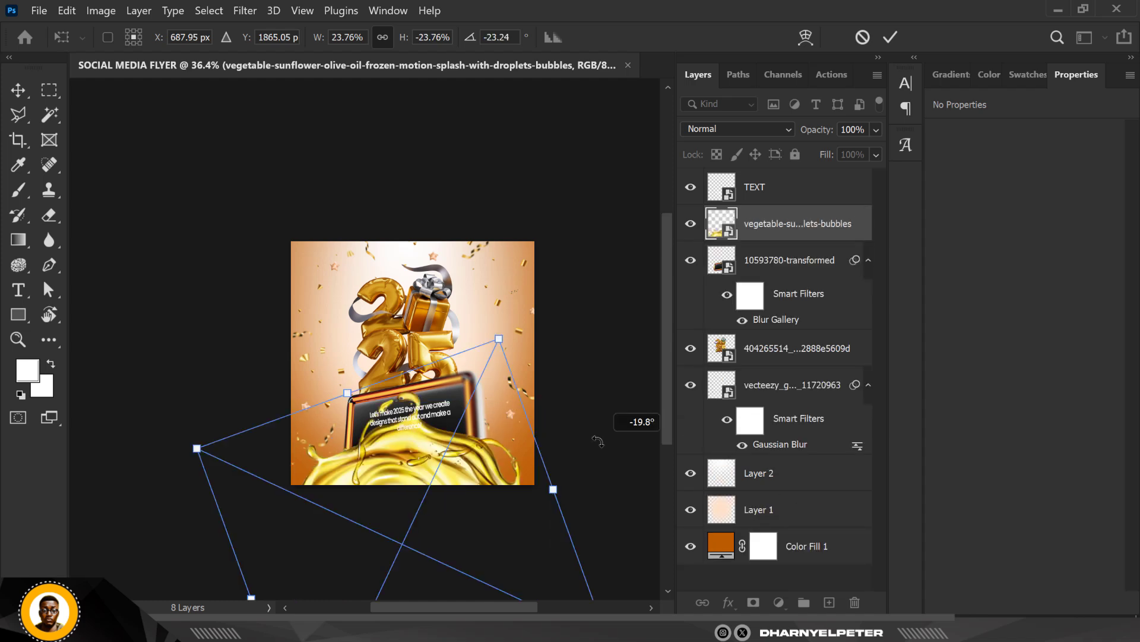
# Step: Rotate the splash to -70.34° at 23.98% scale and position it at X 900.91, Y 2043.09 px
pyautogui.moveTo(600, 438); pyautogui.dragTo(596, 430)
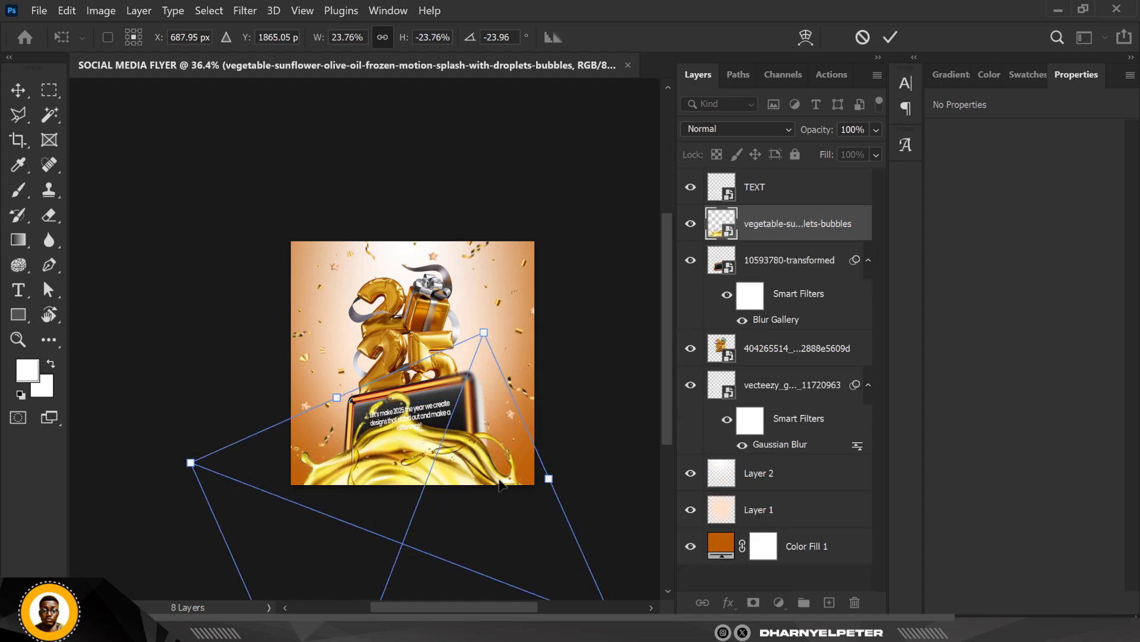
pyautogui.moveTo(456, 474)
pyautogui.mouseDown()
pyautogui.moveTo(491, 483)
pyautogui.moveTo(455, 495)
pyautogui.mouseUp()
pyautogui.moveTo(585, 484); pyautogui.dragTo(490, 347)
pyautogui.moveTo(500, 465); pyautogui.dragTo(533, 473)
pyautogui.moveTo(642, 476)
pyautogui.mouseDown()
pyautogui.moveTo(677, 467)
pyautogui.moveTo(628, 461)
pyautogui.moveTo(642, 475)
pyautogui.mouseUp()
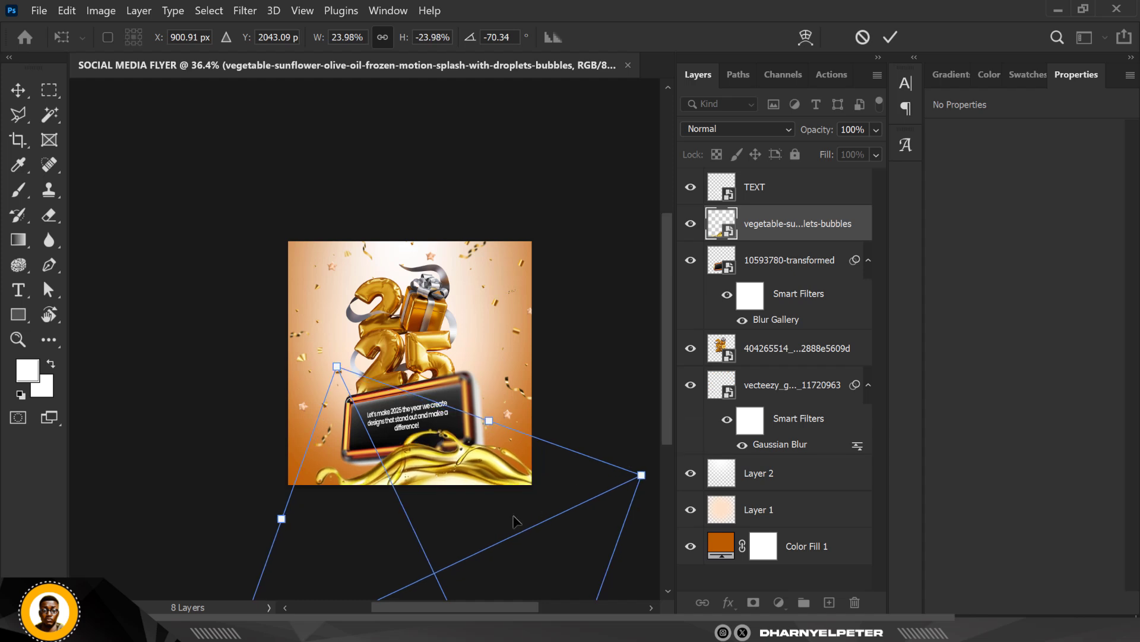
pyautogui.press('Return')
# Step: Apply a Gaussian Blur with a 41.5 px radius to the oil splash layer
pyautogui.scroll(2, 410, 461)
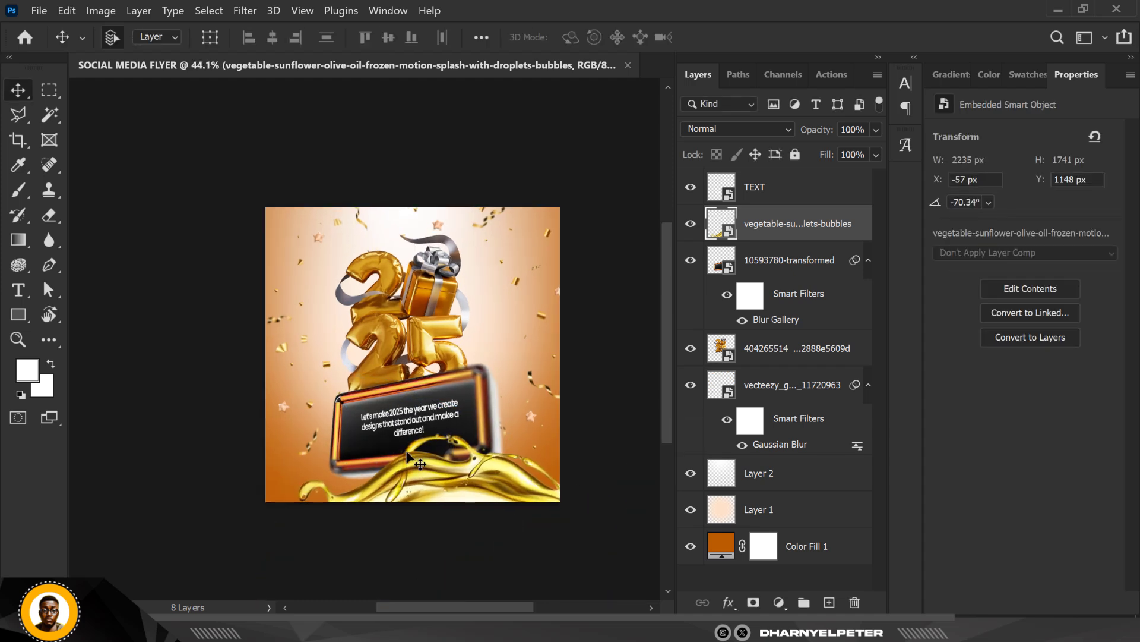
pyautogui.scroll(1, 410, 461)
pyautogui.click(245, 10)
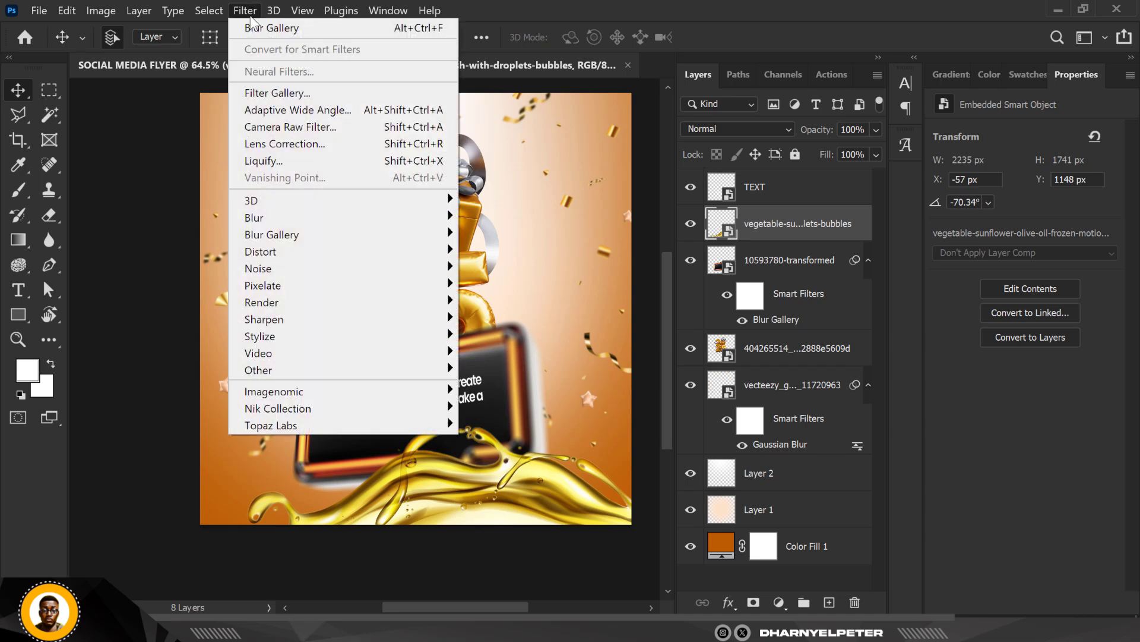
pyautogui.moveTo(268, 217)
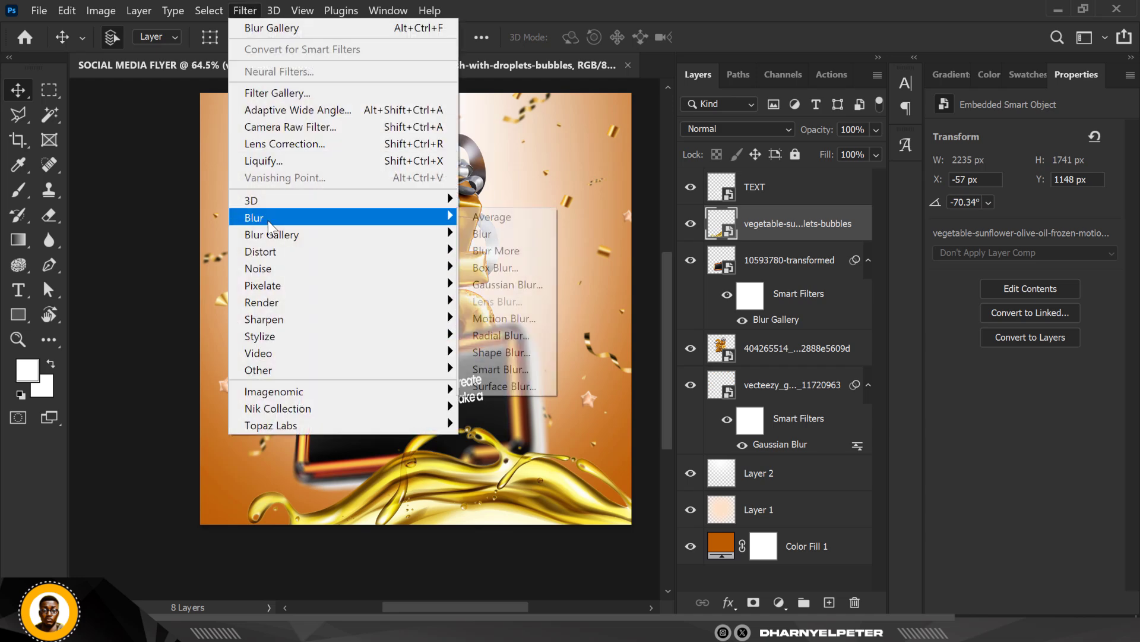
pyautogui.click(498, 280)
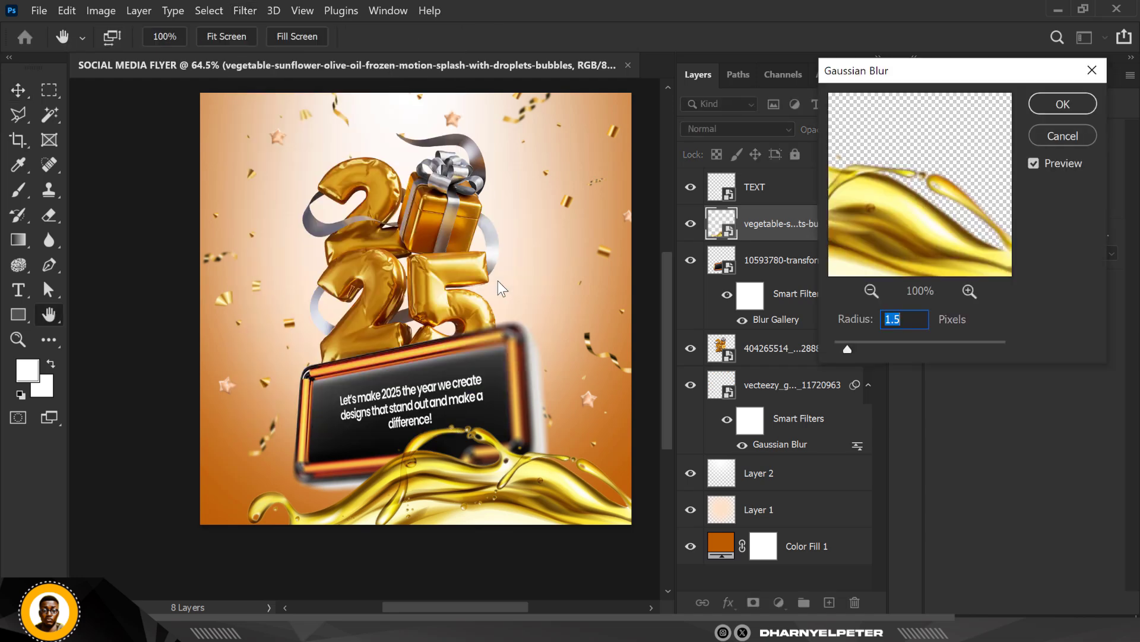
pyautogui.moveTo(878, 348); pyautogui.dragTo(924, 344)
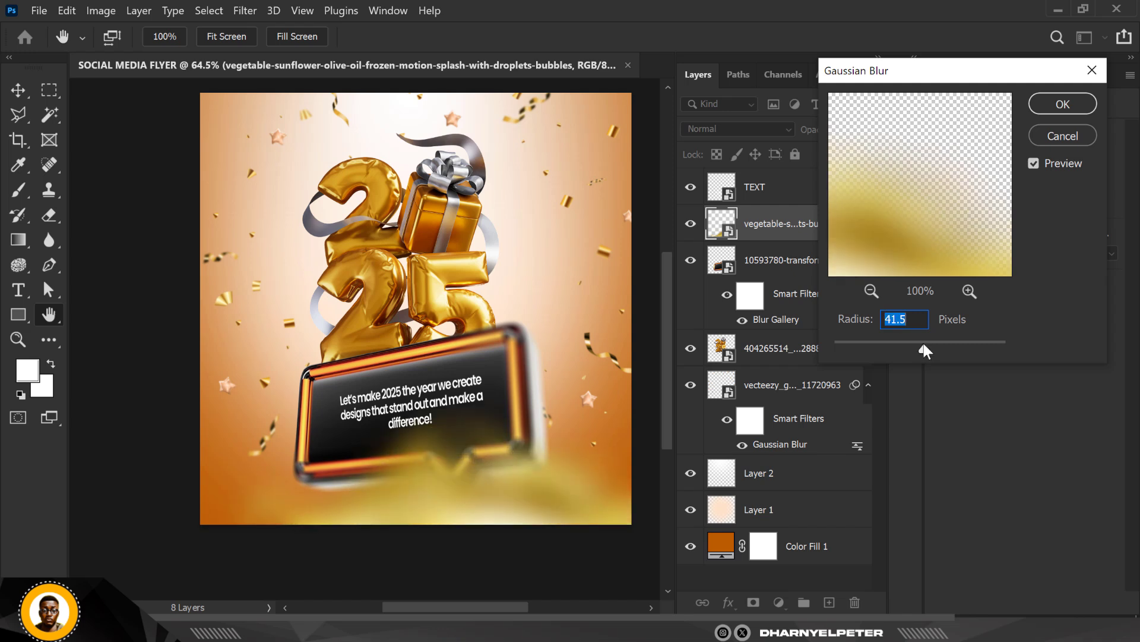
pyautogui.click(1062, 104)
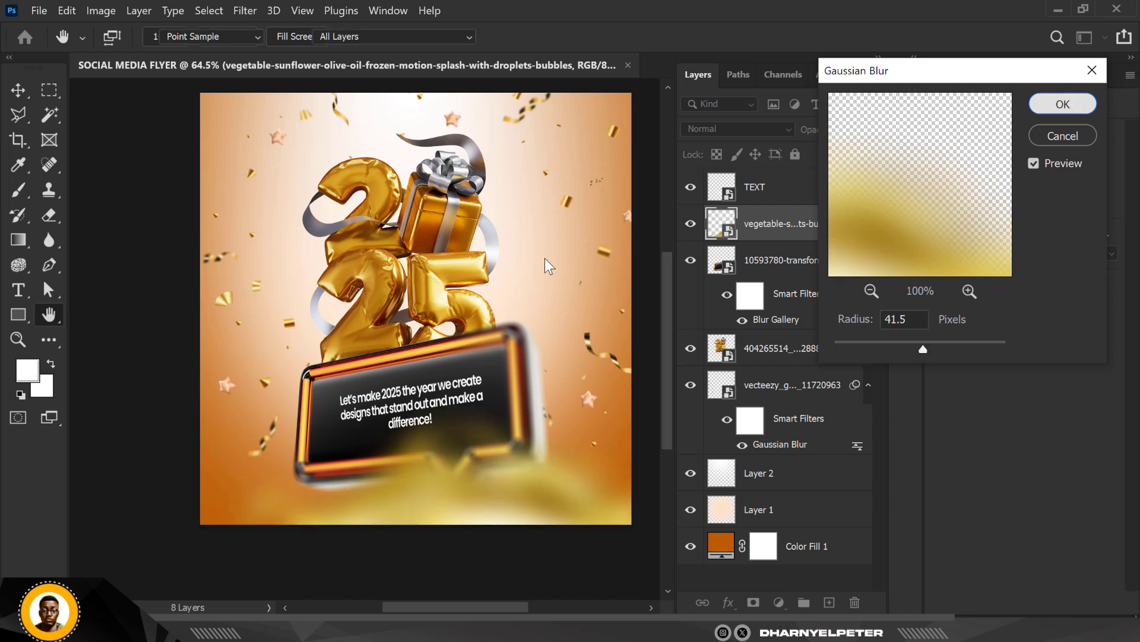
# Step: Rotate the splash to -108.58°, scale it to 27.22% wide by 28.23% high and place it at X 872.96, Y 2208.71 px
pyautogui.press('v')
pyautogui.scroll(-2, 476, 284)
pyautogui.moveTo(476, 423); pyautogui.dragTo(481, 415)
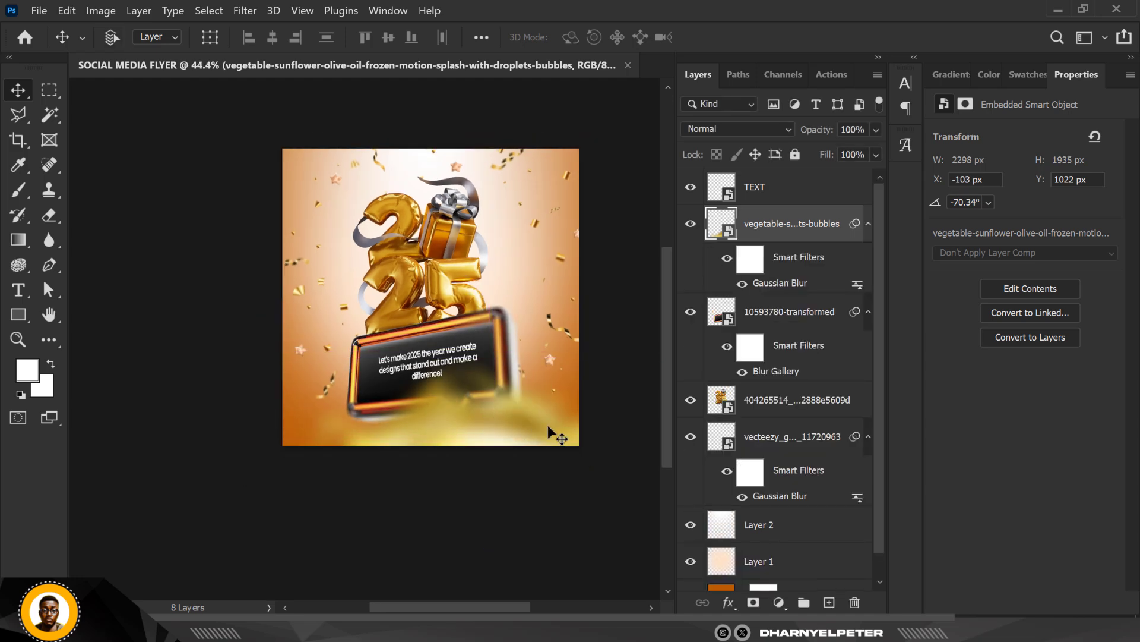
pyautogui.hotkey('ctrl', 't')
pyautogui.scroll(-2, 485, 394)
pyautogui.moveTo(614, 359); pyautogui.dragTo(489, 340)
pyautogui.scroll(-2, 489, 340)
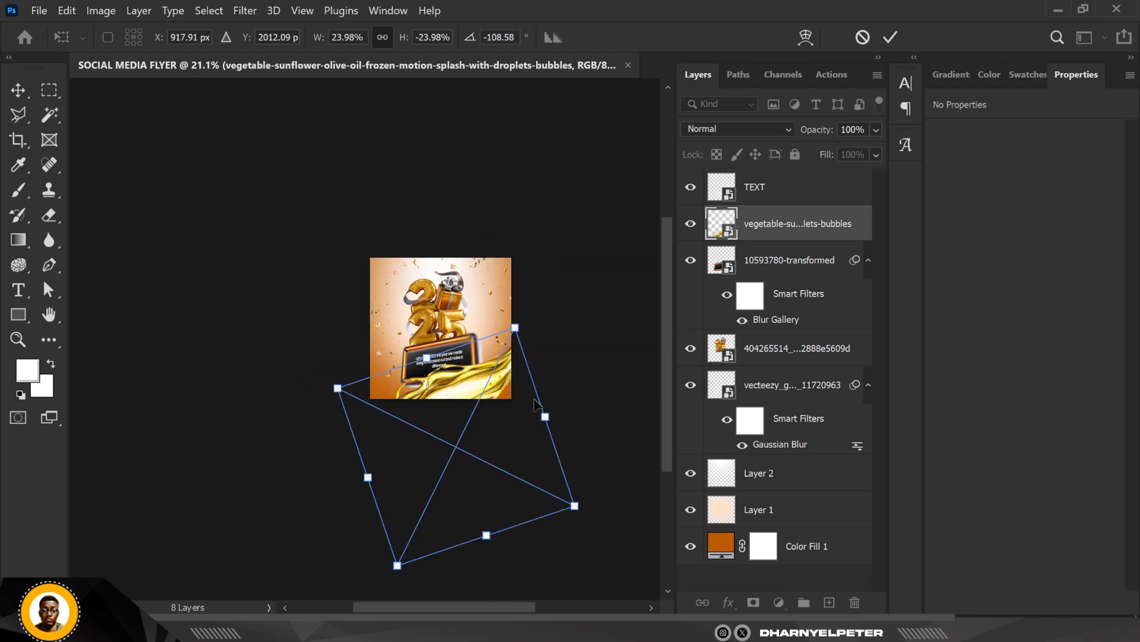
pyautogui.moveTo(552, 427); pyautogui.dragTo(560, 434)
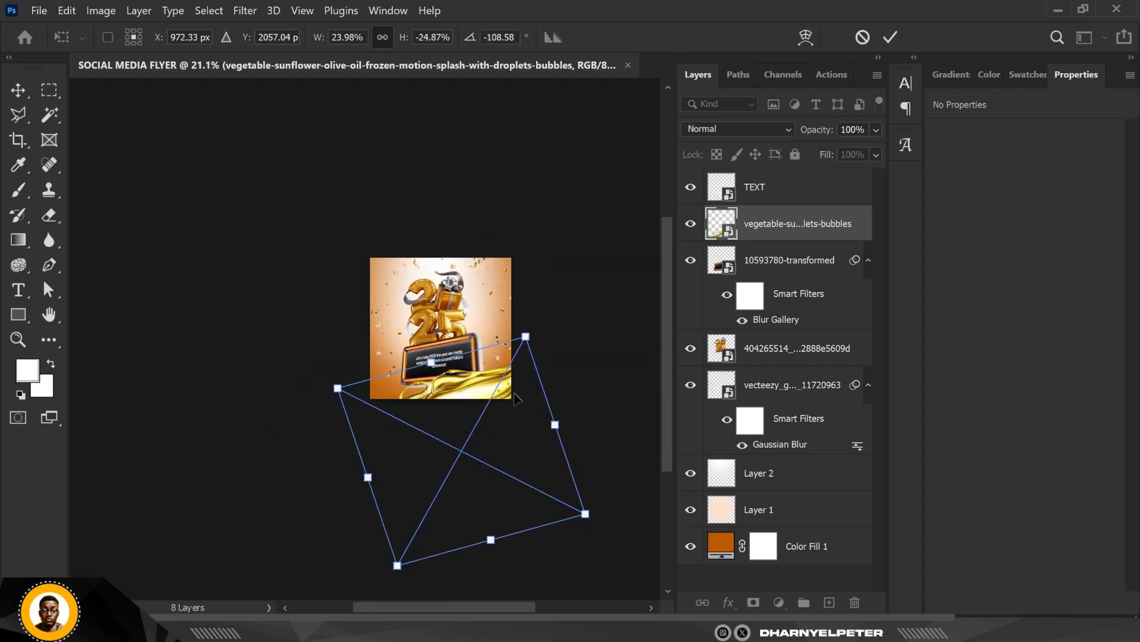
pyautogui.moveTo(523, 338); pyautogui.dragTo(533, 323)
pyautogui.moveTo(485, 363); pyautogui.dragTo(488, 393)
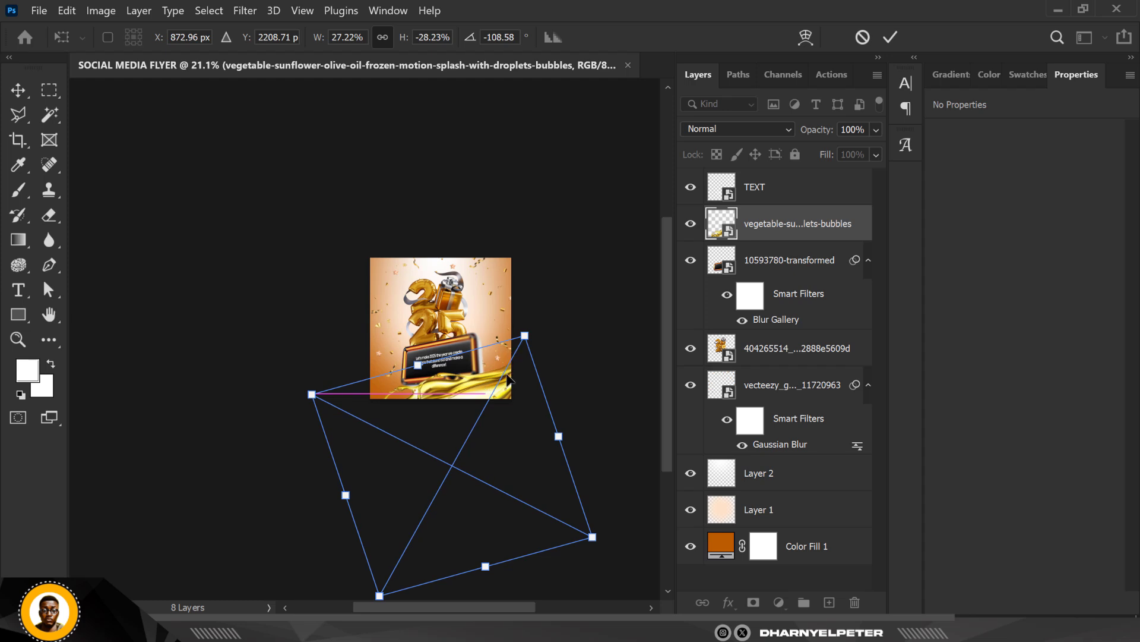
pyautogui.press('Return')
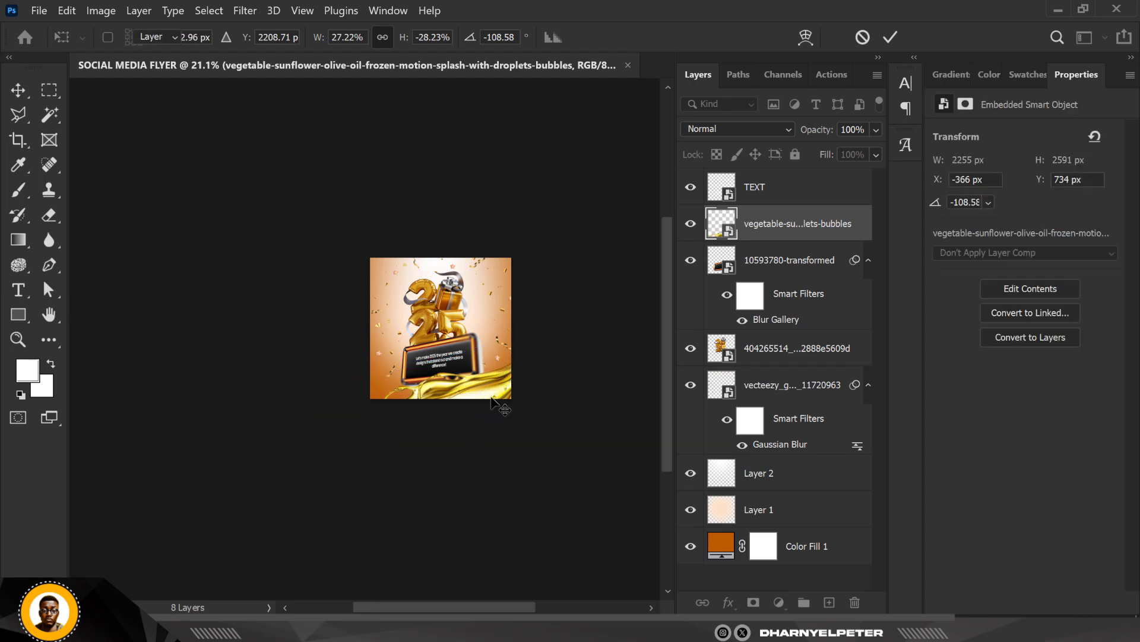
# Step: Shift the blurred splash up and left to X -426, Y 705 px in its layer properties
pyautogui.hotkey('ctrl', 'alt', 'f')
pyautogui.scroll(8, 456, 384)
pyautogui.moveTo(487, 389)
pyautogui.mouseDown()
pyautogui.moveTo(467, 378)
pyautogui.moveTo(476, 384)
pyautogui.mouseUp()
pyautogui.scroll(5, 481, 376)
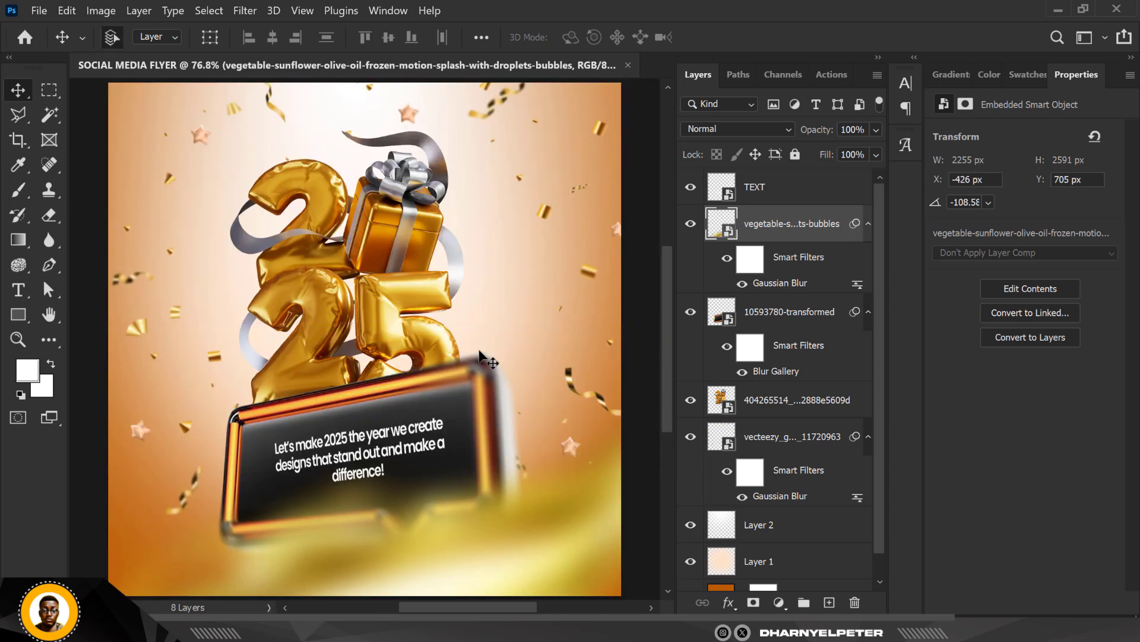
pyautogui.scroll(-1, 399, 244)
pyautogui.scroll(-1, 368, 254)
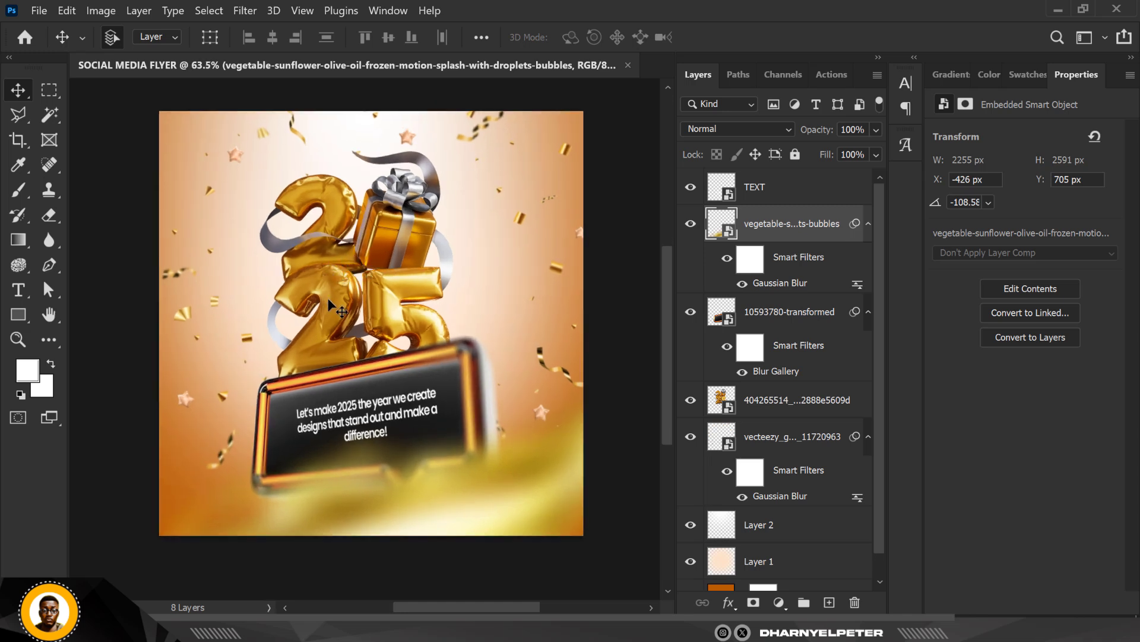
pyautogui.scroll(-1, 419, 225)
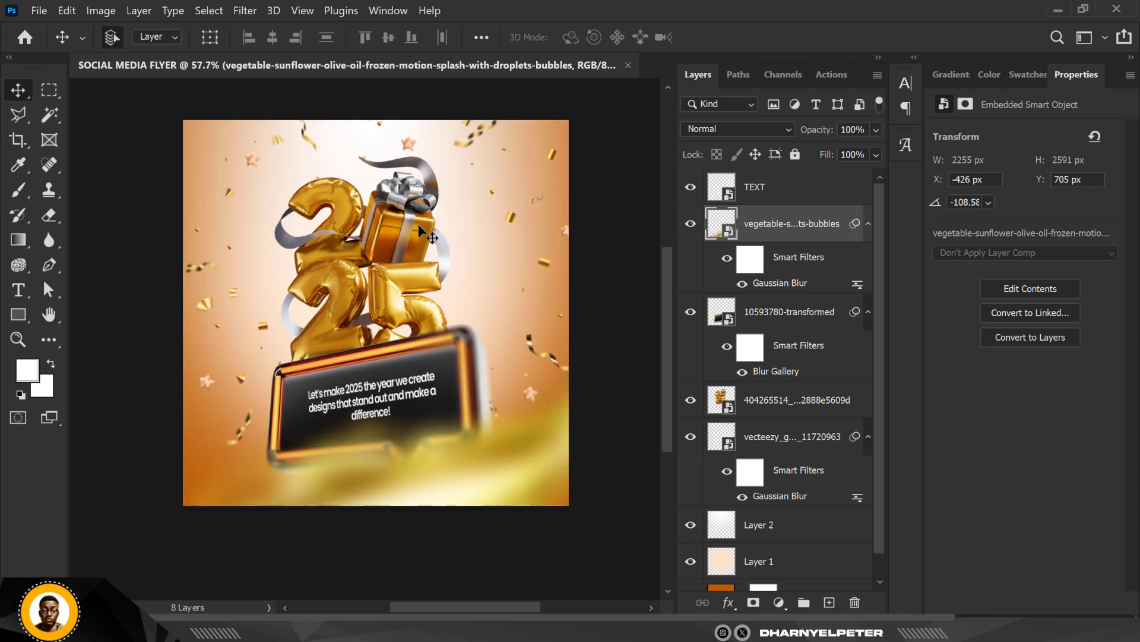
# Step: Add a new empty layer above the TEXT layer
pyautogui.click(789, 186)
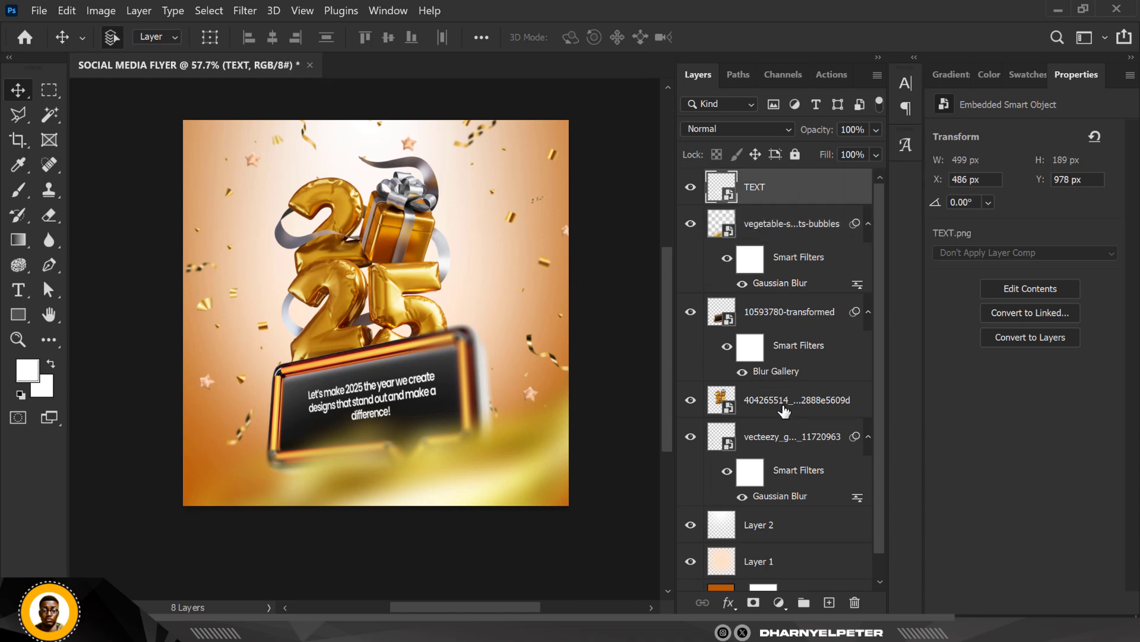
pyautogui.click(779, 604)
pyautogui.click(779, 604)
pyautogui.click(830, 602)
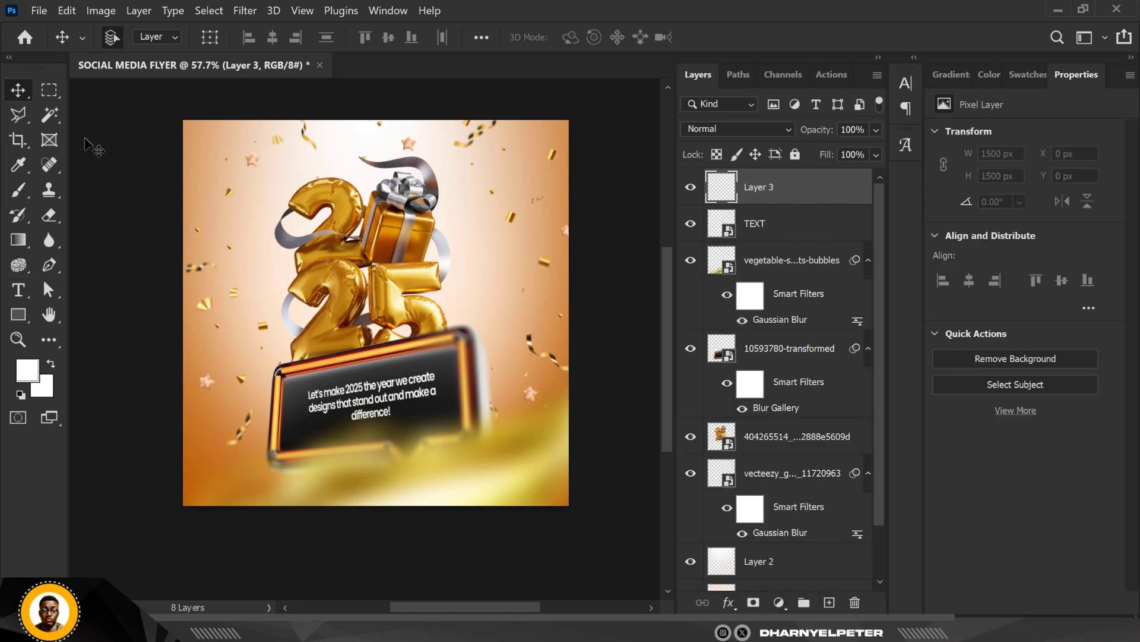
# Step: Sample a yellow highlight from the golden balloons and deepen it to #fadb4c as the foreground color
pyautogui.click(27, 380)
pyautogui.click(399, 286)
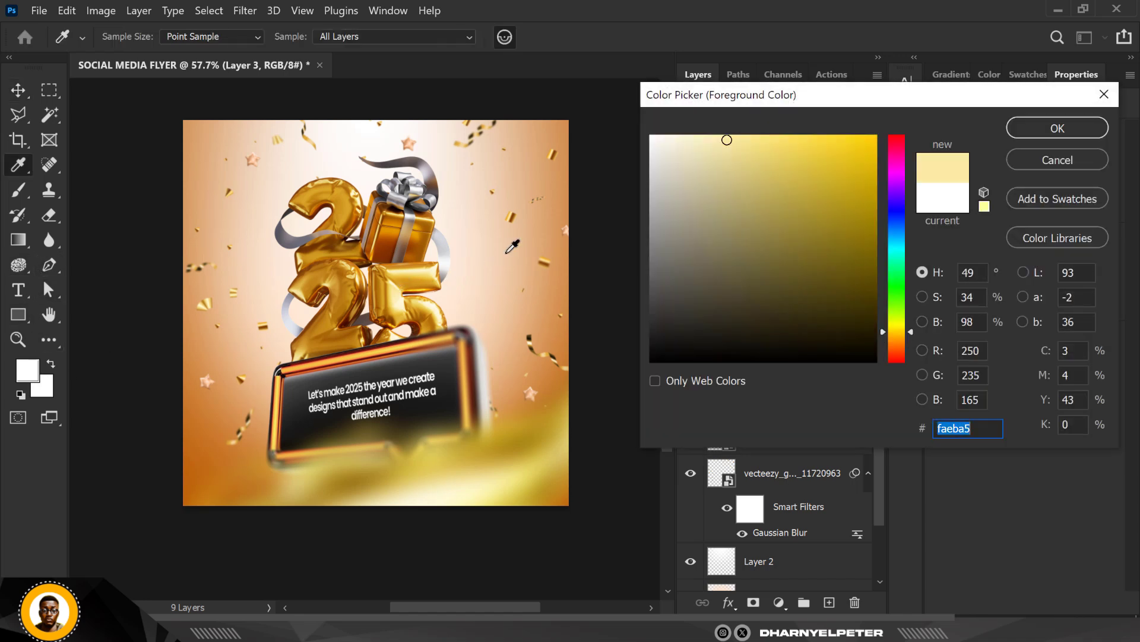
pyautogui.moveTo(740, 141)
pyautogui.mouseDown()
pyautogui.moveTo(733, 133)
pyautogui.moveTo(808, 140)
pyautogui.mouseUp()
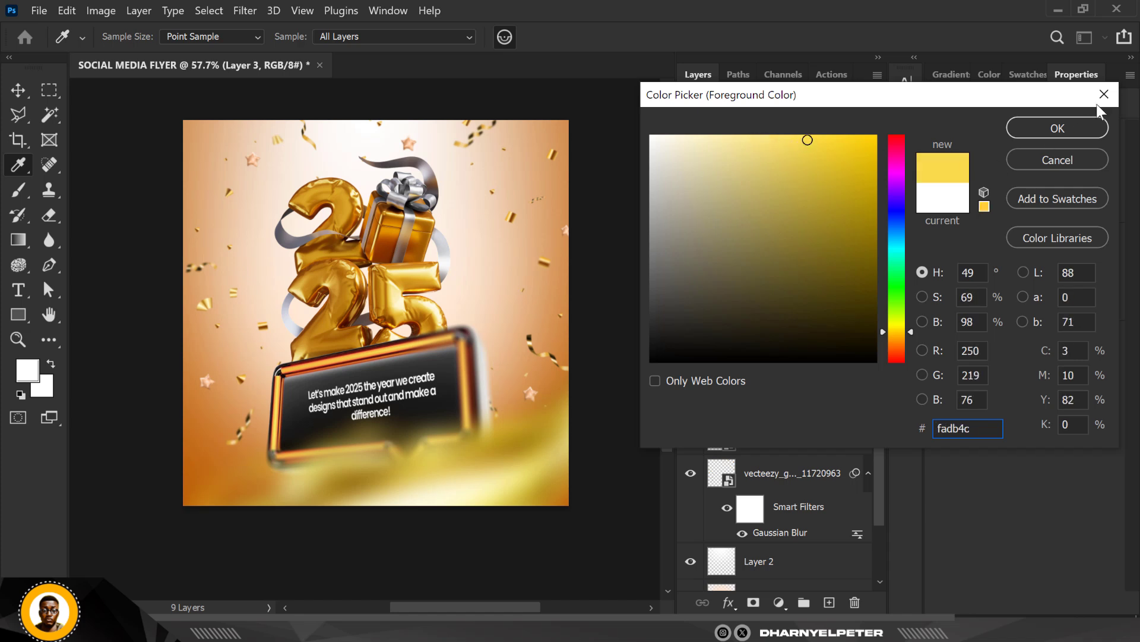
pyautogui.click(1058, 128)
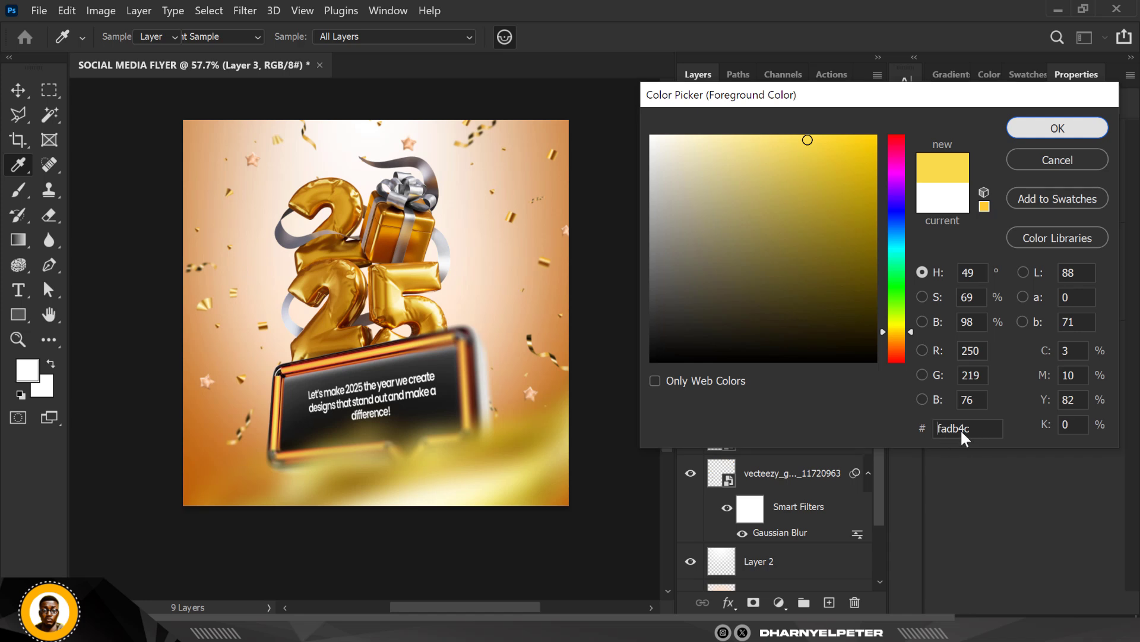
pyautogui.press('Return')
pyautogui.press('v')
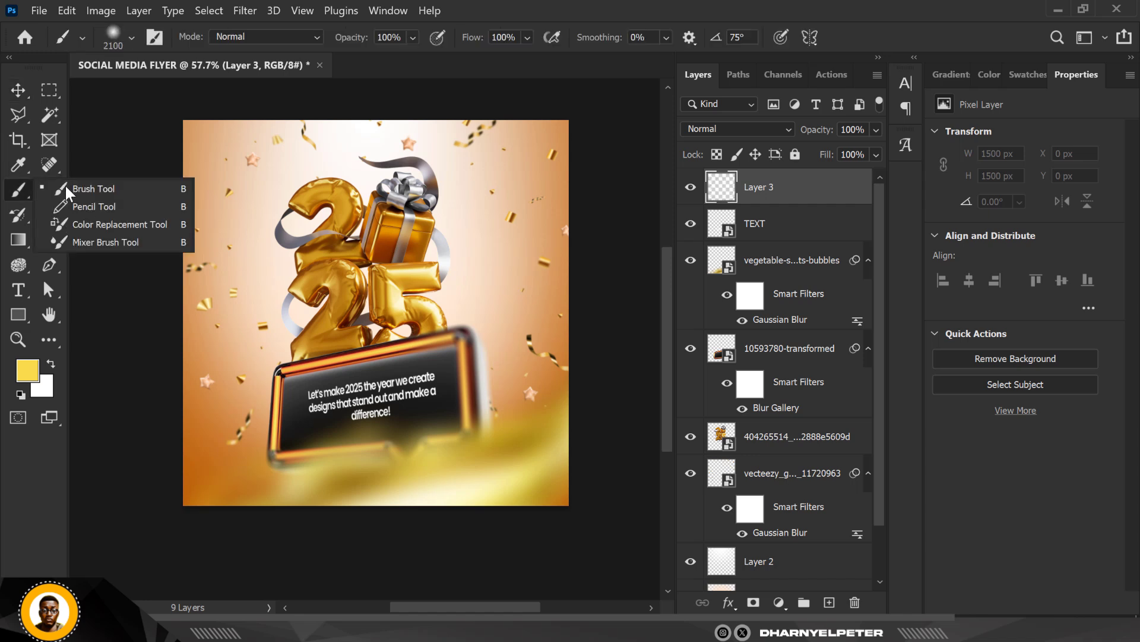
# Step: Dab soft yellow glows between and around the balloon numbers on Layer 3, using the Brush tool at 250 px
pyautogui.click(101, 187)
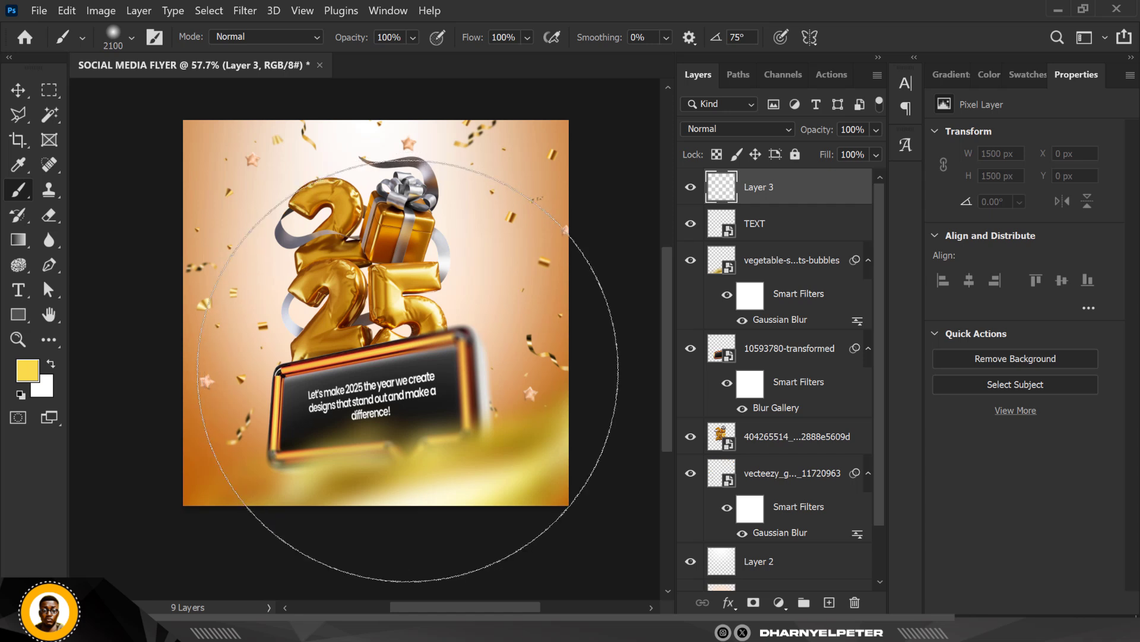
pyautogui.press('[')
pyautogui.press('[')
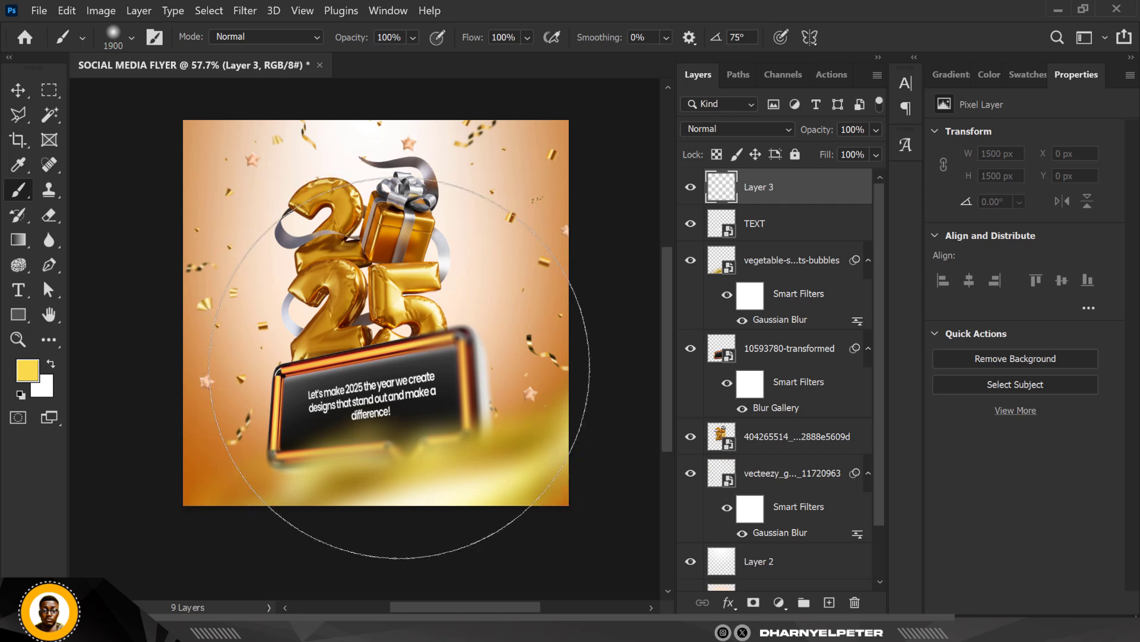
pyautogui.press('[')
pyautogui.press('[')
pyautogui.press('[')
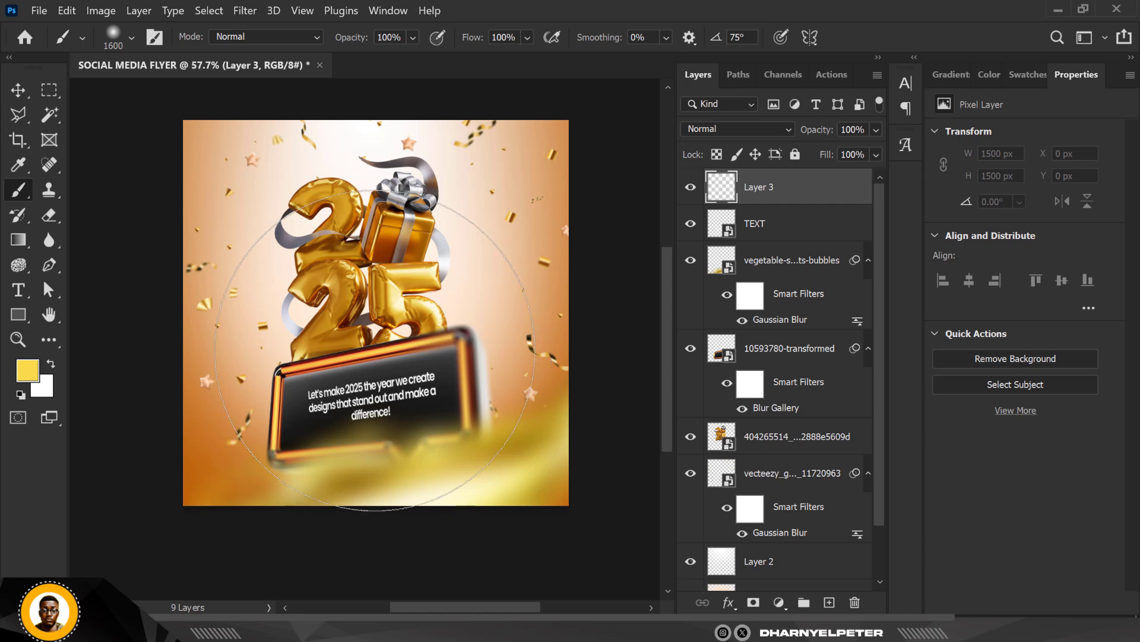
pyautogui.press('[')
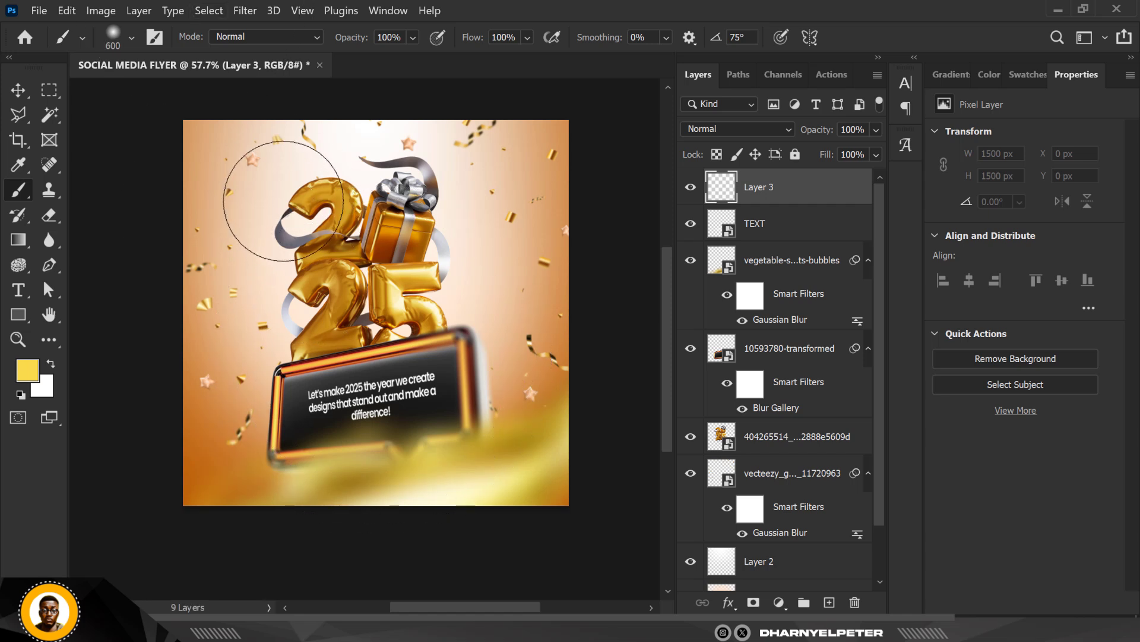
pyautogui.press('[')
pyautogui.press('[')
pyautogui.press('[')
pyautogui.press('[')
pyautogui.press('[')
pyautogui.press('[')
pyautogui.press('[')
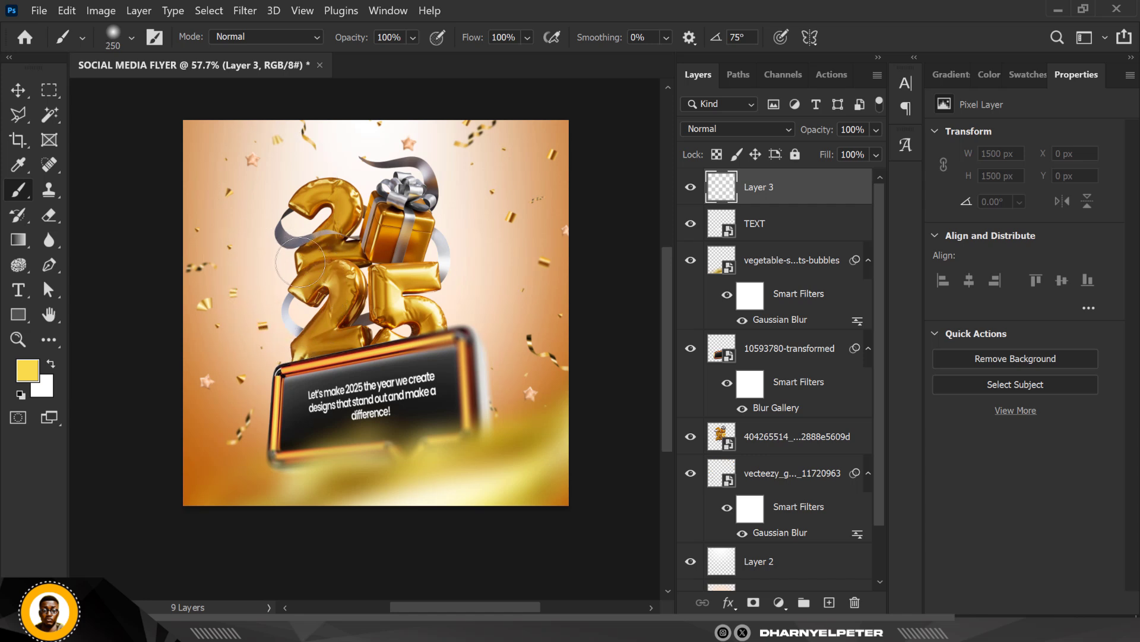
pyautogui.click(328, 260)
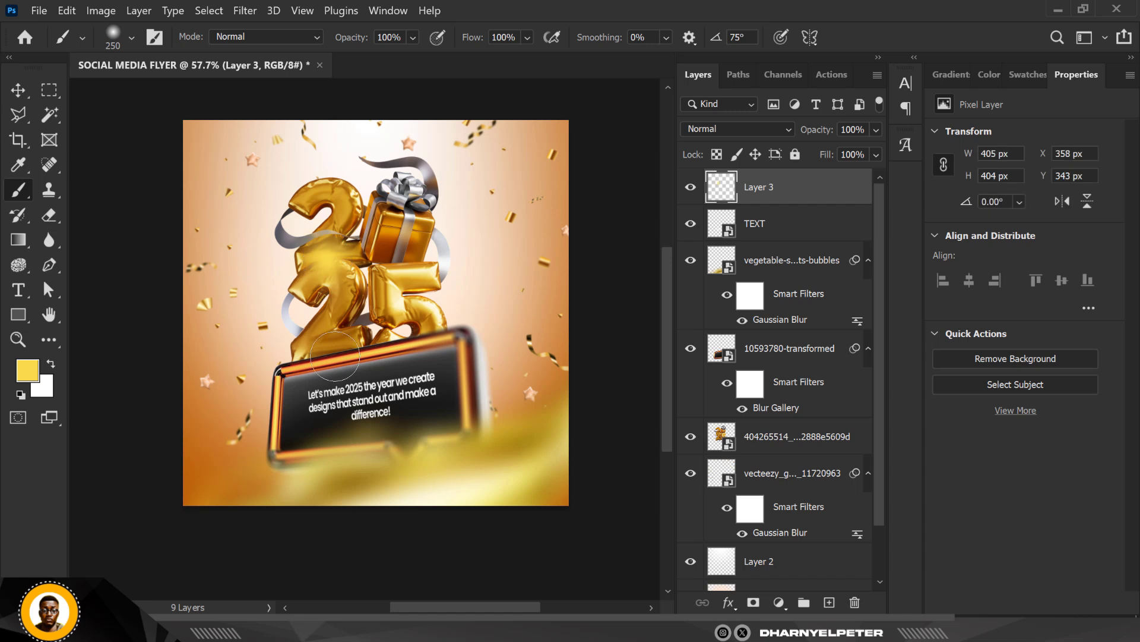
pyautogui.click(337, 173)
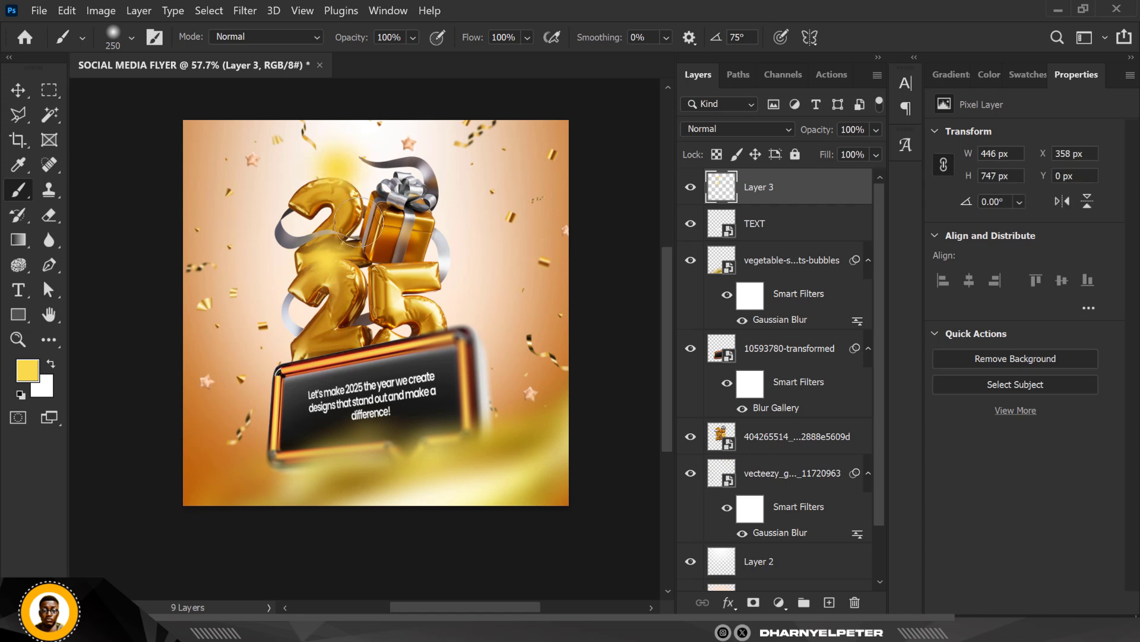
pyautogui.click(435, 261)
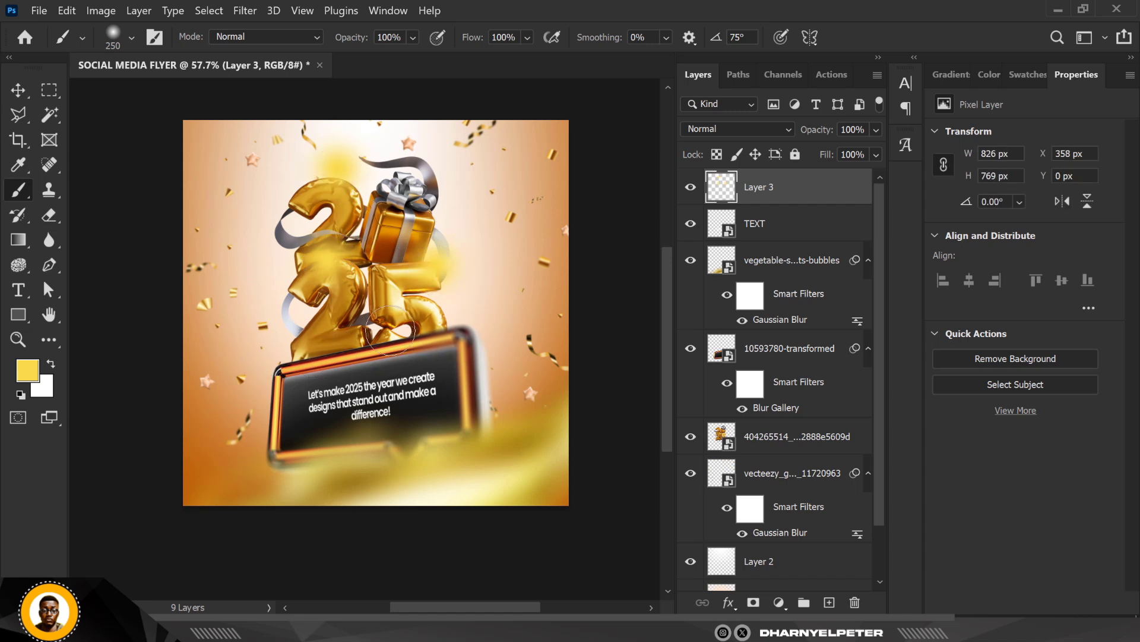
pyautogui.click(450, 313)
pyautogui.click(282, 345)
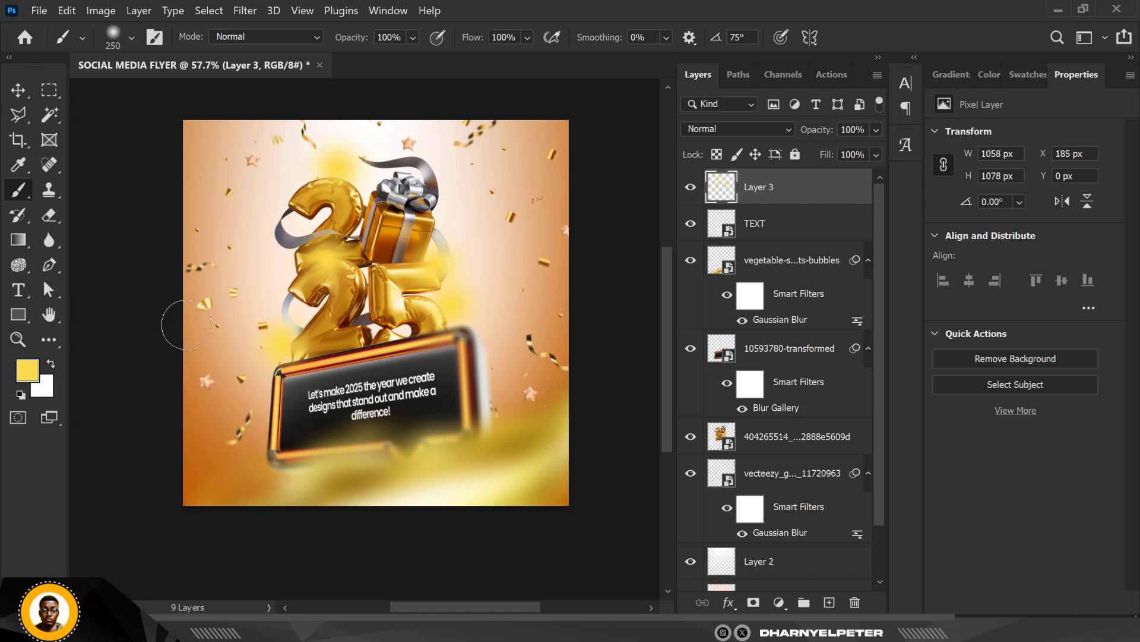
# Step: Set Layer 3's blend mode to Screen and dab more yellow glow at the sign's upper-left and lower-right corners
pyautogui.click(737, 128)
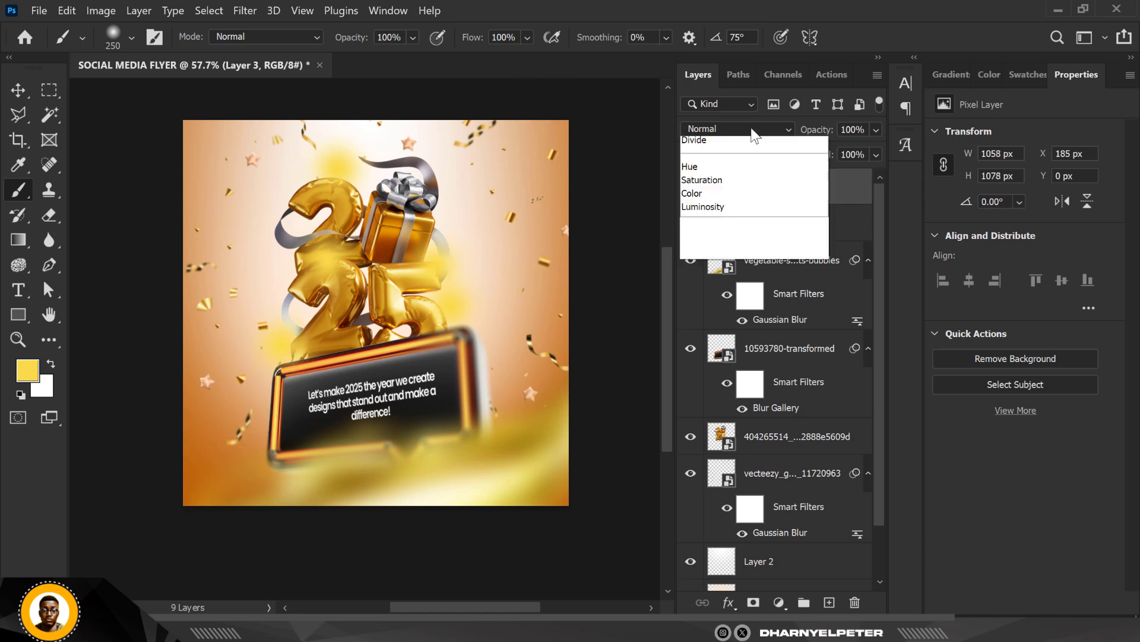
pyautogui.click(738, 273)
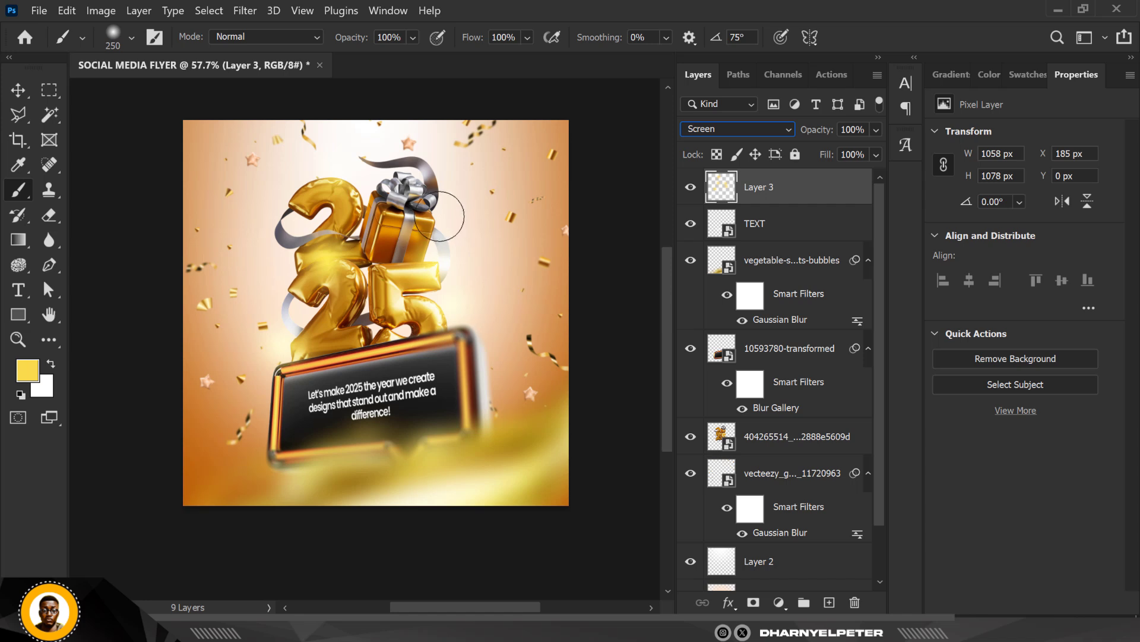
pyautogui.click(270, 371)
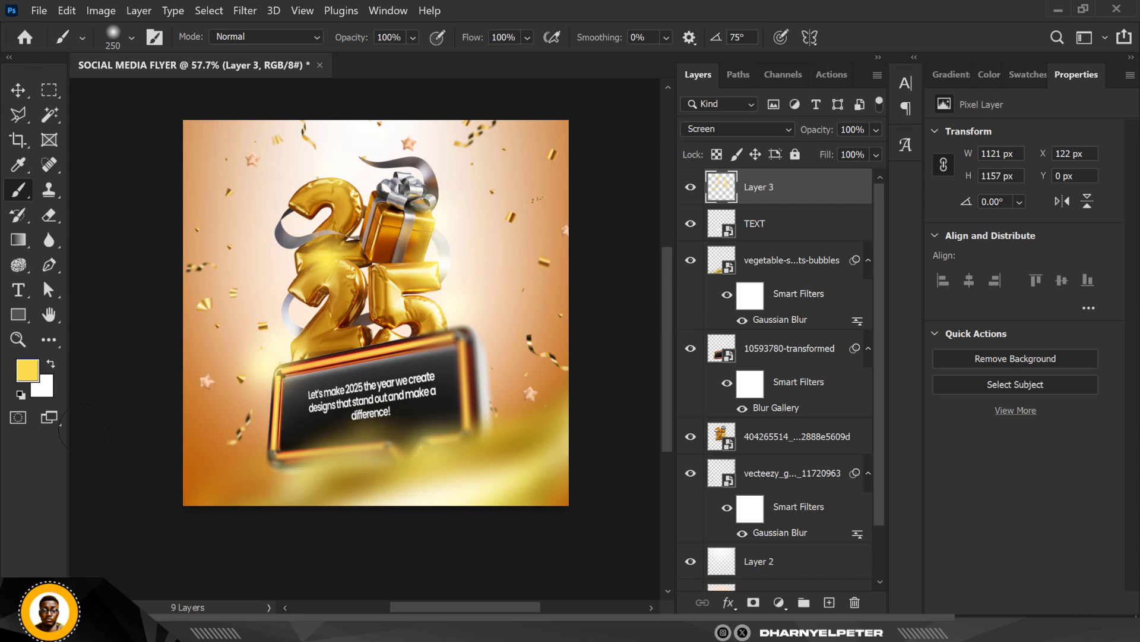
pyautogui.click(462, 440)
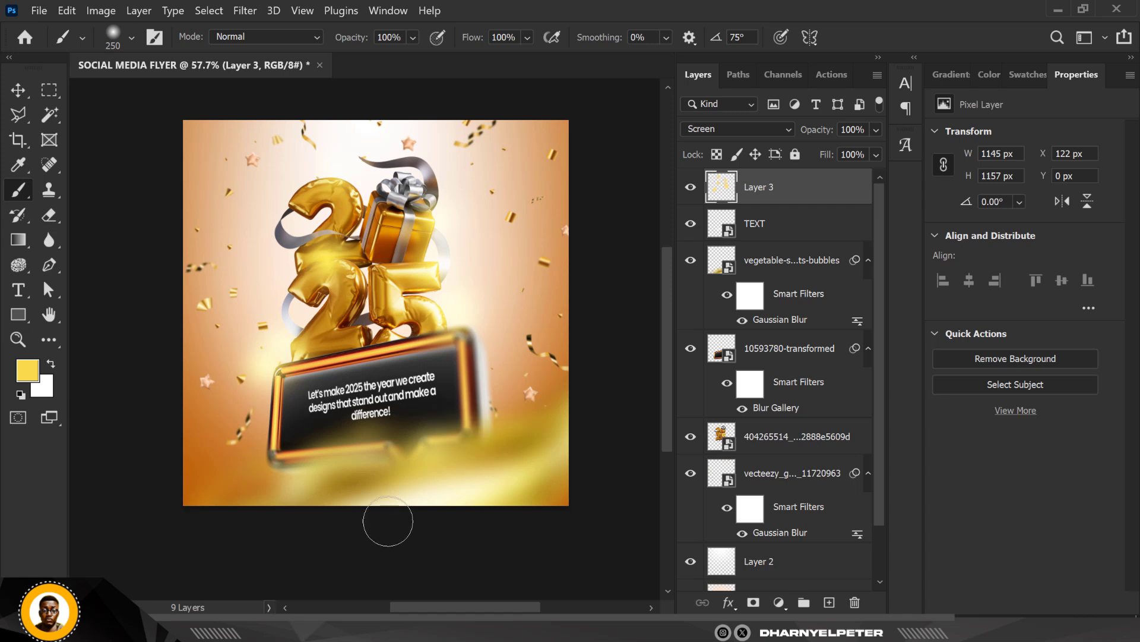
# Step: Add large yellow glows over the top of the balloons and the sign's lower-right corner with the brush at 700 px
pyautogui.press(']')
pyautogui.press(']')
pyautogui.press(']')
pyautogui.press(']')
pyautogui.press(']')
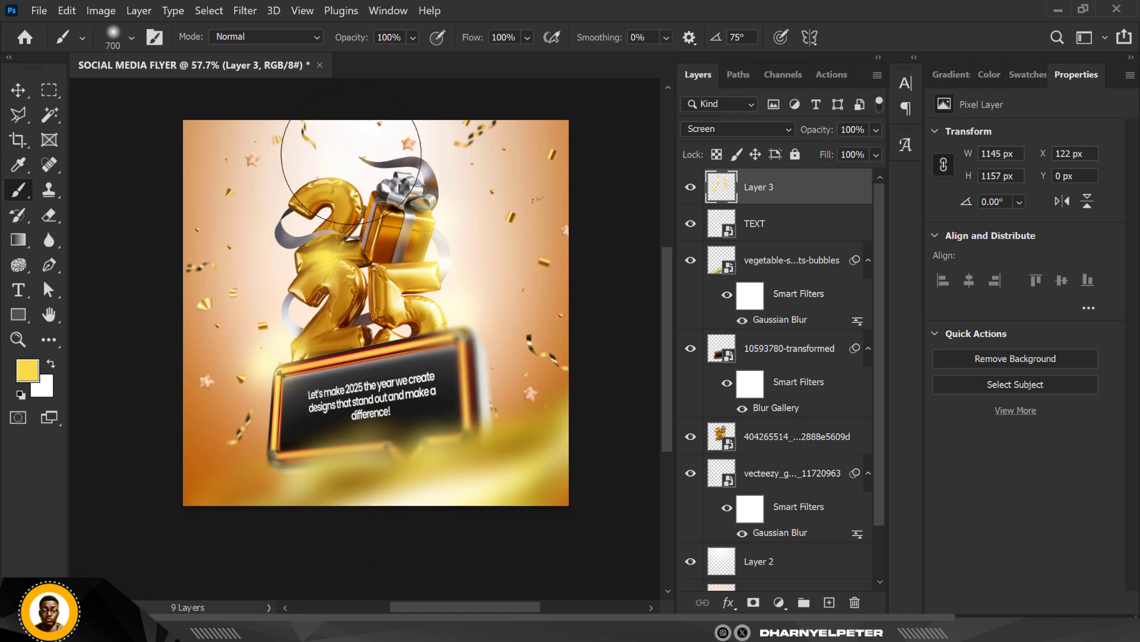
pyautogui.click(321, 232)
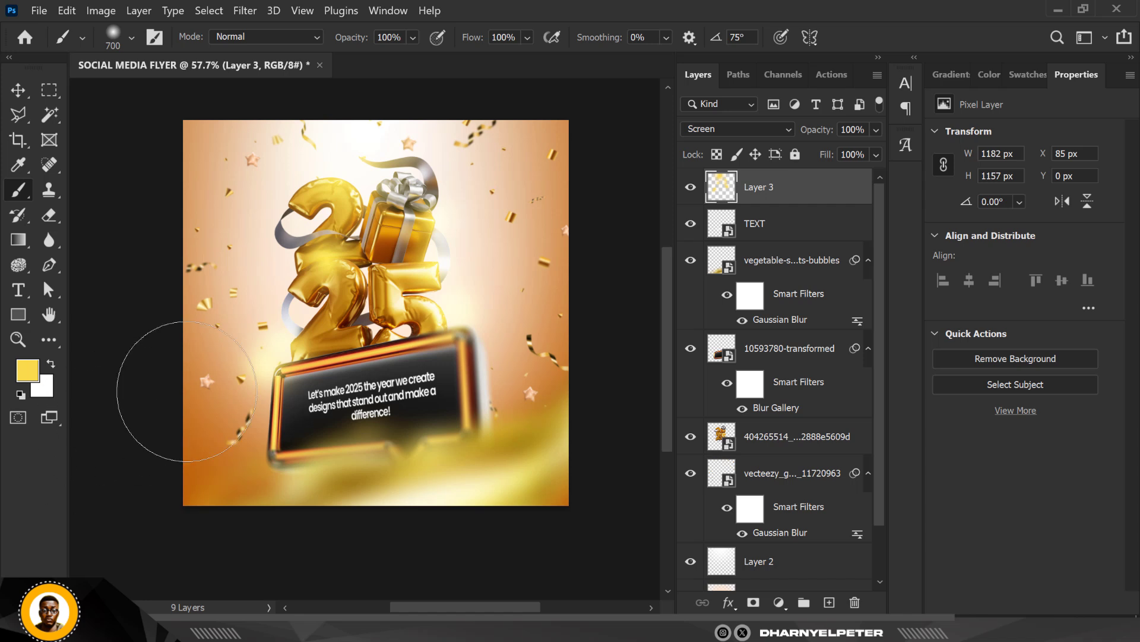
pyautogui.click(249, 428)
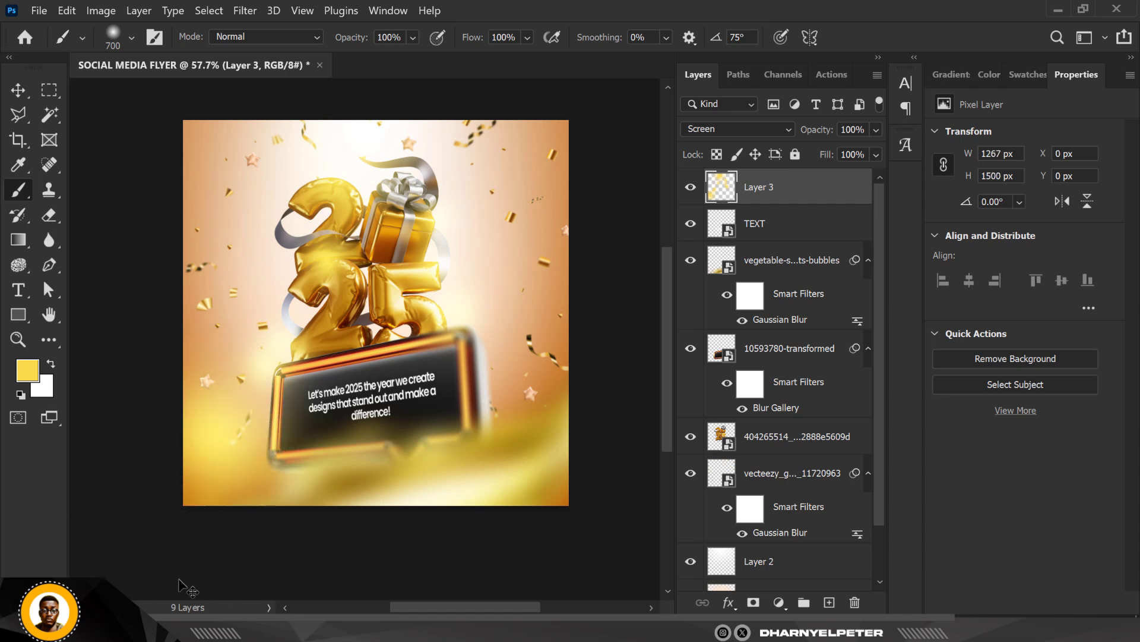
pyautogui.hotkey('ctrl', 'z')
pyautogui.click(443, 452)
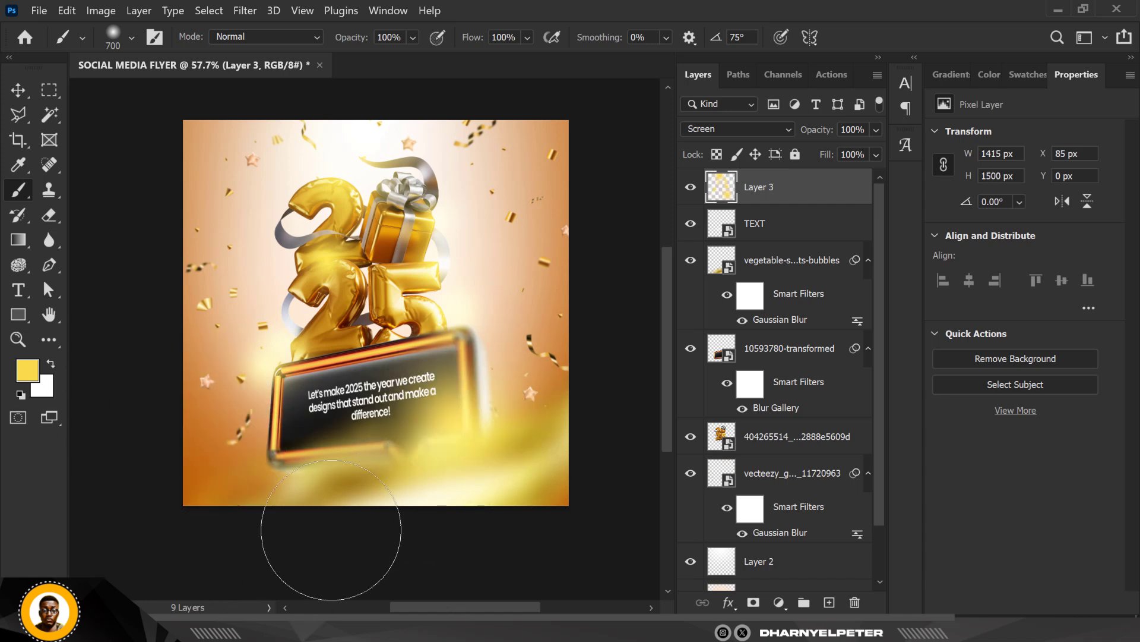
pyautogui.click(17, 91)
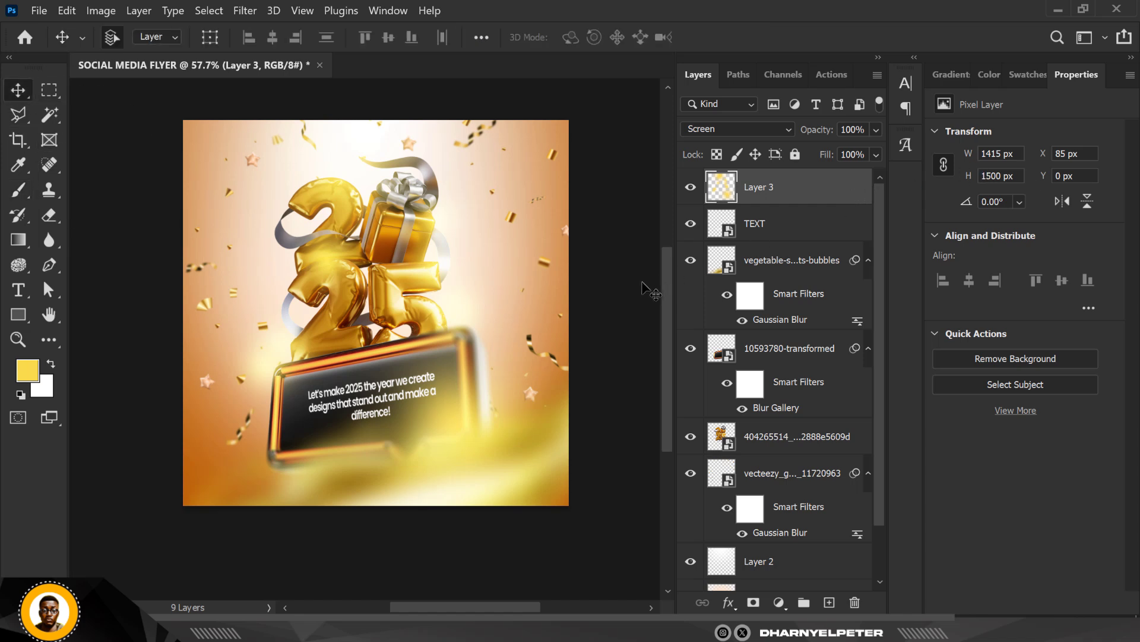
# Step: Recolor the Color Fill 1 background layer to golden yellow #f7c000
pyautogui.scroll(-2, 784, 481)
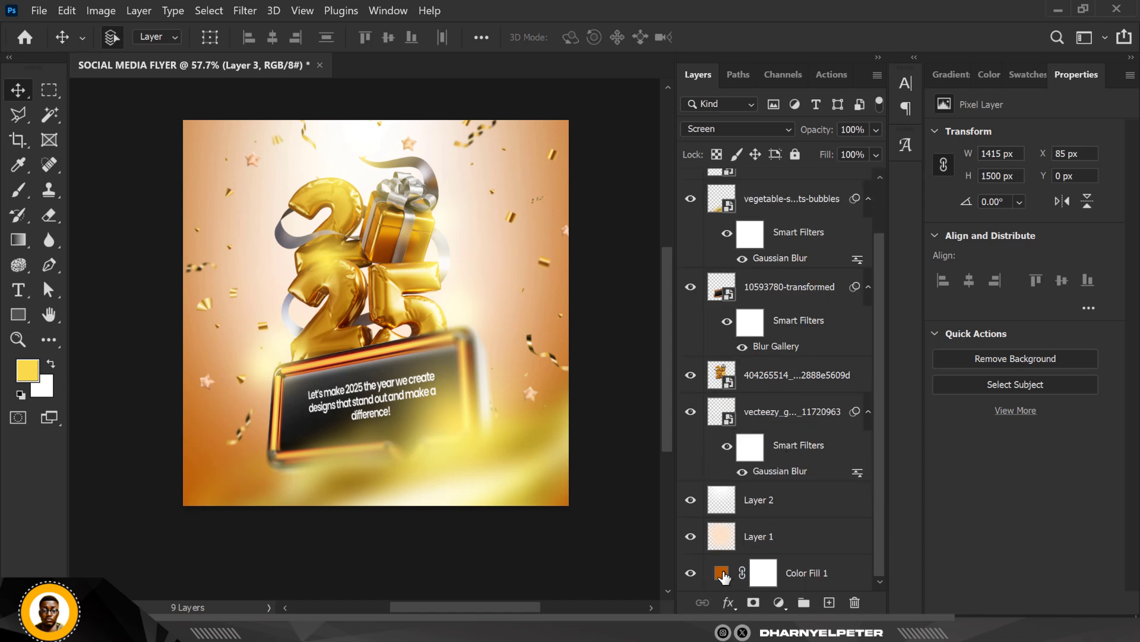
pyautogui.scroll(2, 790, 203)
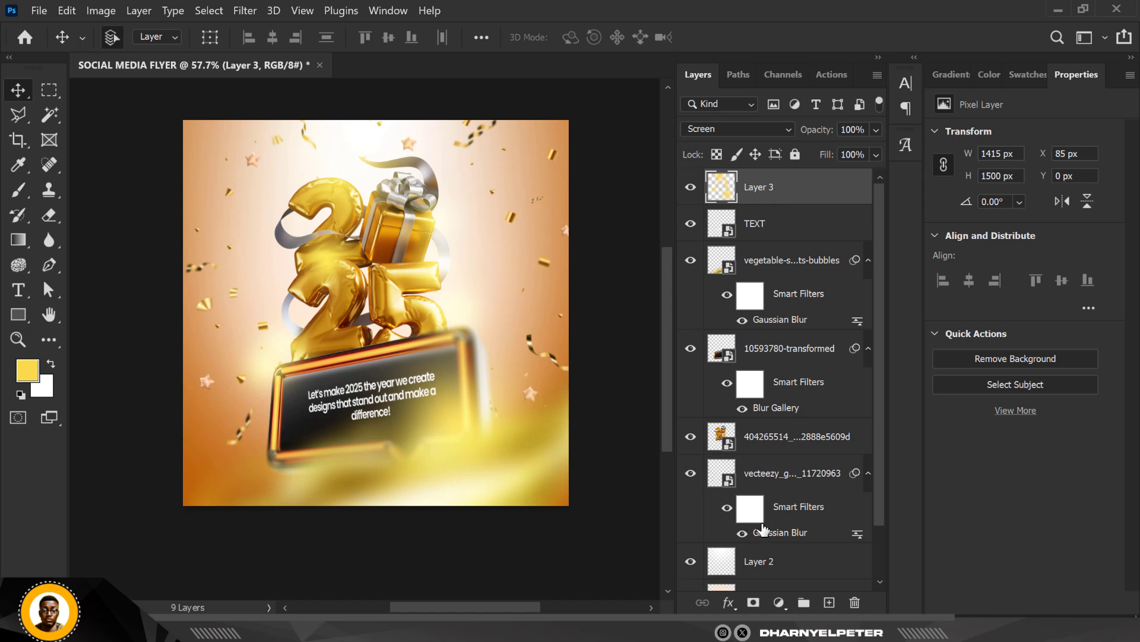
pyautogui.scroll(-2, 763, 525)
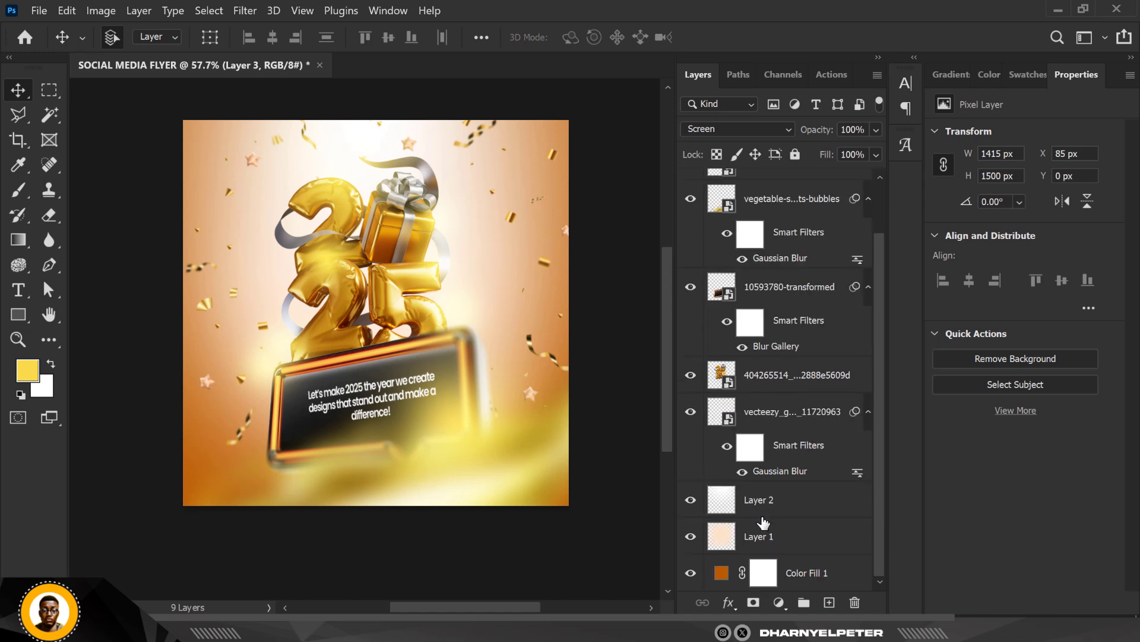
pyautogui.click(721, 582)
pyautogui.doubleClick(721, 575)
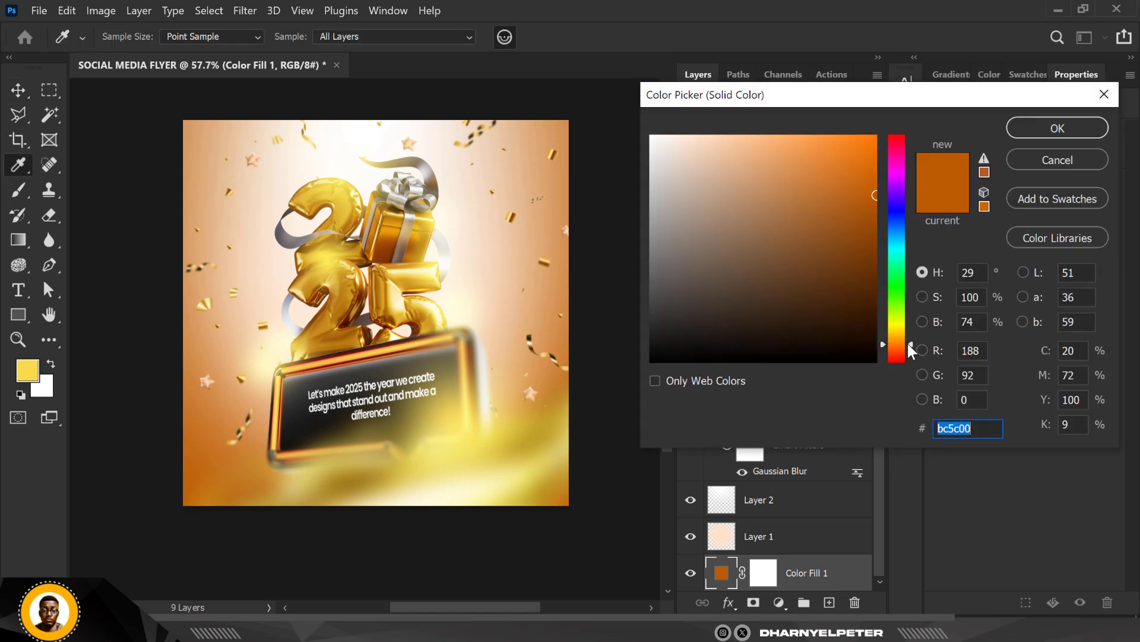
pyautogui.moveTo(908, 343); pyautogui.dragTo(907, 337)
pyautogui.moveTo(876, 191); pyautogui.dragTo(889, 196)
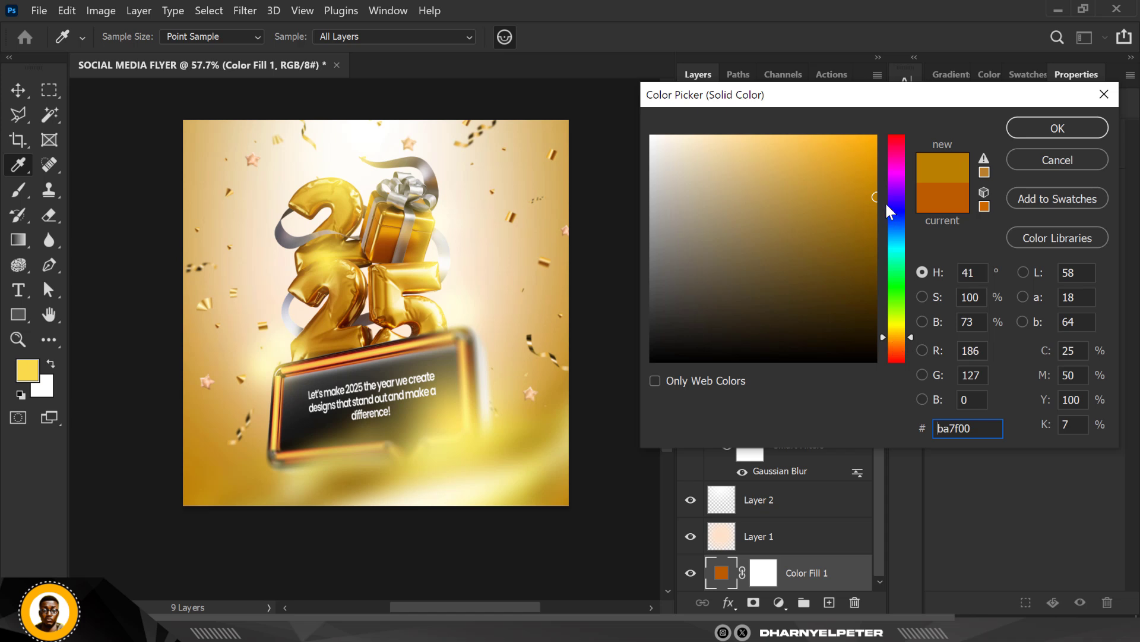
pyautogui.moveTo(877, 197); pyautogui.dragTo(878, 142)
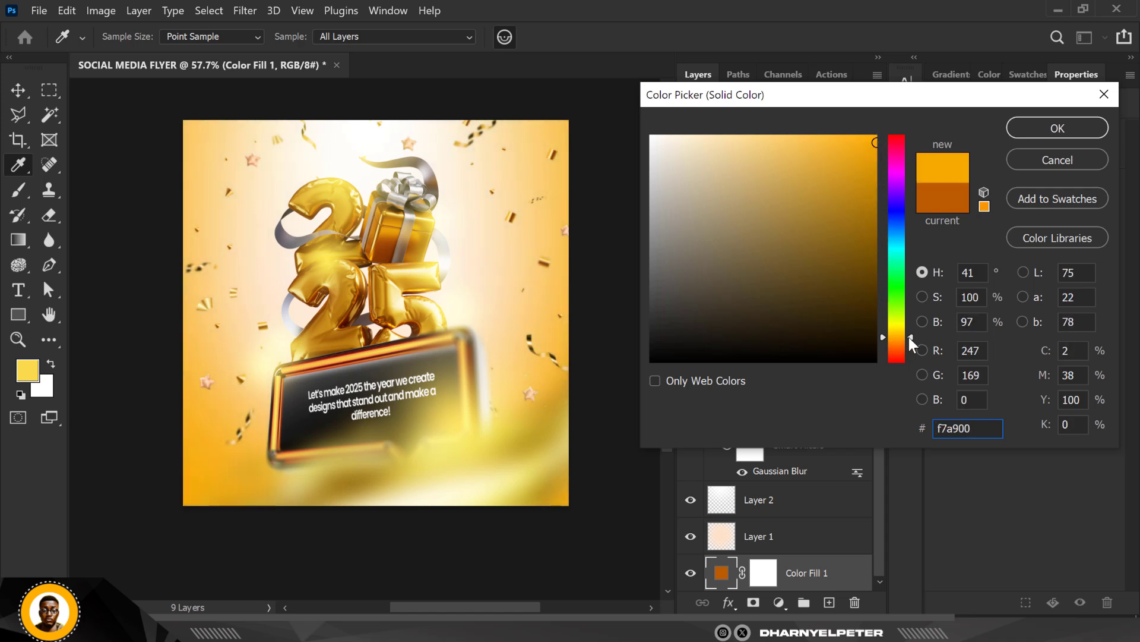
pyautogui.moveTo(909, 337); pyautogui.dragTo(907, 332)
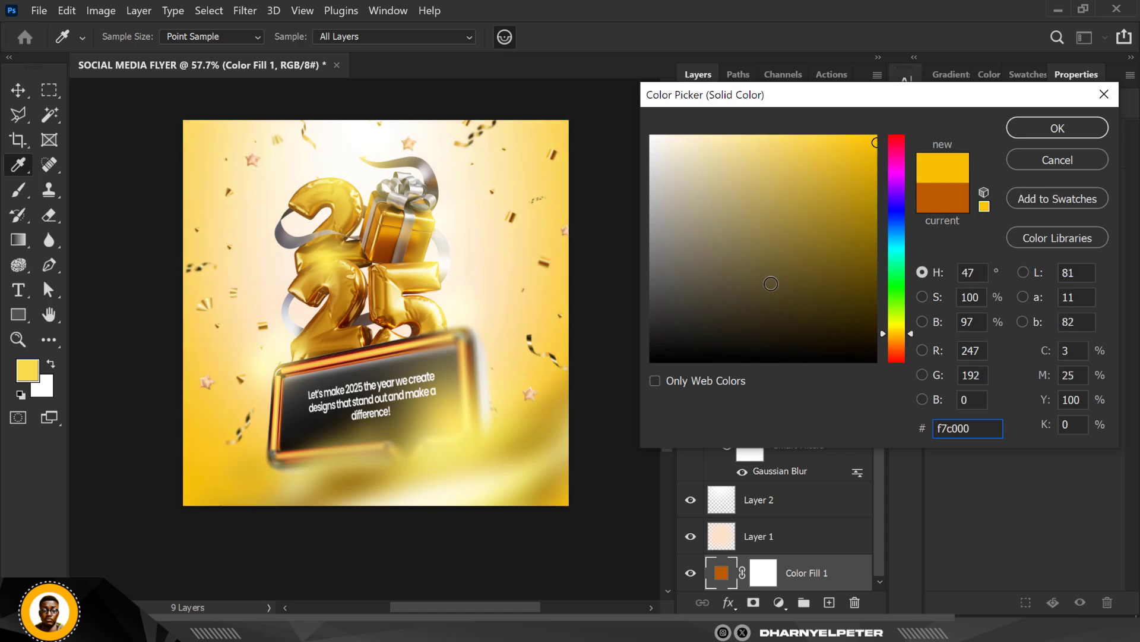
pyautogui.doubleClick(972, 429)
pyautogui.click(1071, 132)
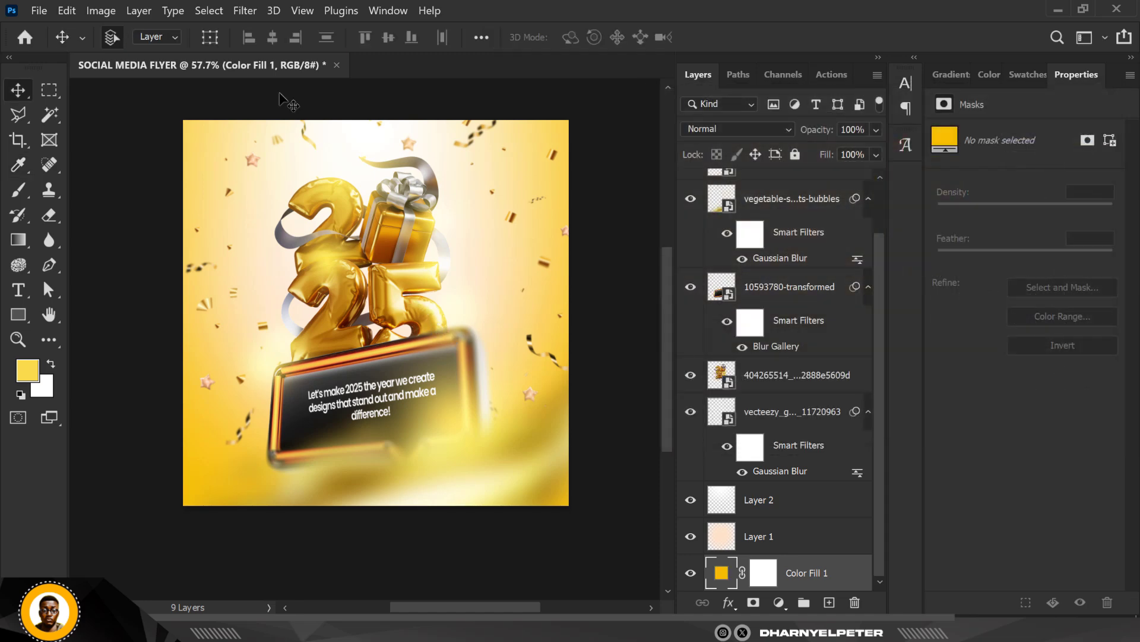
# Step: Stamp all visible layers into a new merged layer above Layer 3 and convert it to a smart object
pyautogui.scroll(2, 814, 237)
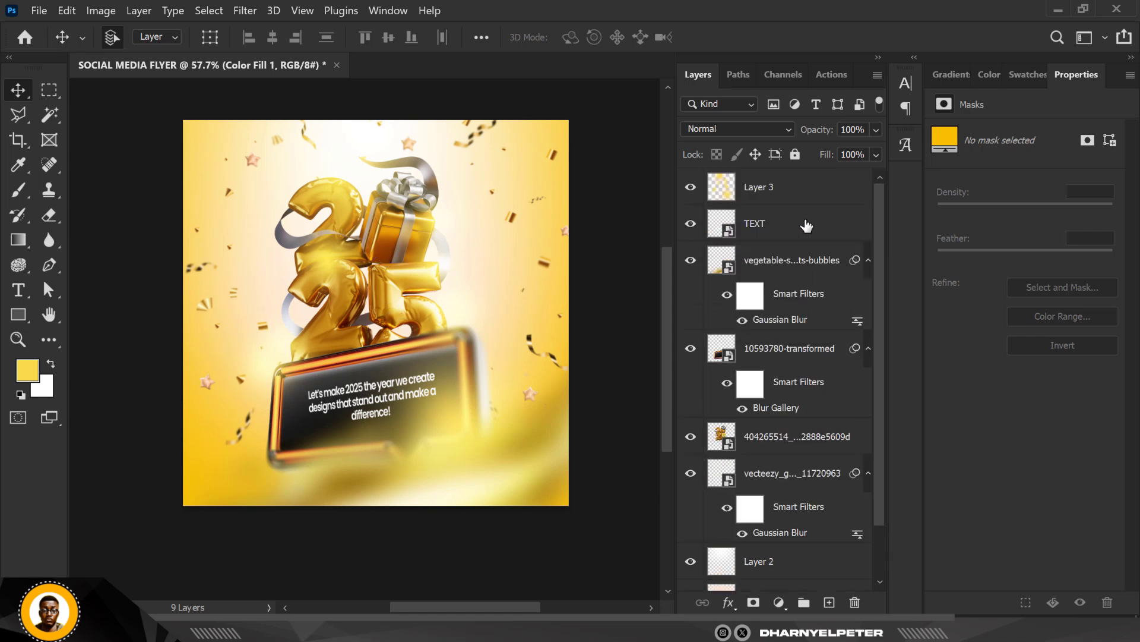
pyautogui.click(790, 202)
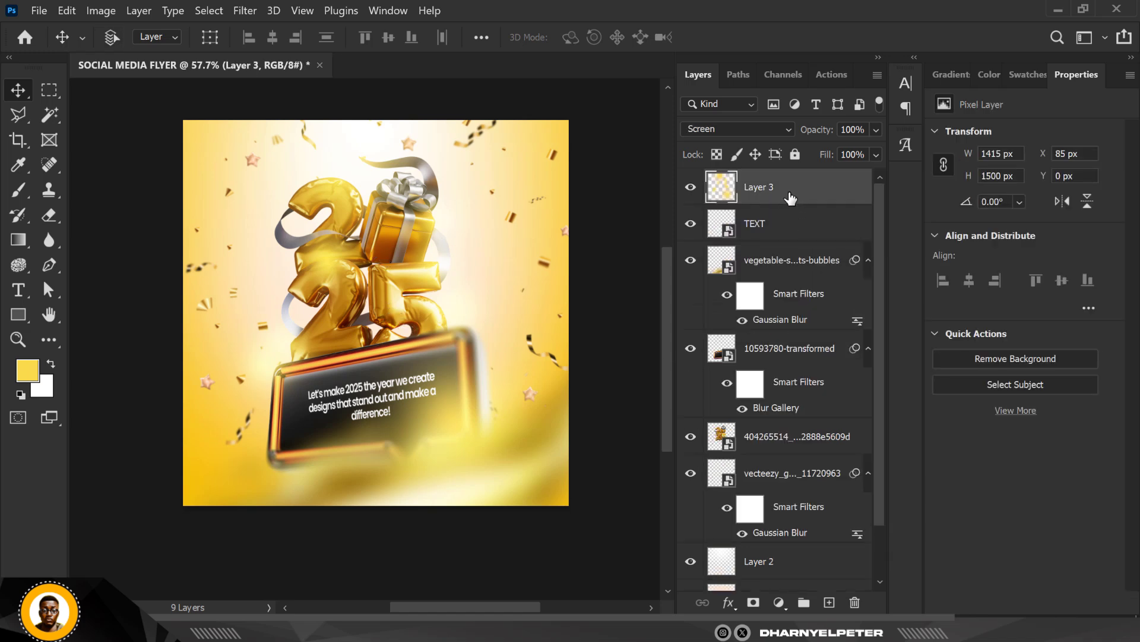
pyautogui.hotkey('ctrl', 'alt', 'shift', 'e')
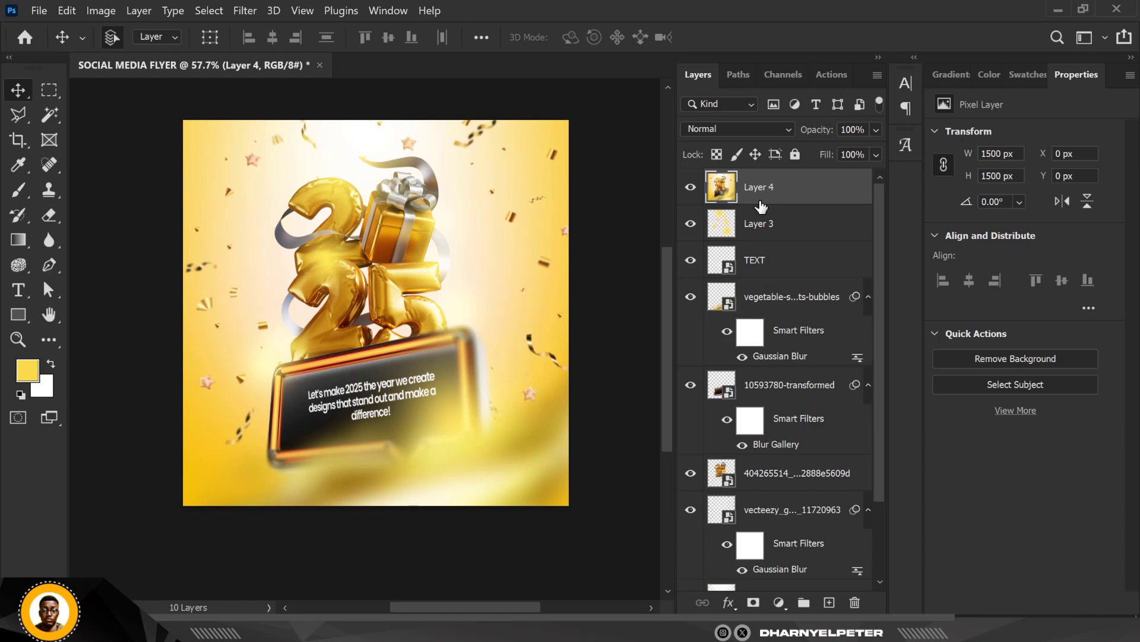
pyautogui.rightClick(809, 199)
pyautogui.click(881, 247)
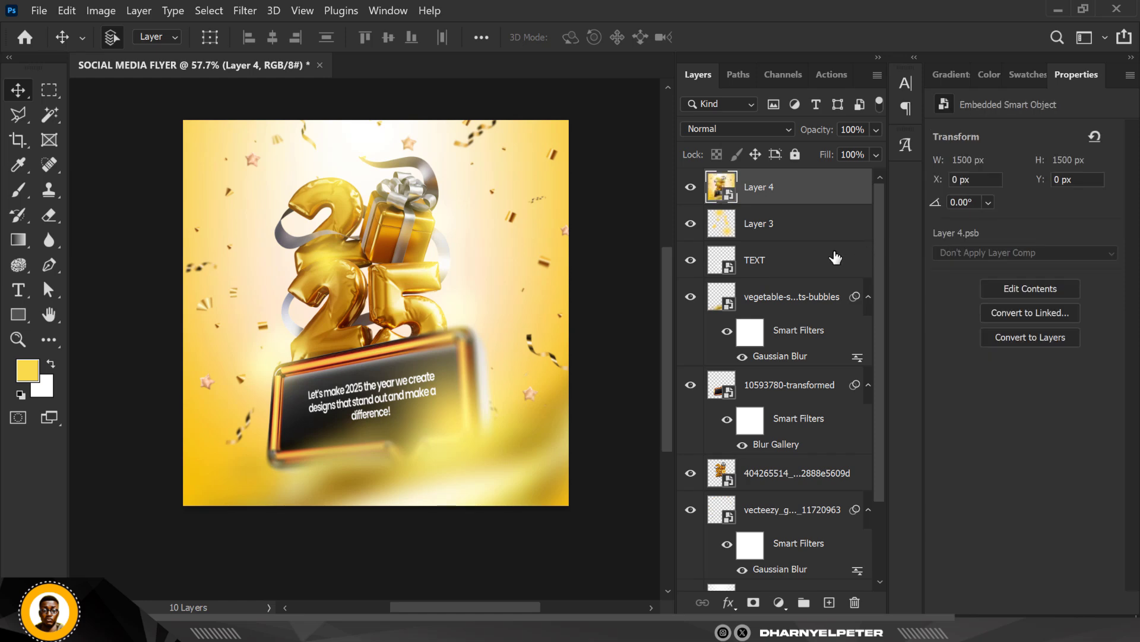
# Step: Start the Camera Raw filter on the Layer 4 smart object and set Highlights to +13
pyautogui.click(252, 10)
pyautogui.click(280, 124)
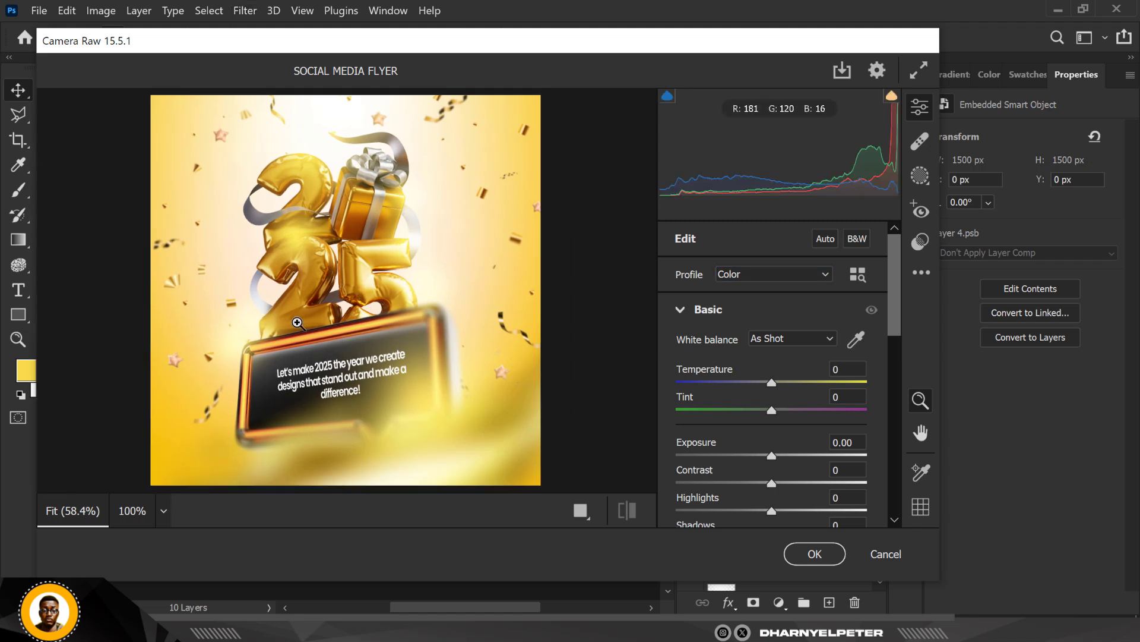
pyautogui.scroll(-2, 783, 457)
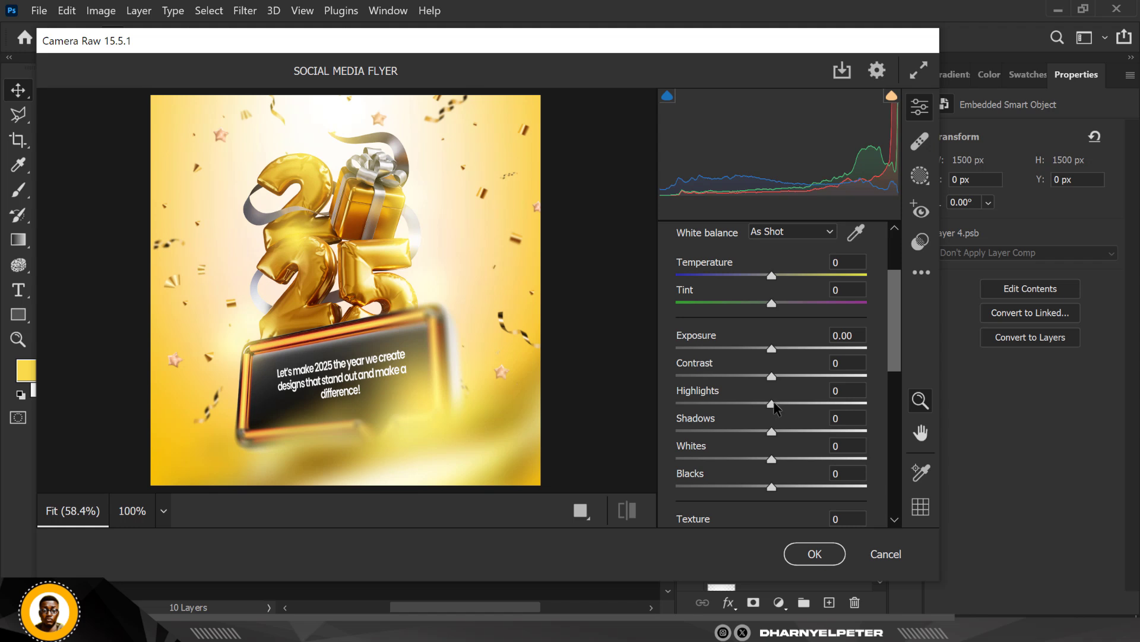
pyautogui.moveTo(772, 404); pyautogui.dragTo(790, 409)
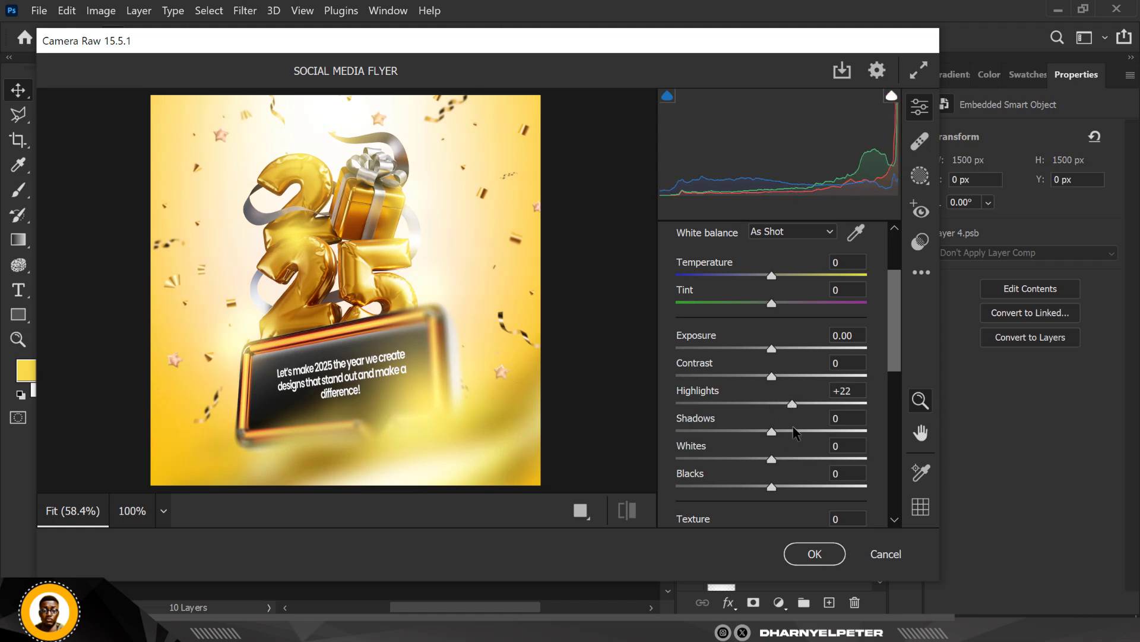
pyautogui.moveTo(793, 426); pyautogui.dragTo(786, 440)
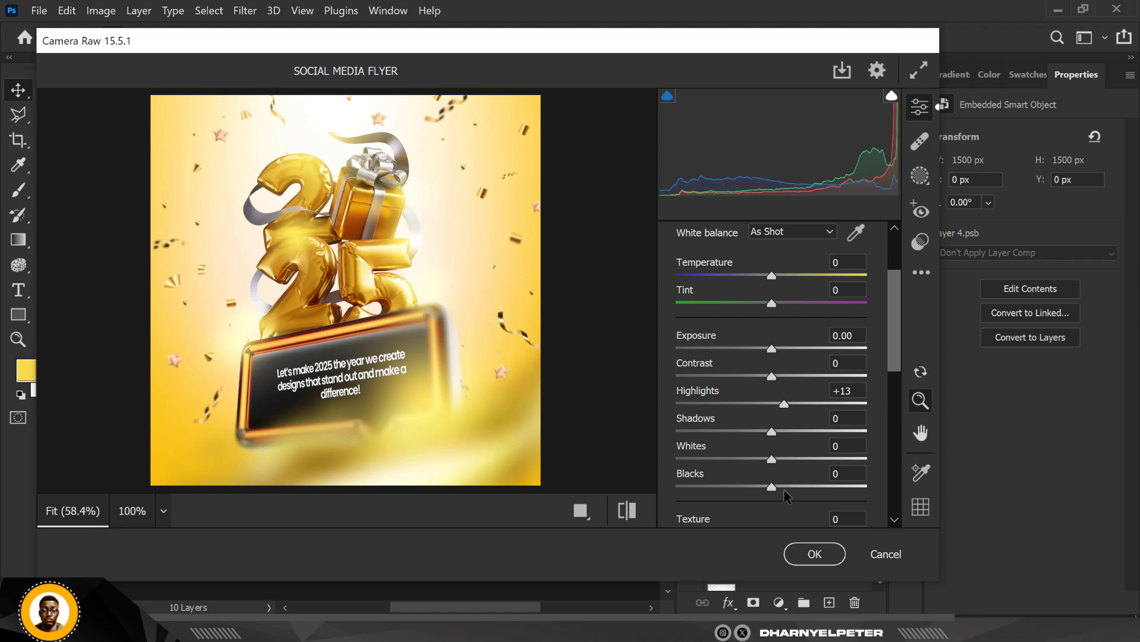
# Step: Set Texture to +26 and Clarity to +11, raise Dehaze slightly, and apply the Camera Raw filter
pyautogui.scroll(-3, 784, 484)
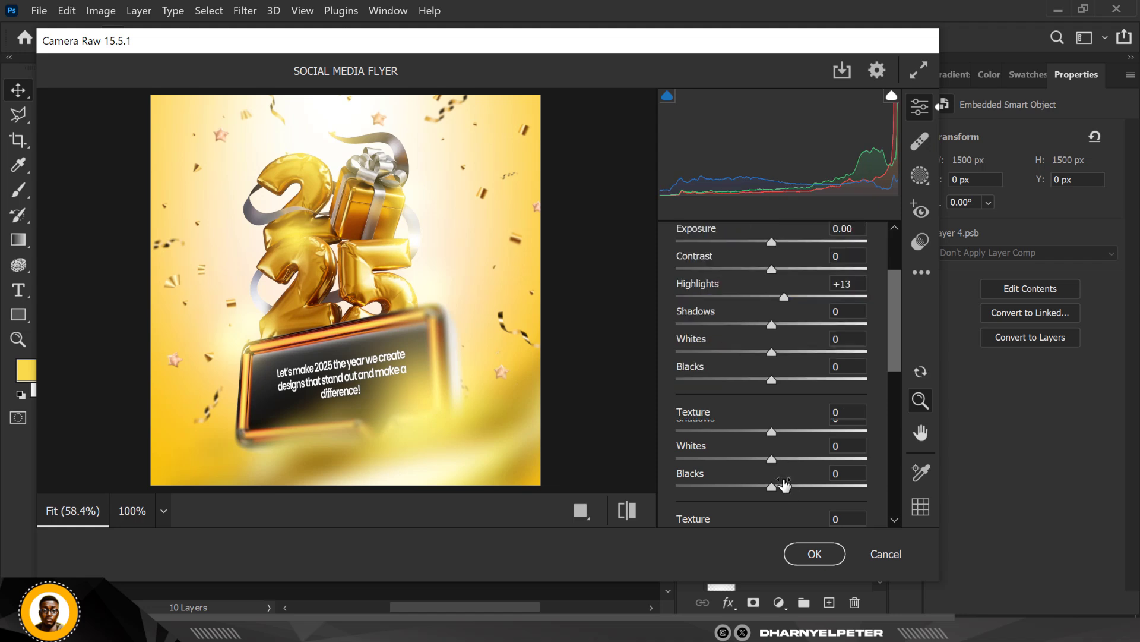
pyautogui.click(786, 426)
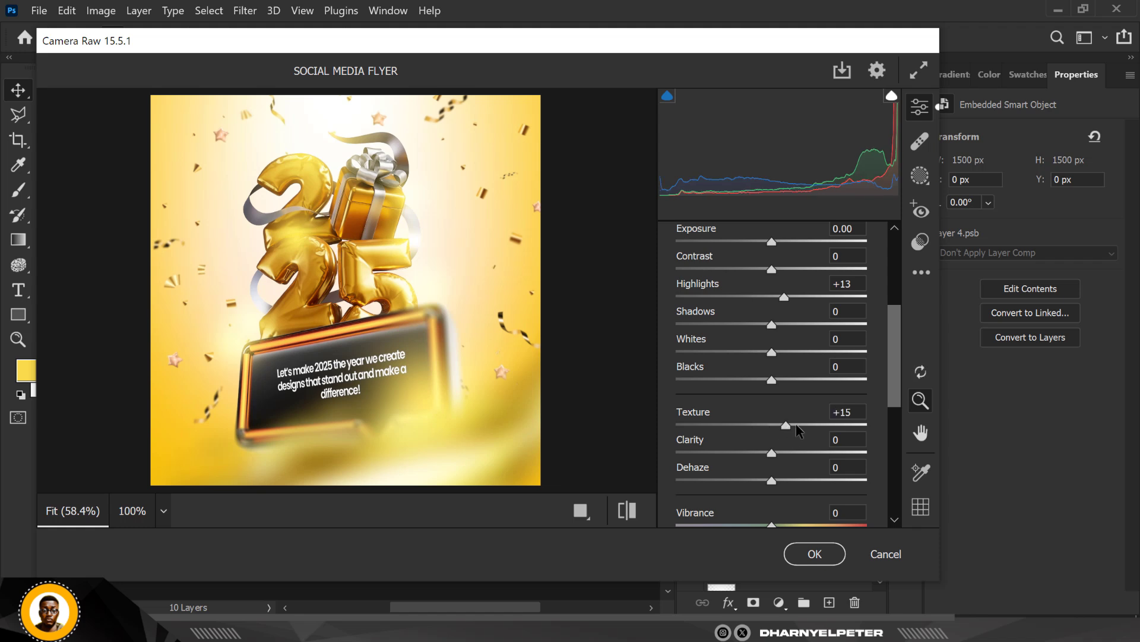
pyautogui.click(796, 426)
pyautogui.click(782, 452)
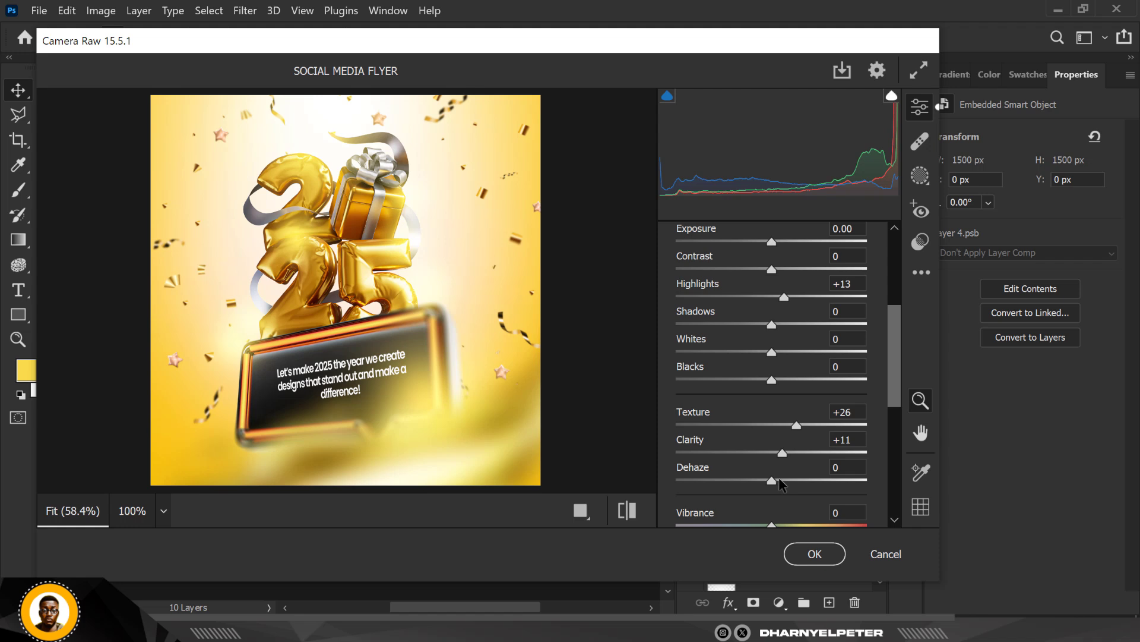
pyautogui.click(780, 480)
pyautogui.click(807, 557)
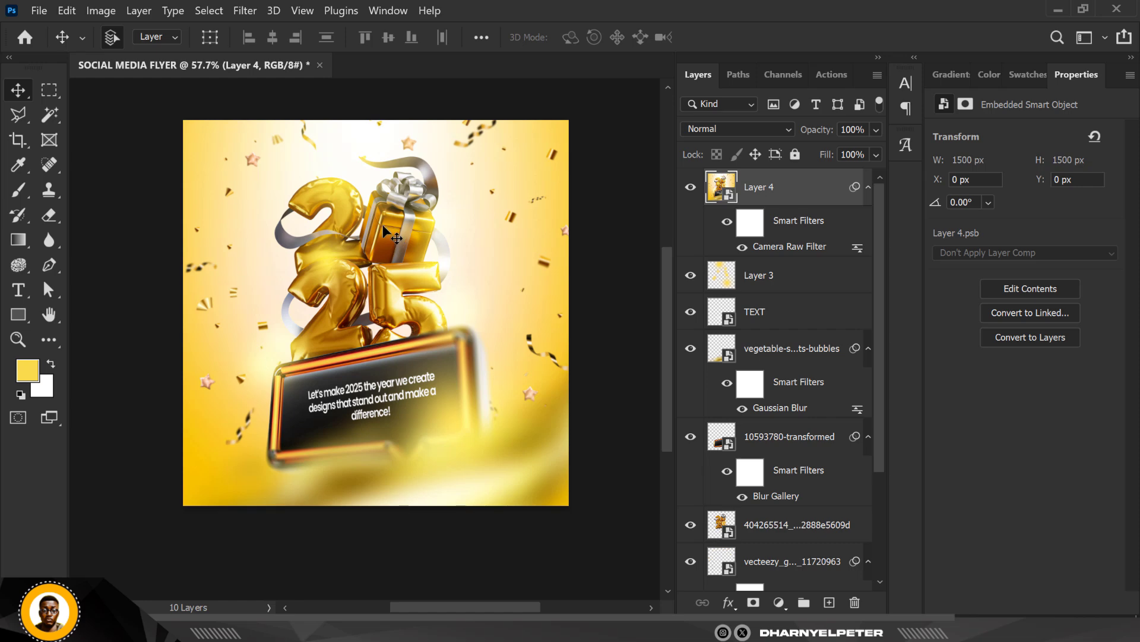
# Step: Add a Color Balance adjustment layer above Layer 4, shifting its midtones toward red and setting Yellow–Blue to -11
pyautogui.scroll(2, 383, 225)
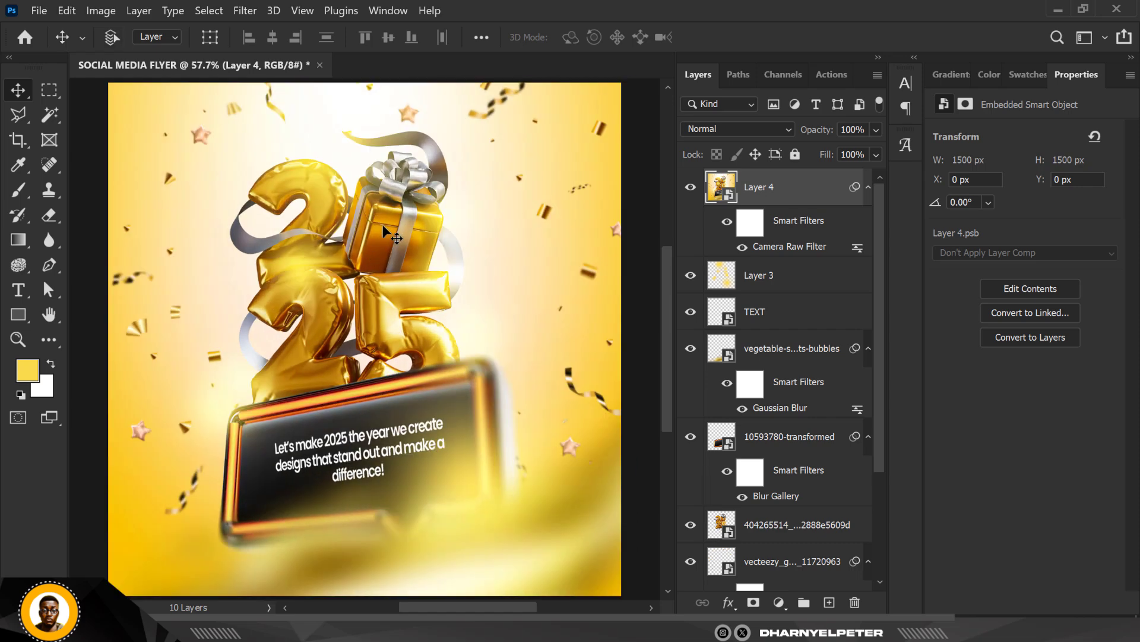
pyautogui.click(778, 604)
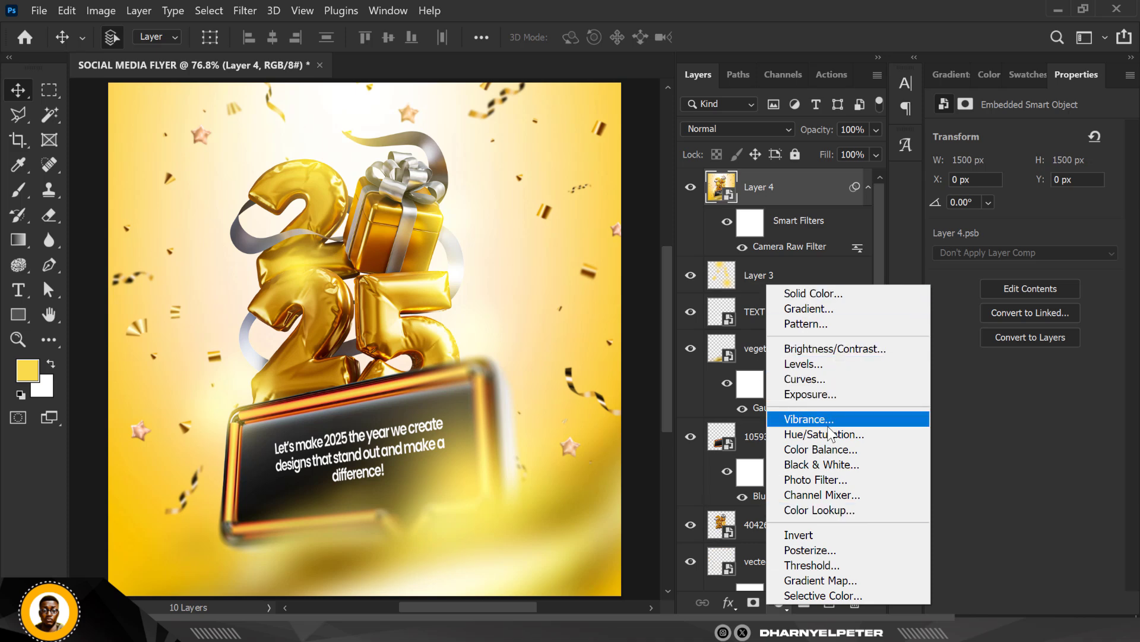
pyautogui.click(824, 450)
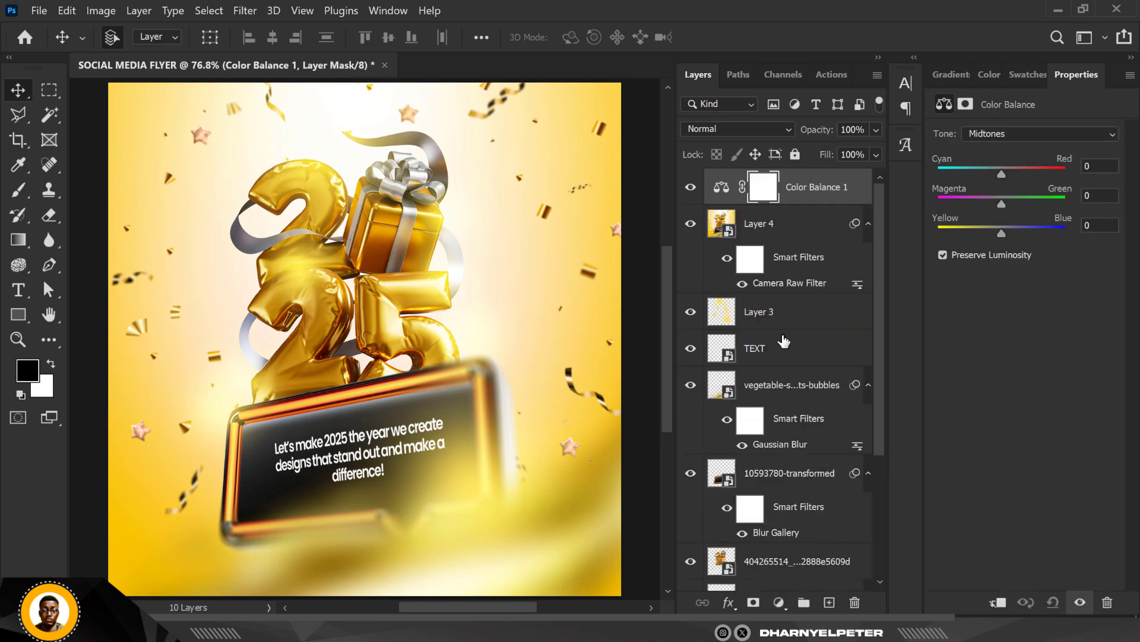
pyautogui.scroll(-2, 439, 232)
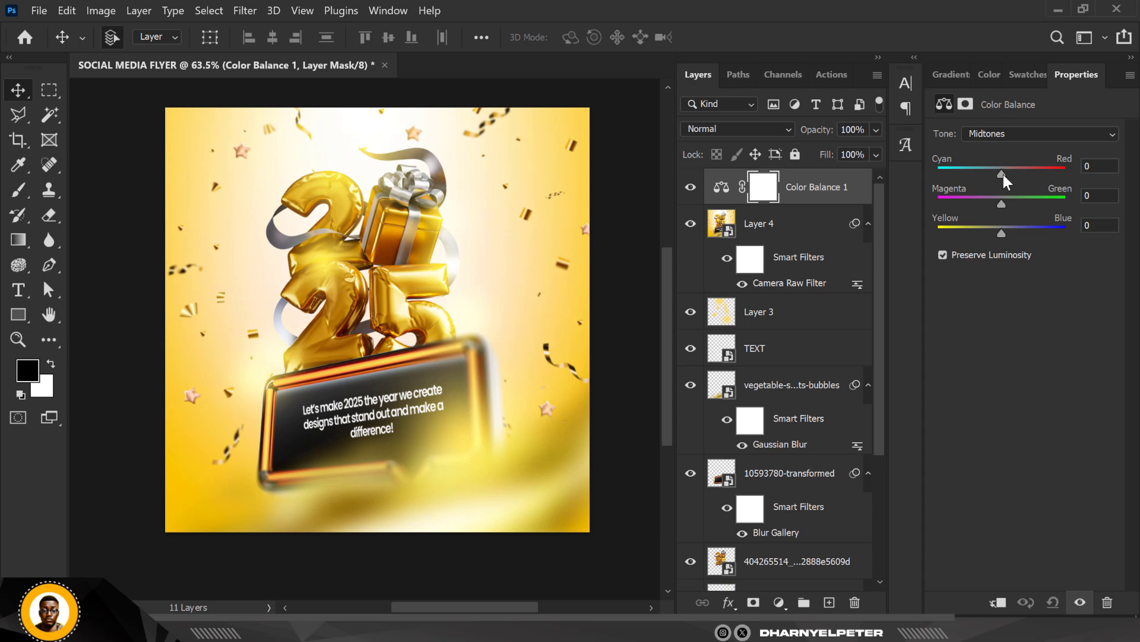
pyautogui.moveTo(1004, 175); pyautogui.dragTo(1017, 174)
pyautogui.moveTo(1018, 172); pyautogui.dragTo(1018, 173)
pyautogui.moveTo(1004, 234); pyautogui.dragTo(993, 234)
# Step: Set the Color Balance shadows' Yellow–Blue value to +13
pyautogui.click(1023, 134)
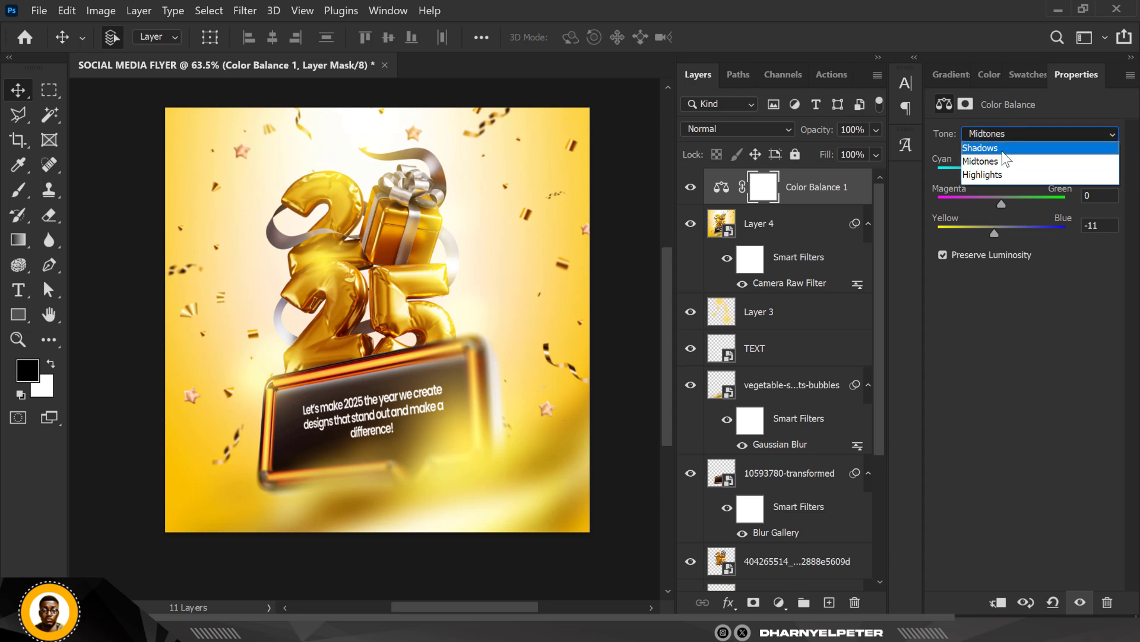
pyautogui.click(1002, 146)
pyautogui.moveTo(1004, 231); pyautogui.dragTo(1010, 233)
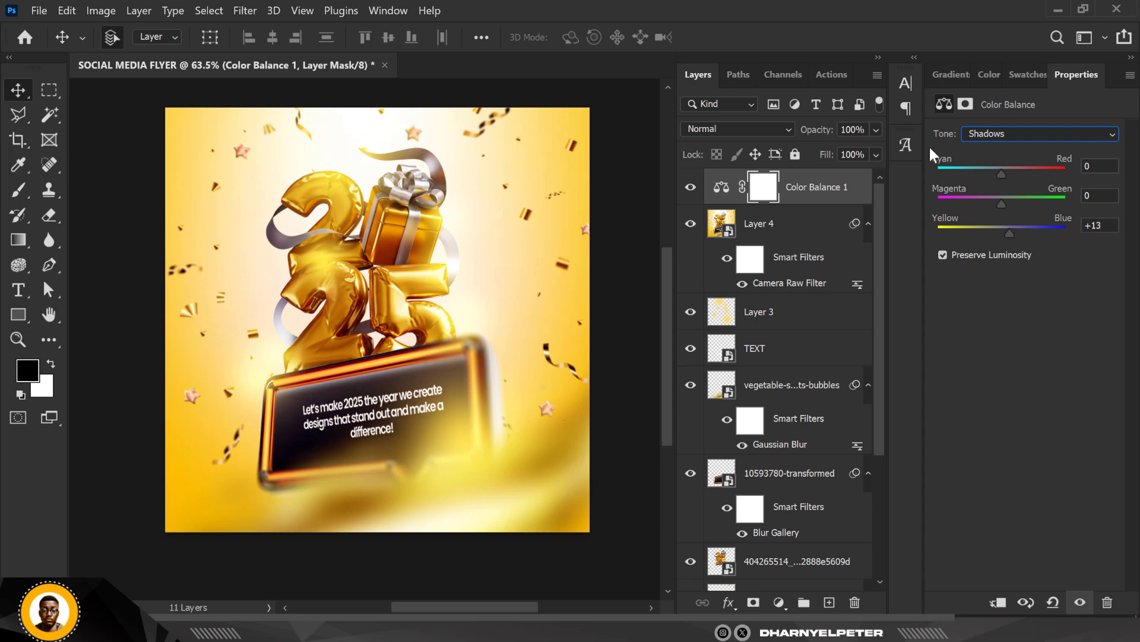
# Step: Set the Color Balance highlights to Cyan–Red +11, Magenta–Green +6 and Yellow–Blue -7
pyautogui.click(1002, 134)
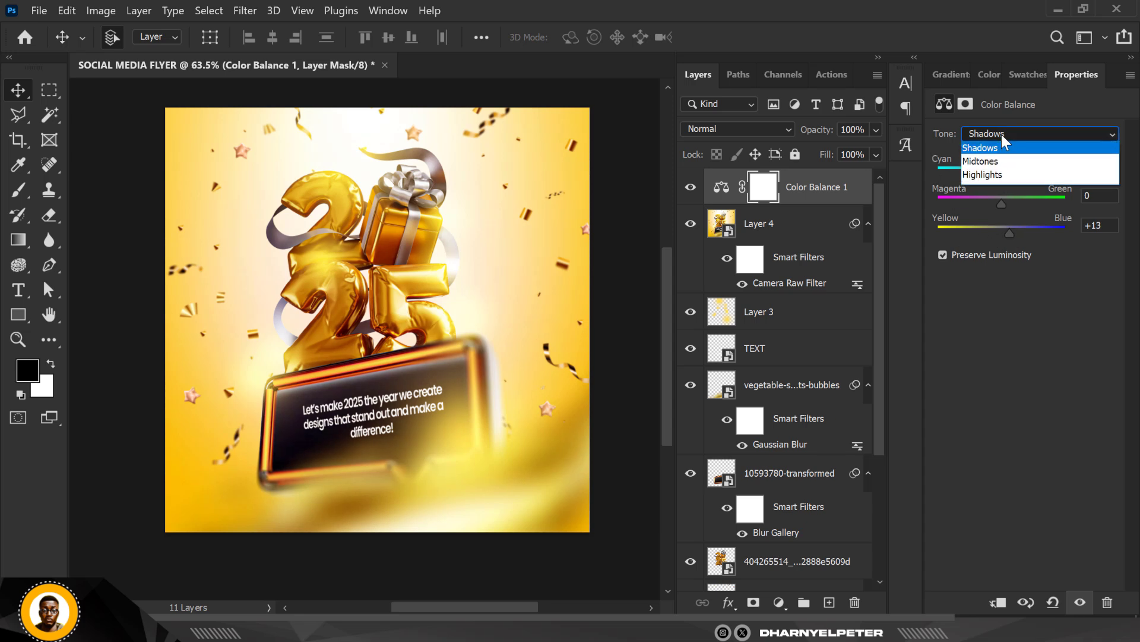
pyautogui.click(992, 174)
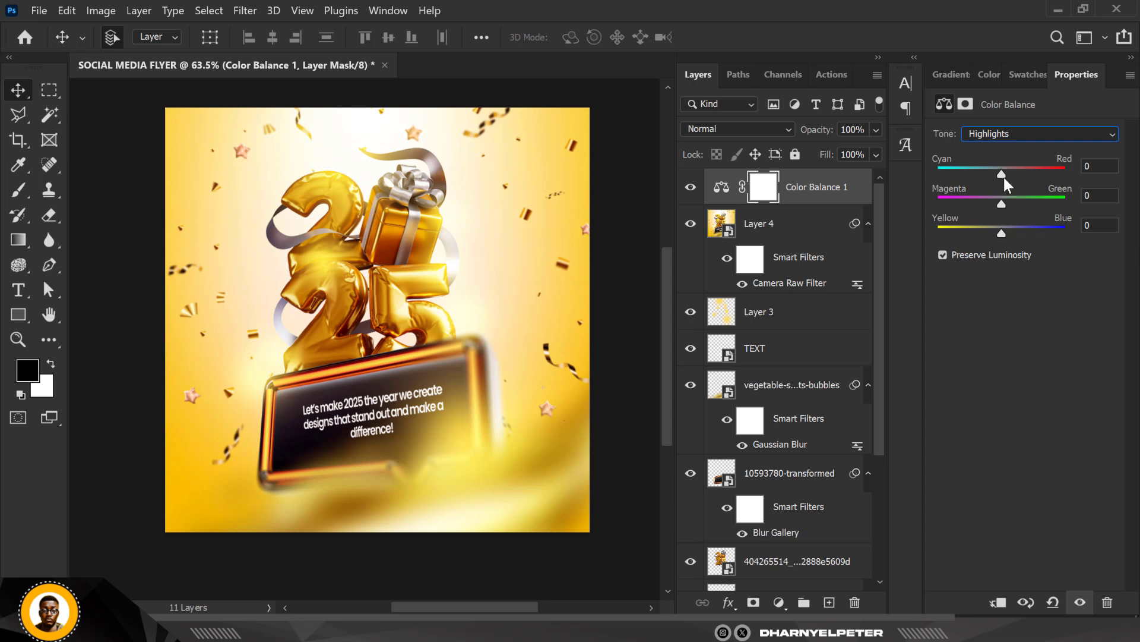
pyautogui.moveTo(1002, 170)
pyautogui.mouseDown()
pyautogui.moveTo(989, 172)
pyautogui.moveTo(1010, 172)
pyautogui.mouseUp()
pyautogui.moveTo(1002, 232); pyautogui.dragTo(1004, 201)
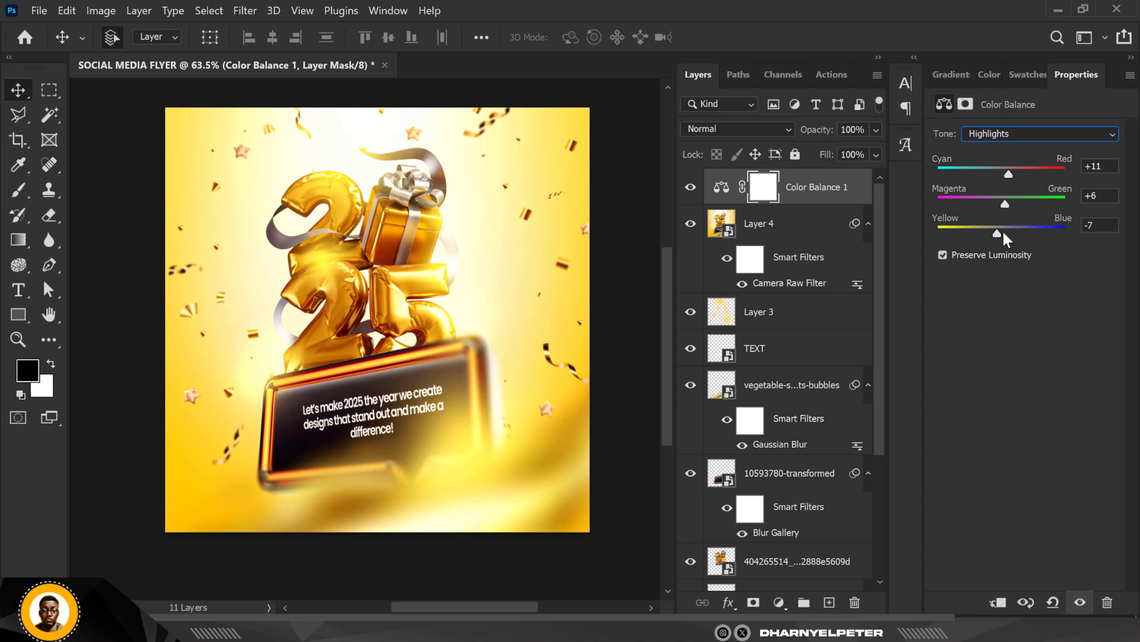
# Step: Set the Color Balance midtones' Cyan–Red value to -10 and compare the flyer with the adjustment hidden and shown
pyautogui.click(1020, 133)
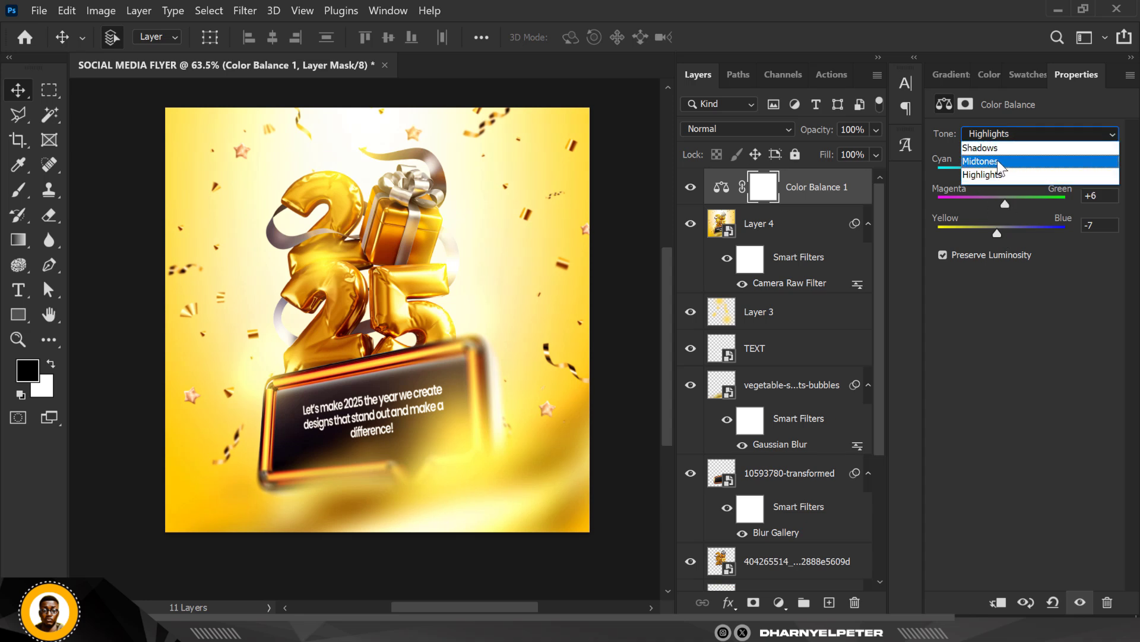
pyautogui.click(997, 162)
pyautogui.moveTo(1015, 179); pyautogui.dragTo(998, 177)
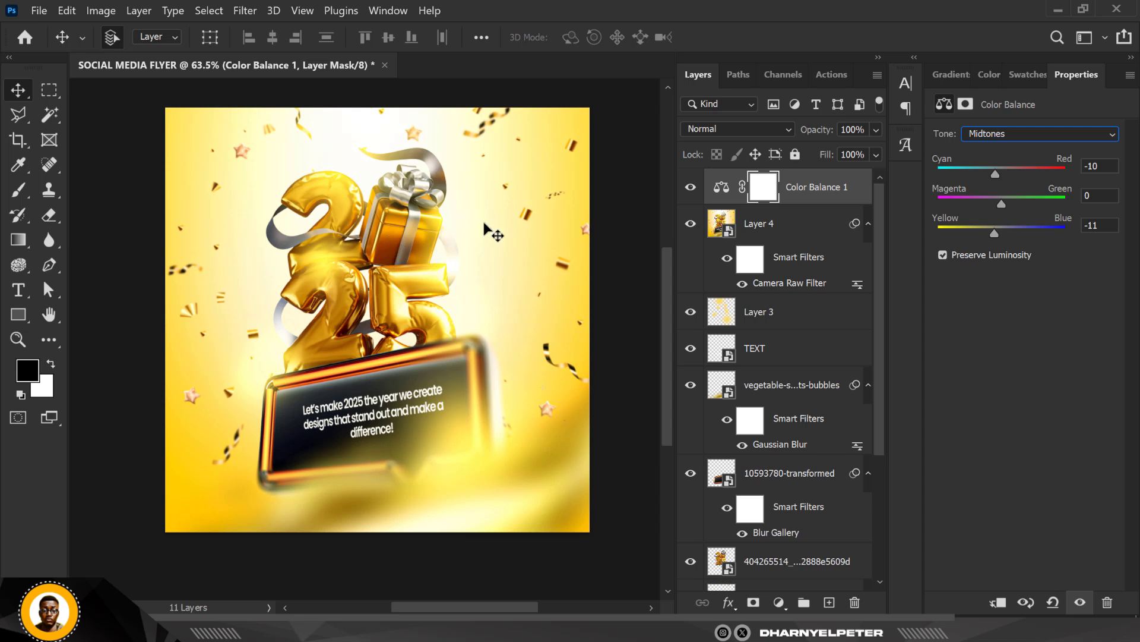
pyautogui.click(691, 187)
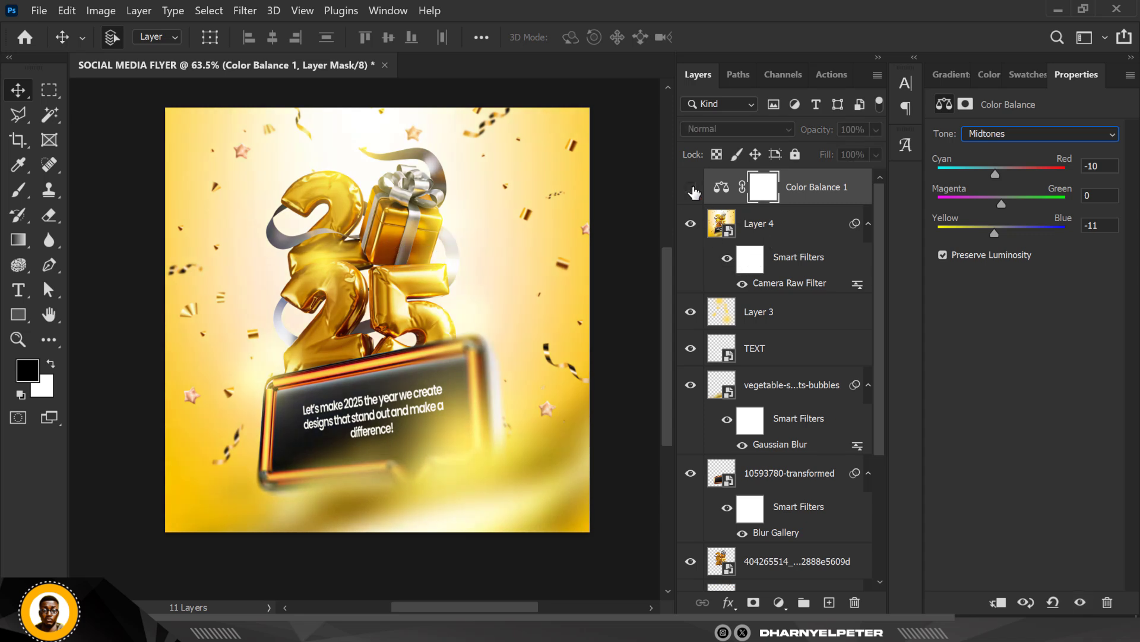
pyautogui.click(692, 189)
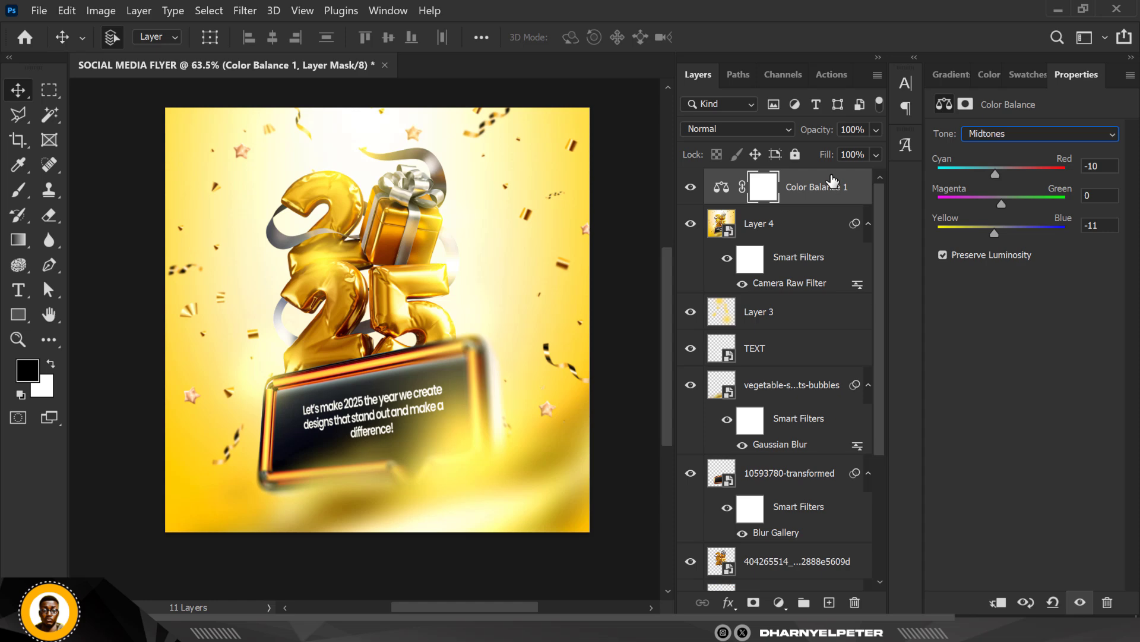
# Step: Stamp all visible layers into a new layer above Color Balance 1 and convert it to a smart object
pyautogui.moveTo(835, 181); pyautogui.dragTo(830, 168)
pyautogui.hotkey('ctrl', 'shift', 'alt', 'e')
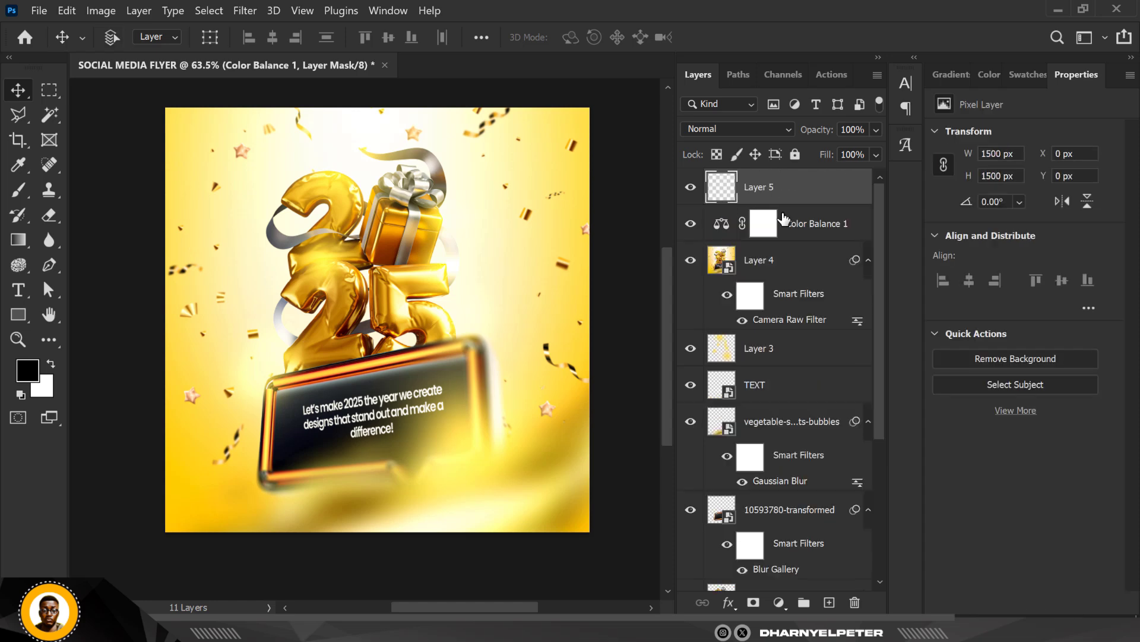
pyautogui.click(772, 189)
pyautogui.rightClick(804, 195)
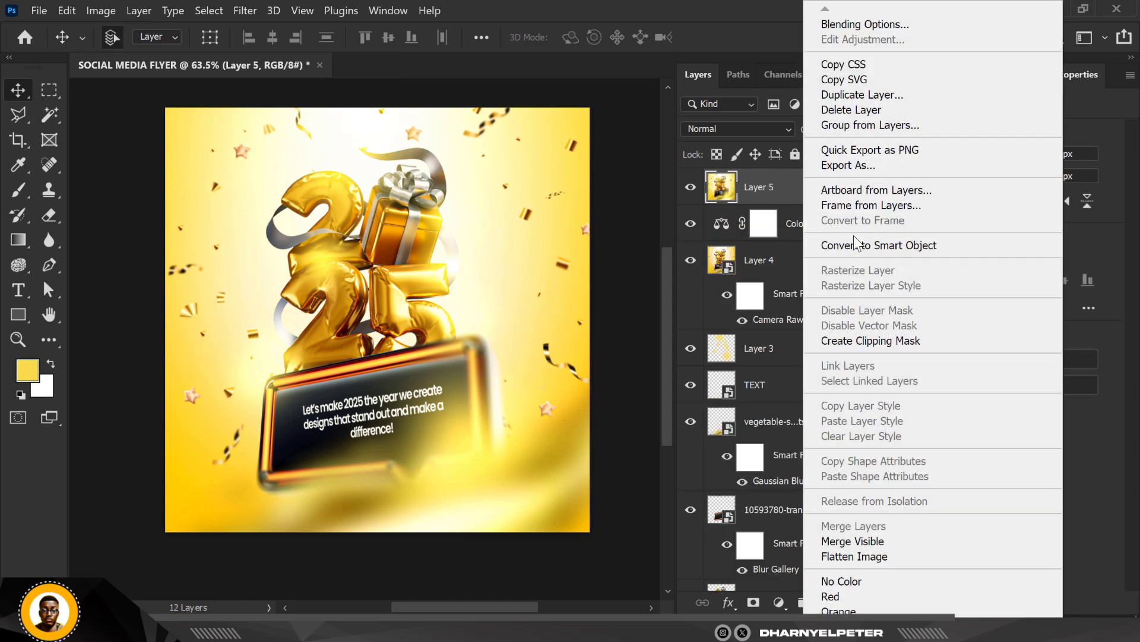
pyautogui.click(873, 245)
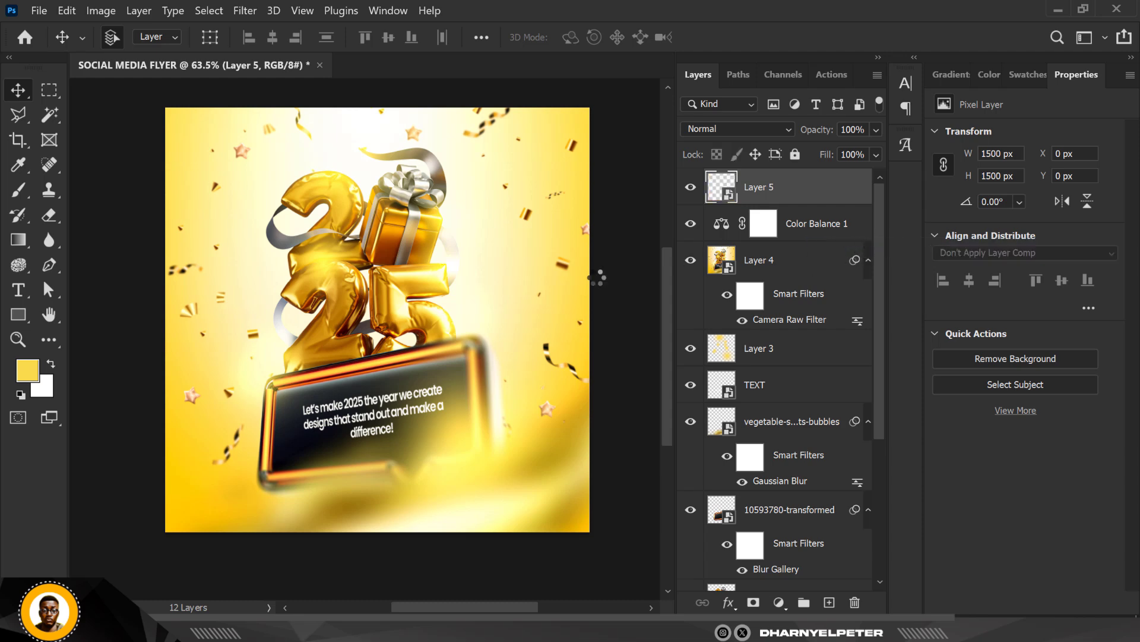
# Step: Apply an Add Noise filter of 5.82% to Layer 5 with Gaussian distribution and Monochromatic on
pyautogui.click(245, 12)
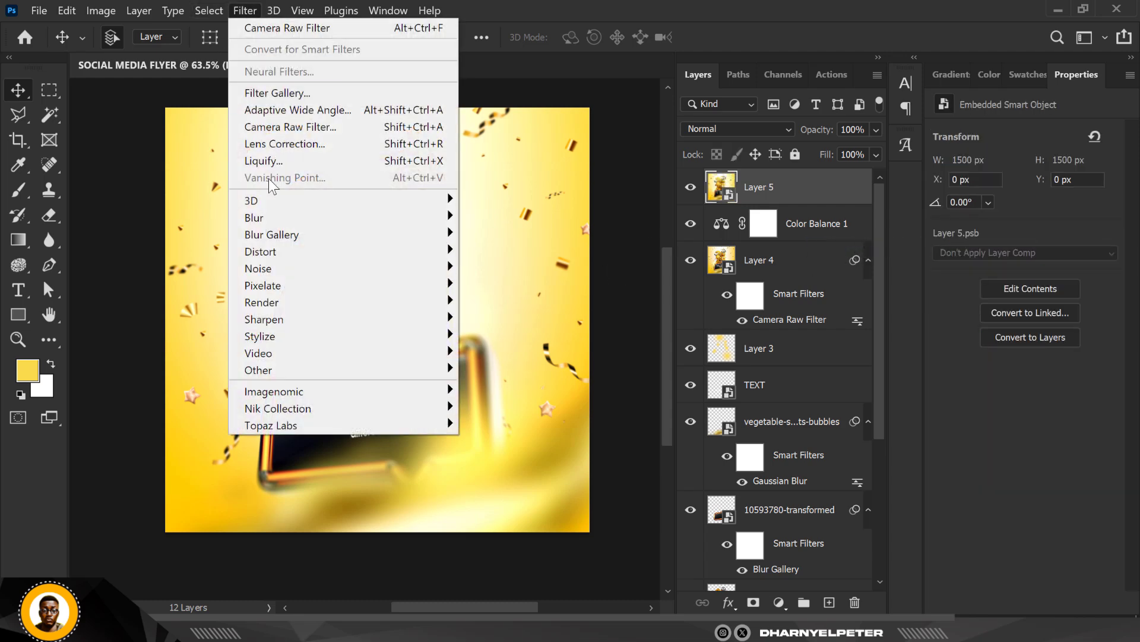
pyautogui.moveTo(285, 268)
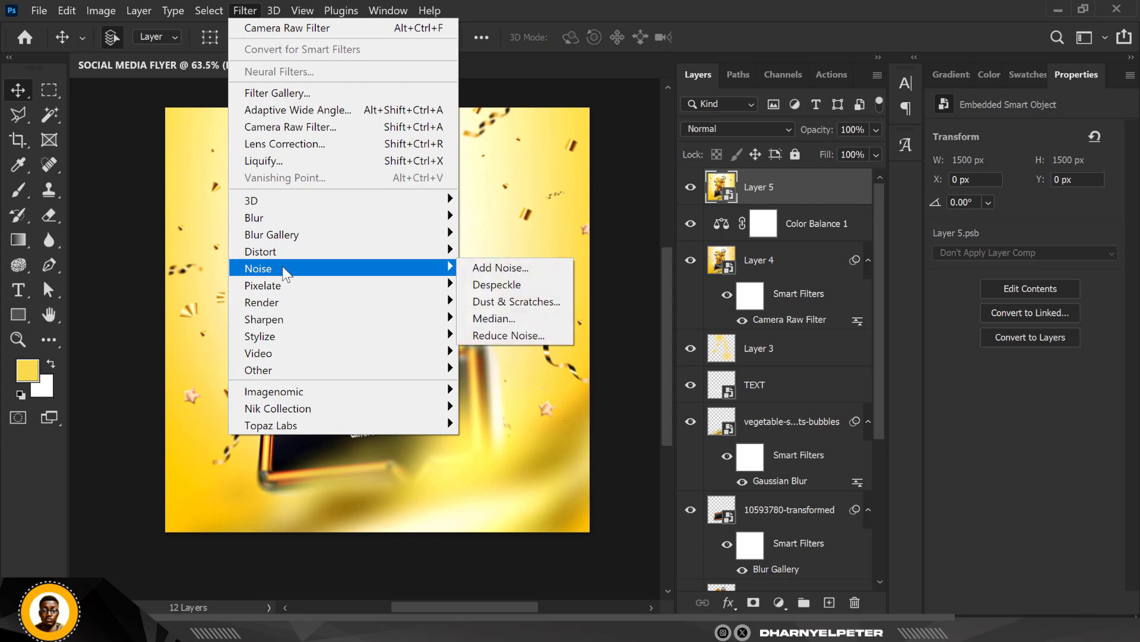
pyautogui.click(507, 261)
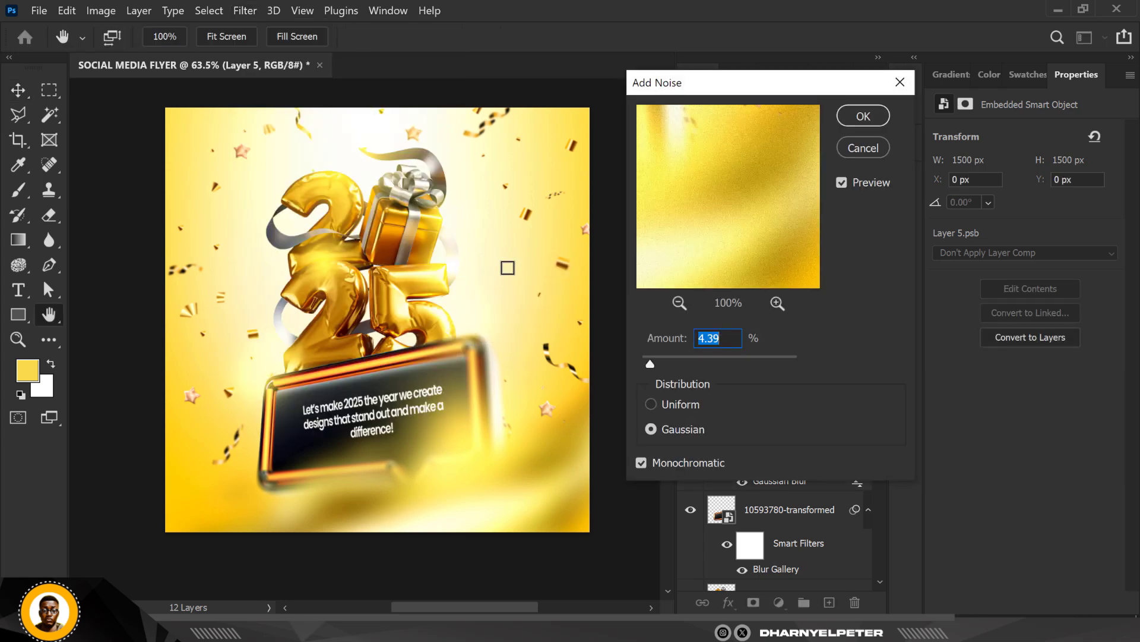
pyautogui.click(660, 357)
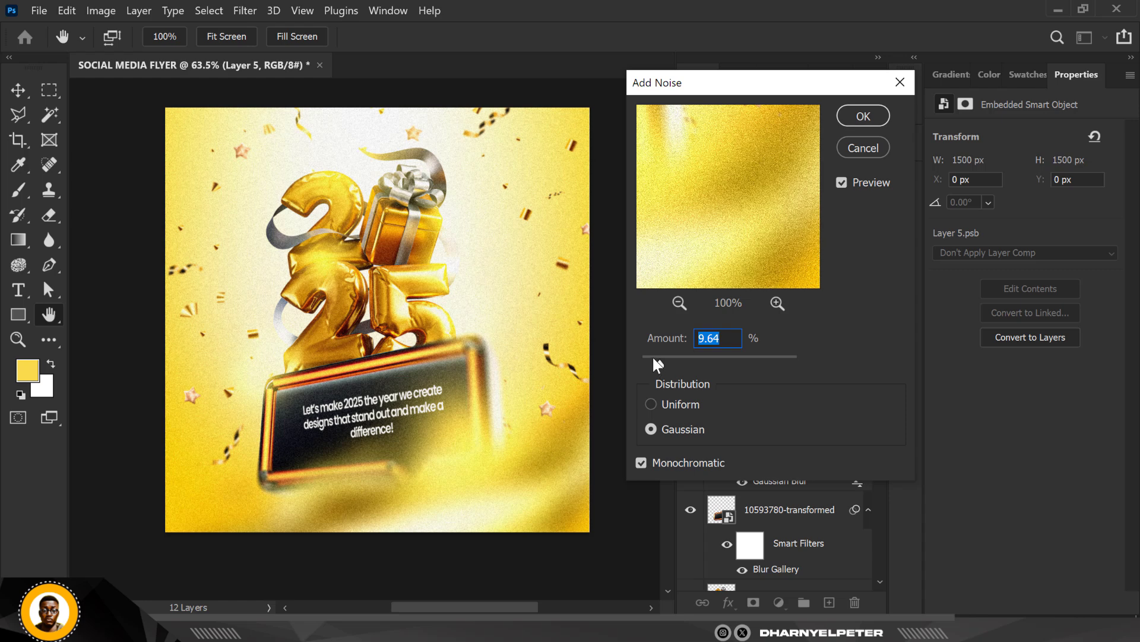
pyautogui.click(654, 357)
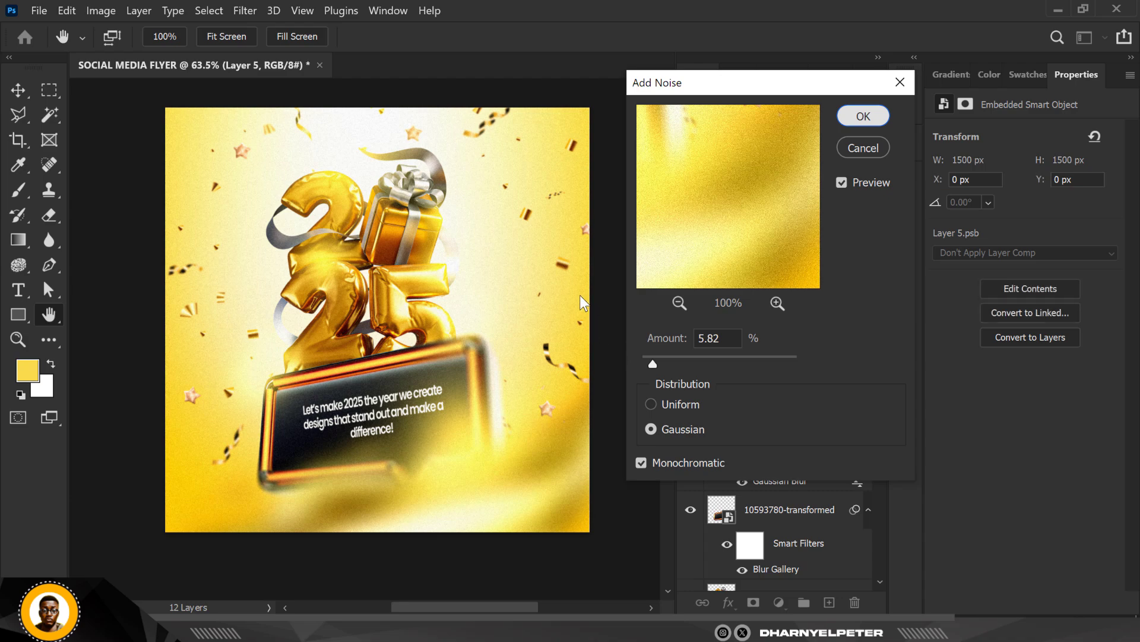
pyautogui.press('Return')
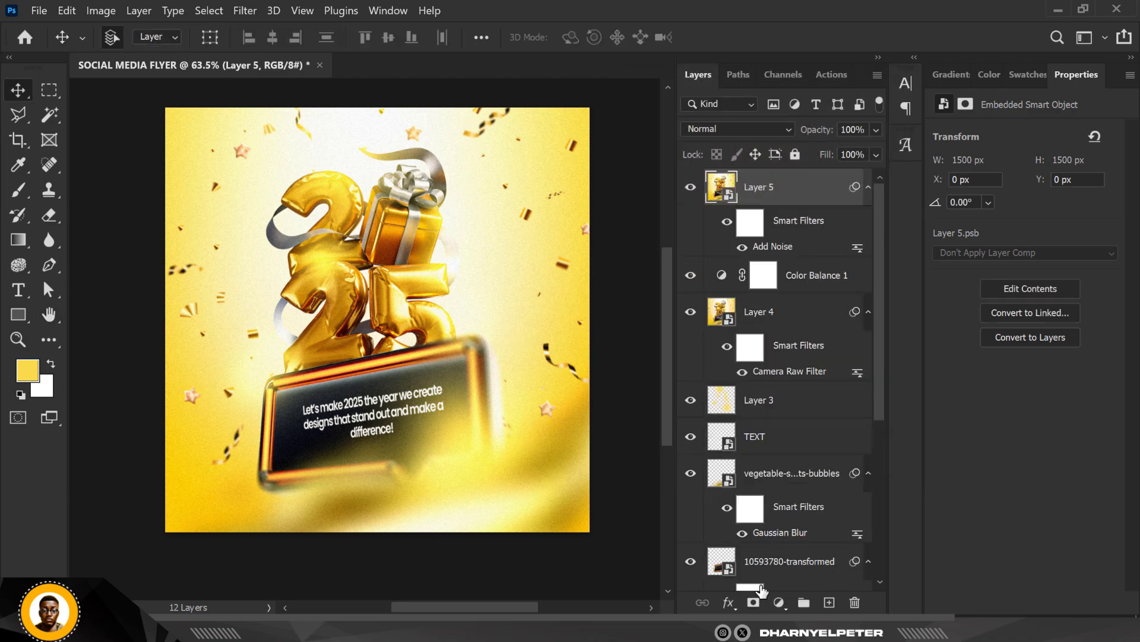
# Step: Add a layer mask to Layer 5 and paint the noise away from the flyer's upper part with a 1000 px black brush
pyautogui.click(754, 605)
pyautogui.click(762, 200)
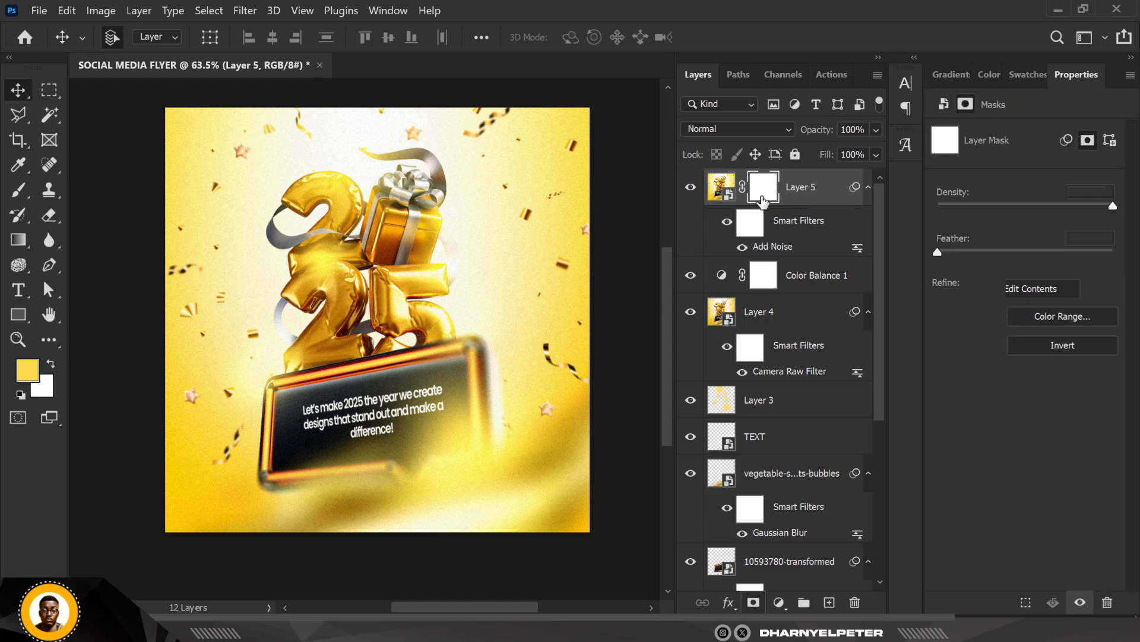
pyautogui.press('d')
pyautogui.press('b')
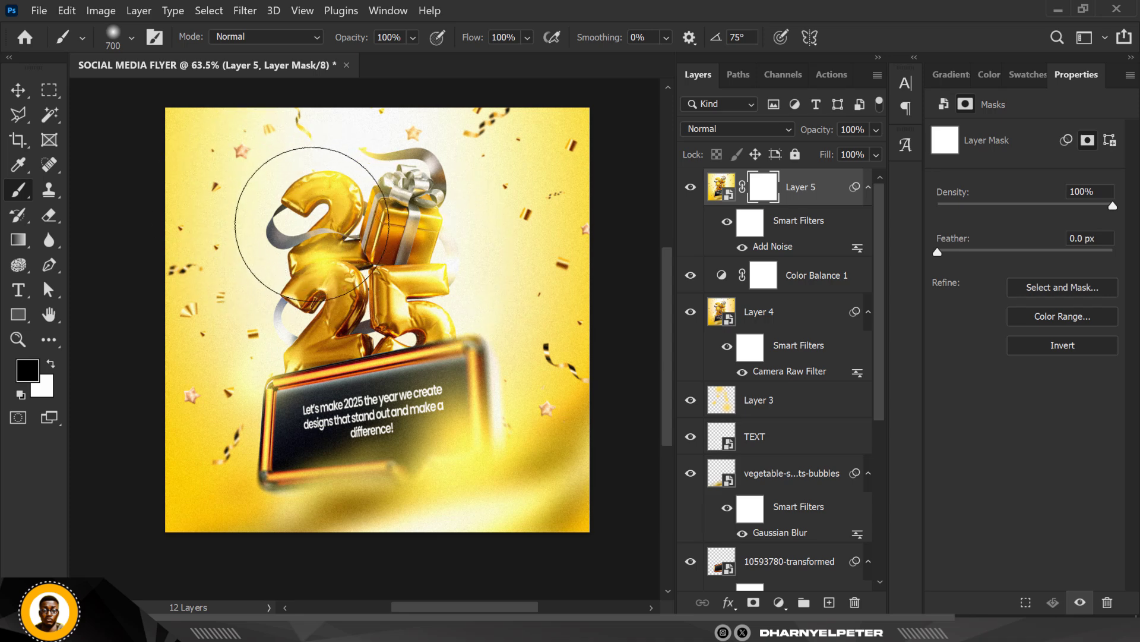
pyautogui.press(']')
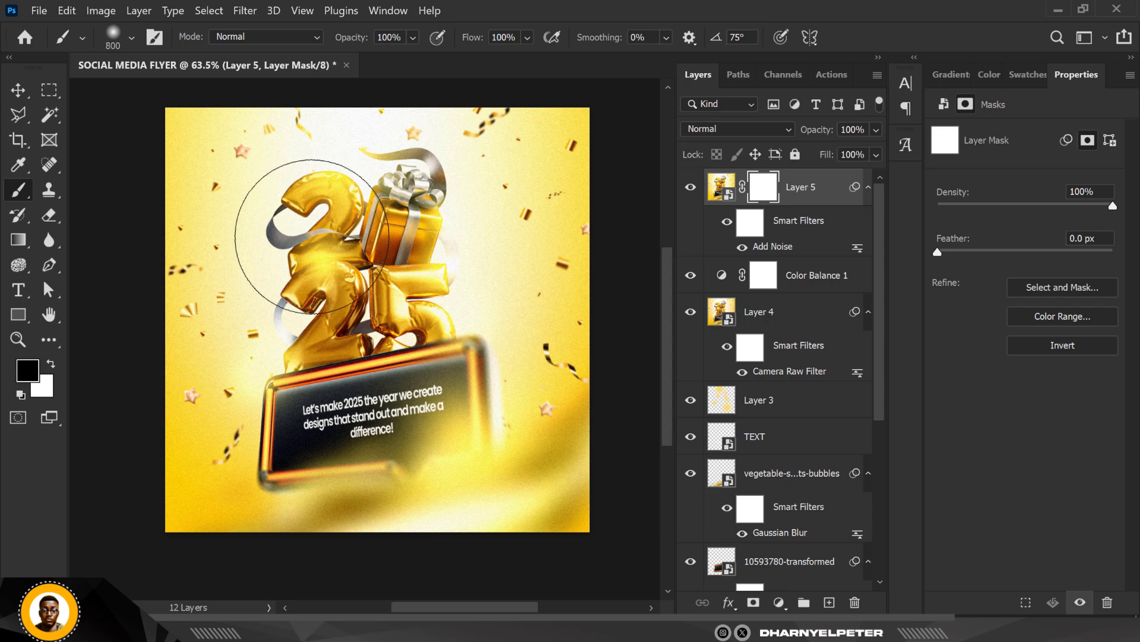
pyautogui.press(']')
pyautogui.press(']')
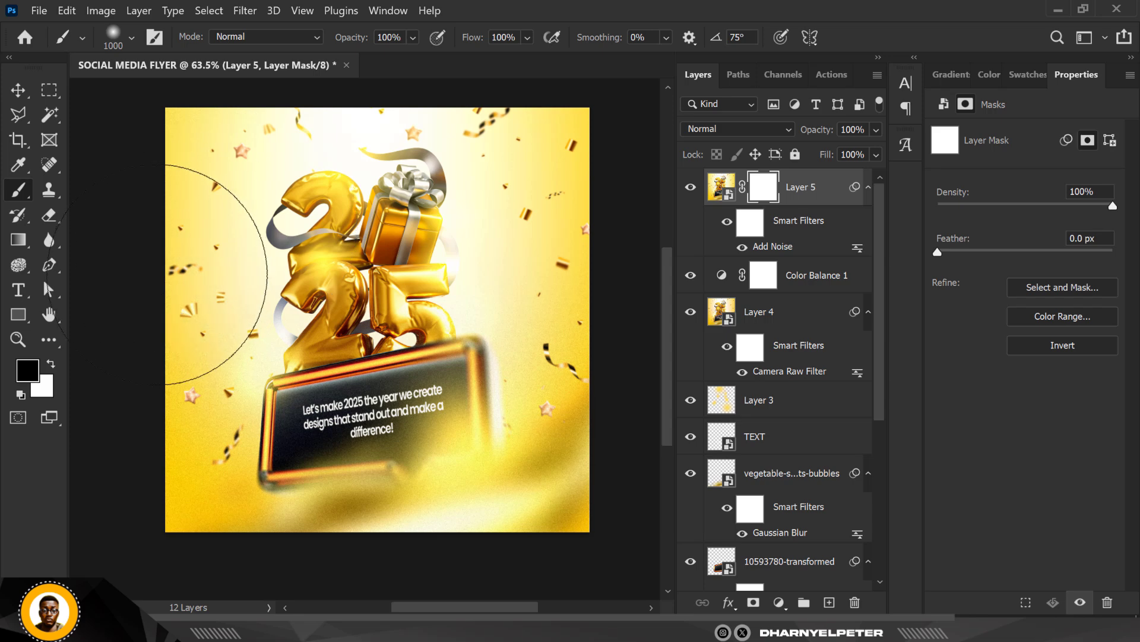
pyautogui.moveTo(160, 274)
pyautogui.mouseDown()
pyautogui.moveTo(157, 320)
pyautogui.moveTo(143, 351)
pyautogui.moveTo(127, 341)
pyautogui.mouseUp()
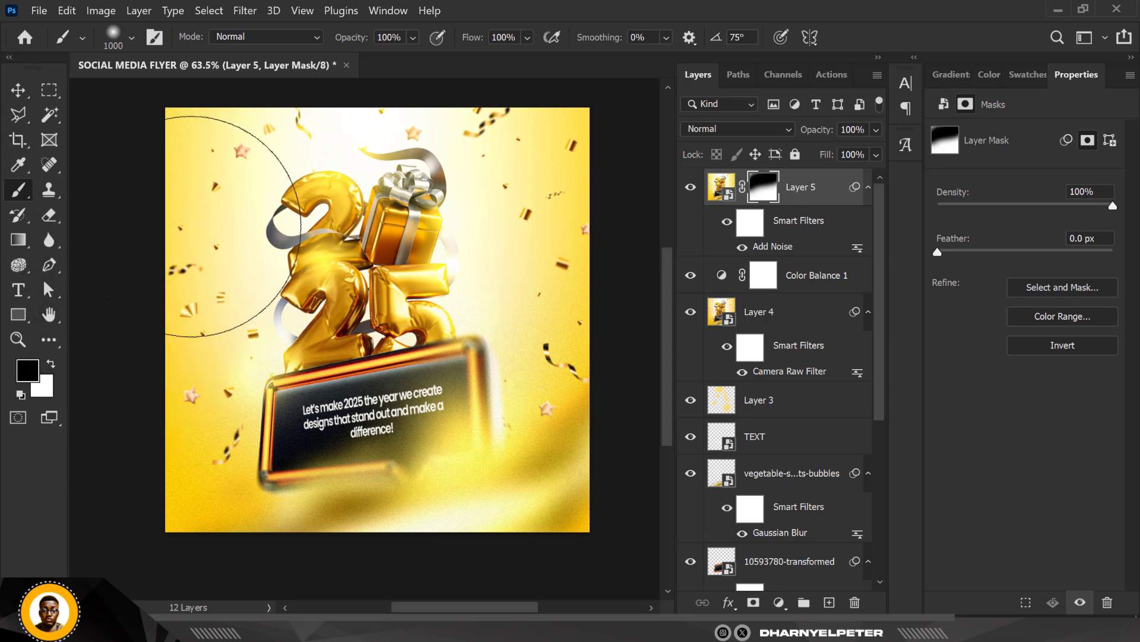
pyautogui.press('v')
# Step: Examine the finished flyer's color grading and masked noise both close up and as a whole
pyautogui.scroll(-1, 368, 266)
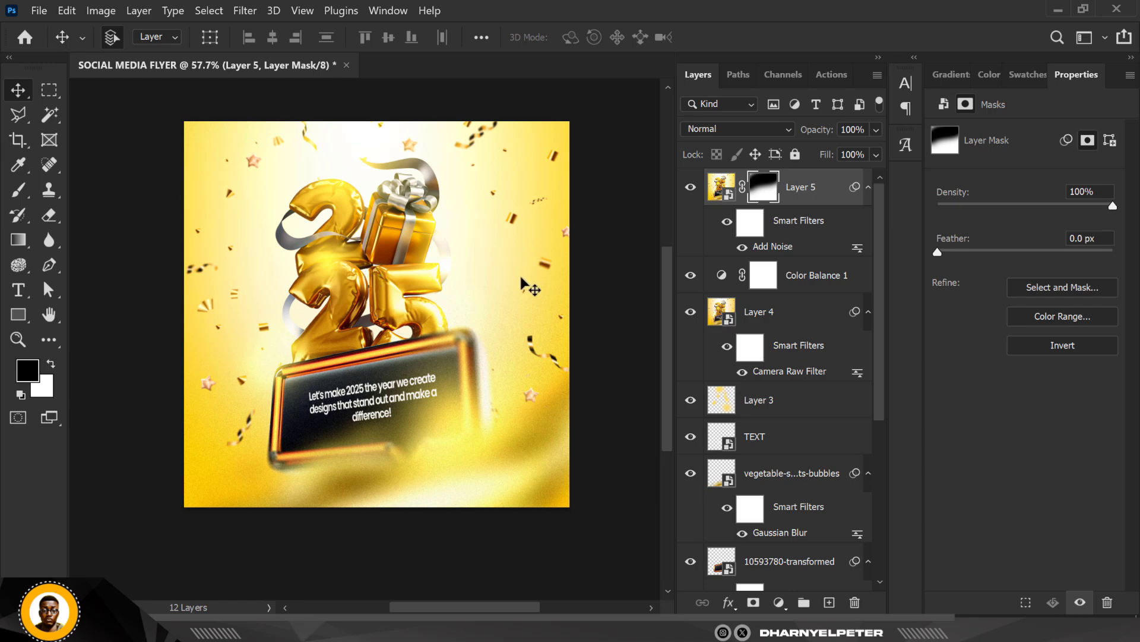
pyautogui.scroll(3, 517, 286)
pyautogui.scroll(-1, 376, 458)
pyautogui.scroll(3, 395, 404)
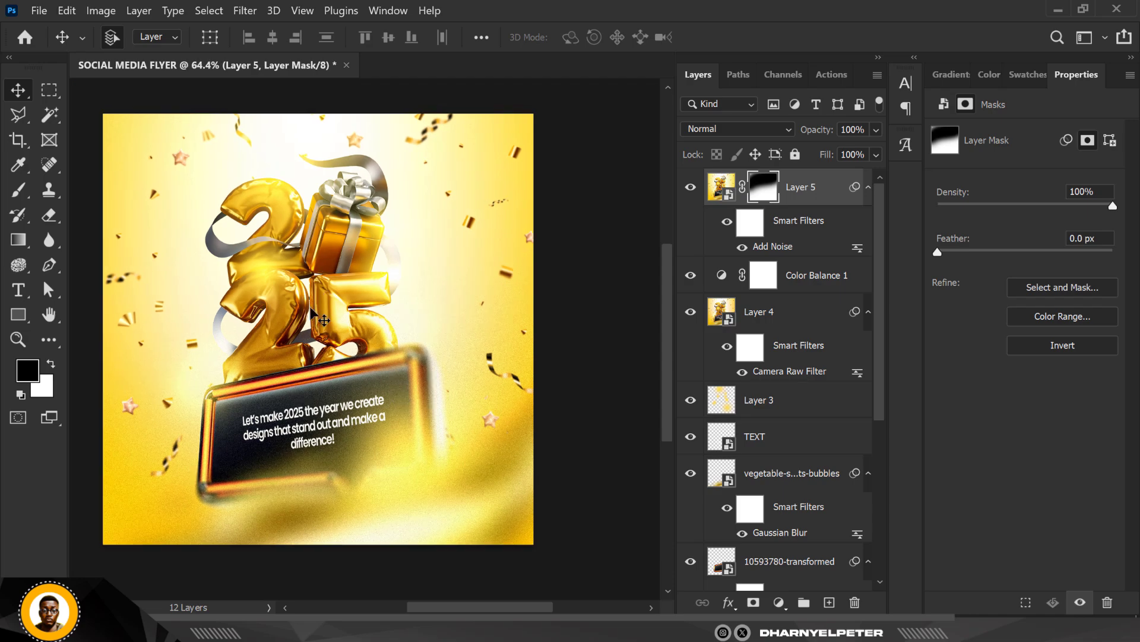
pyautogui.scroll(-1, 410, 267)
pyautogui.scroll(-4, 402, 261)
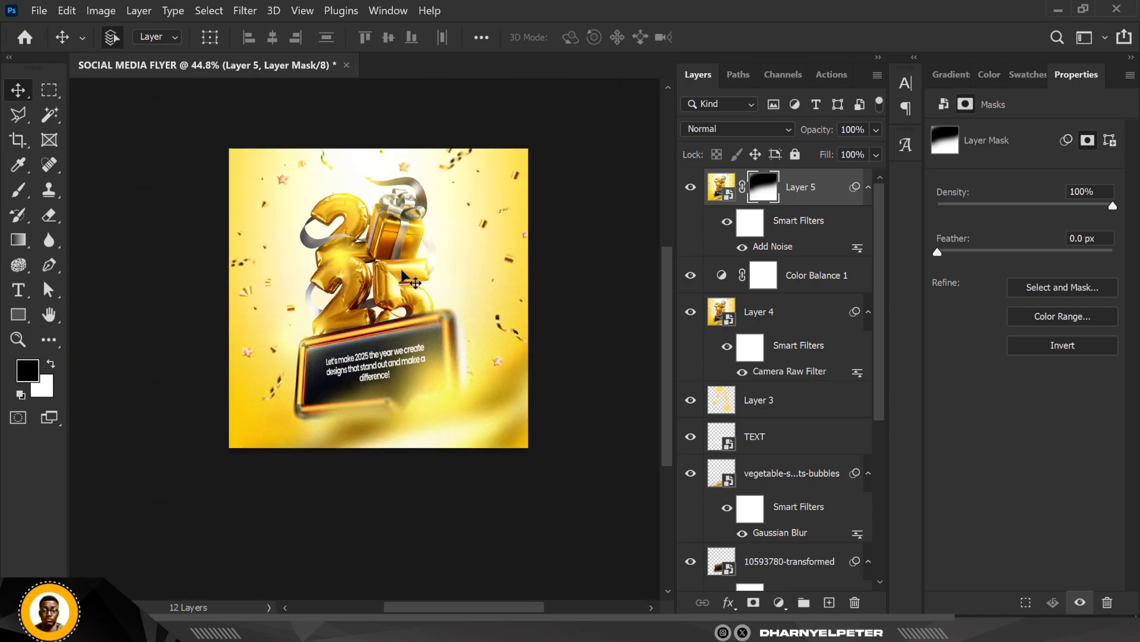
pyautogui.scroll(2, 416, 240)
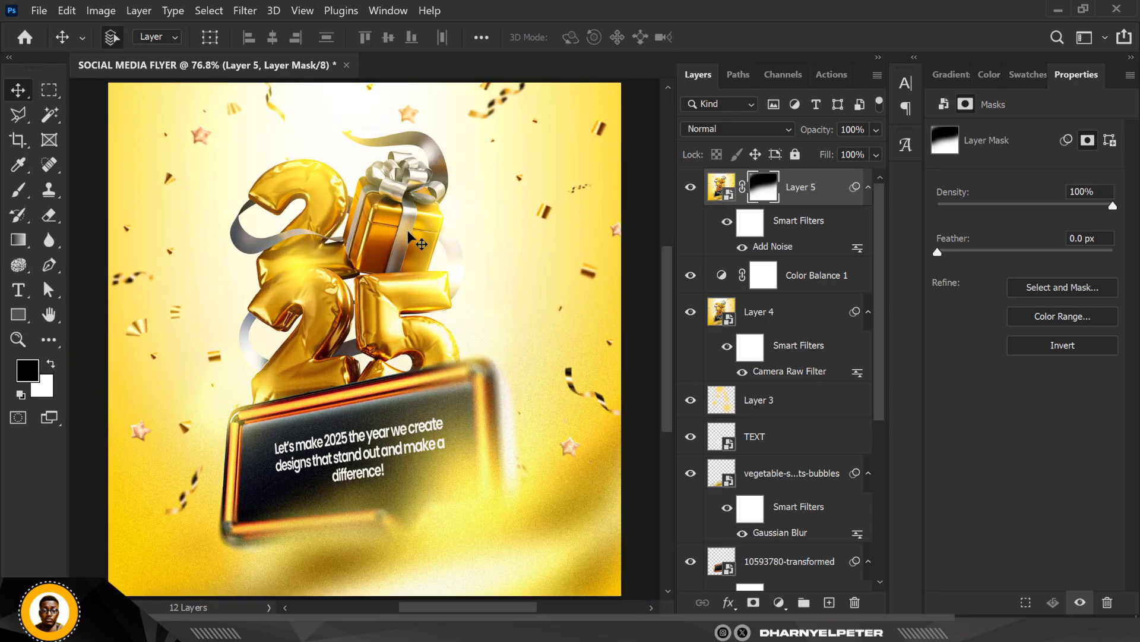
pyautogui.scroll(-2, 389, 327)
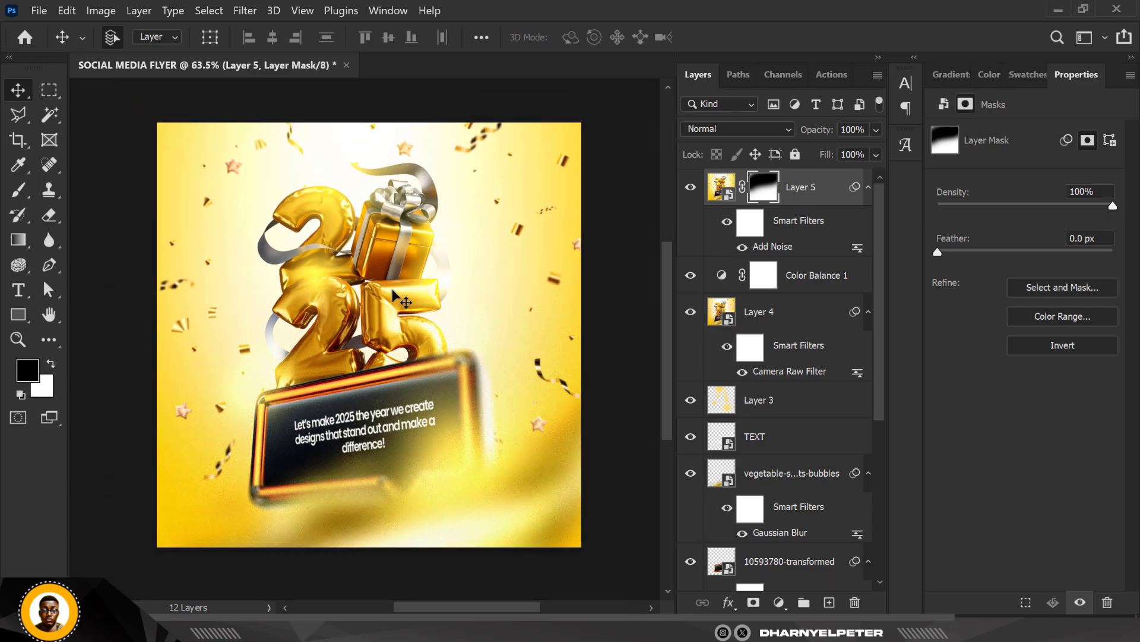